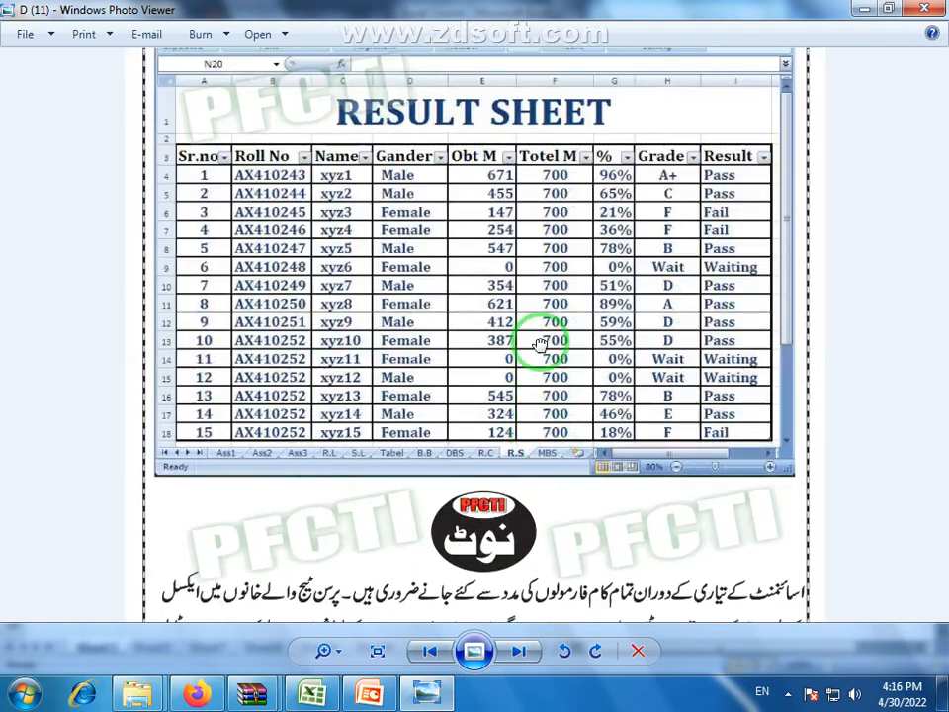
# View the upper part of the result sheet reference picture and switch to a blank worksheet in the Excel Course workbook.
pyautogui.moveTo(539, 341); pyautogui.dragTo(540, 424)
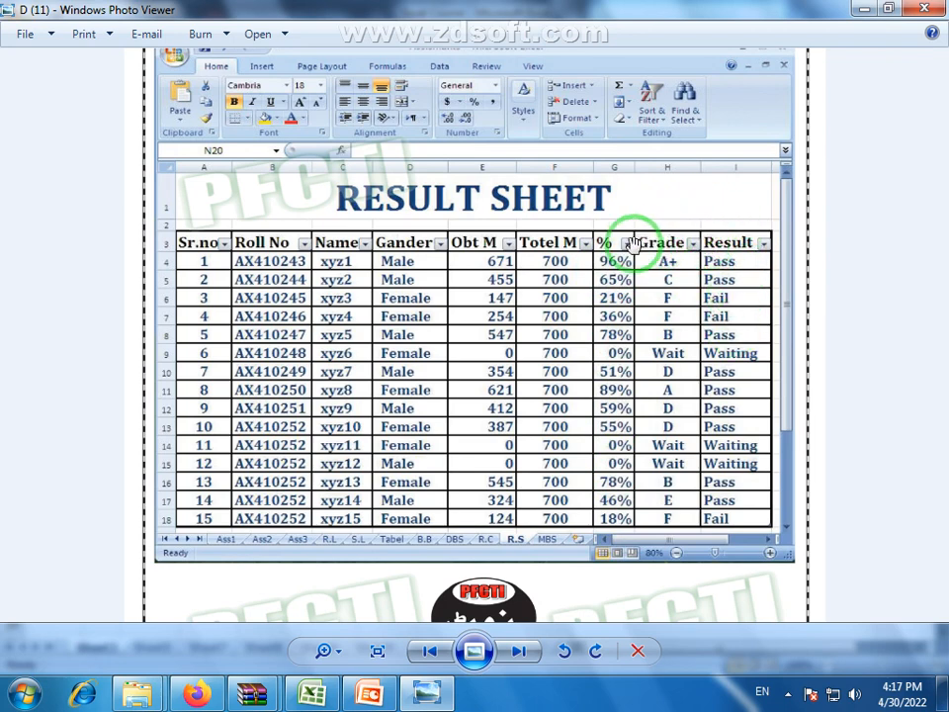
pyautogui.click(315, 692)
pyautogui.click(536, 648)
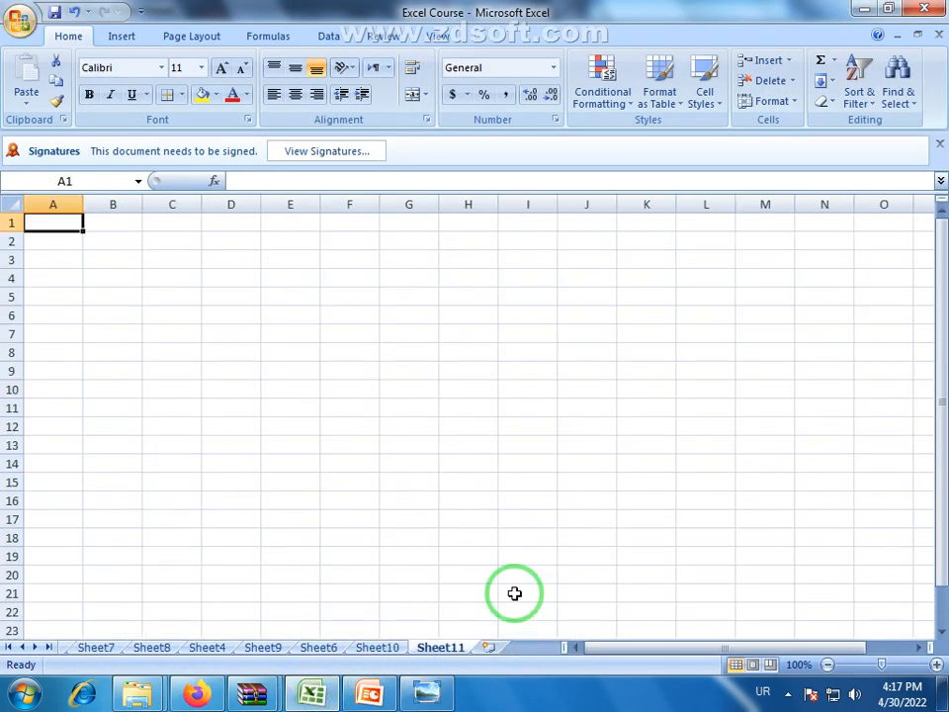
# Apply the Title cell style to all cells of the blank worksheet.
pyautogui.click(13, 204)
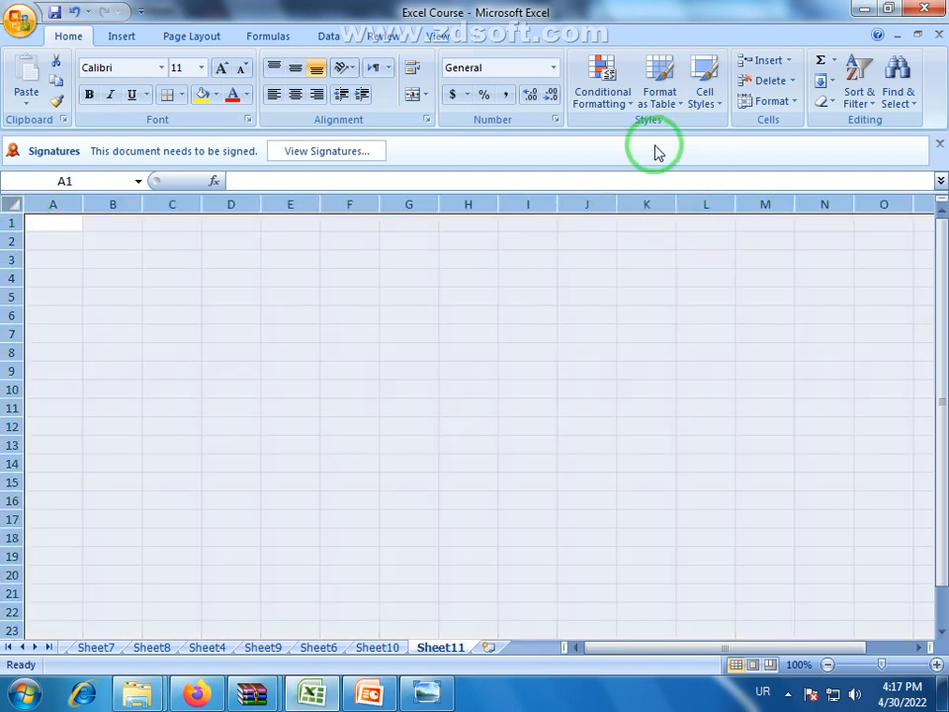
pyautogui.click(714, 99)
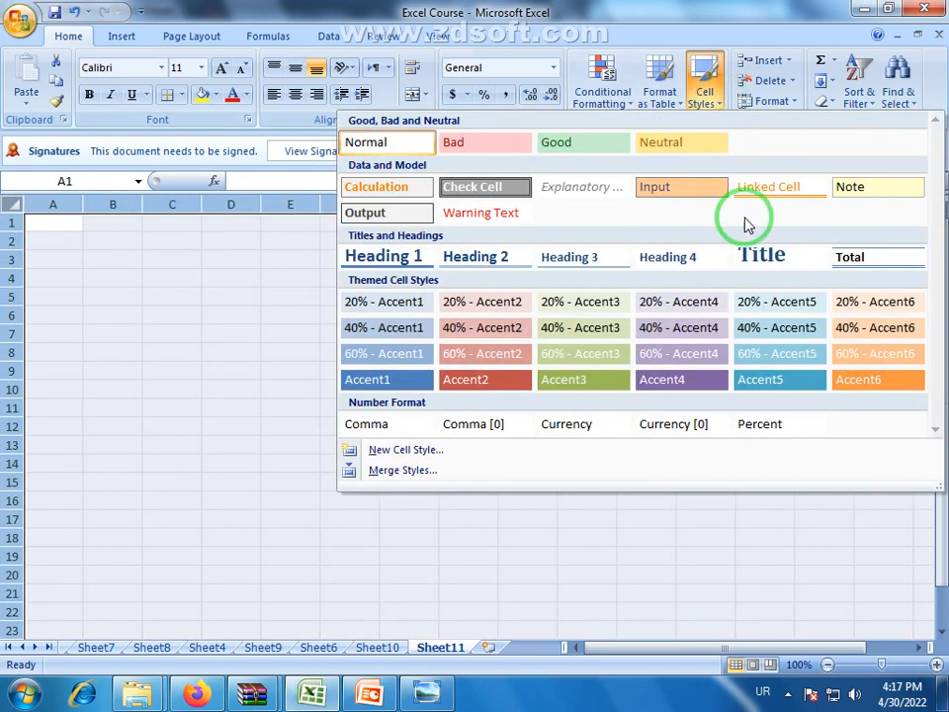
pyautogui.click(761, 256)
pyautogui.click(17, 339)
# Switch the keyboard language to English (United States) and enter the heading Sr.No in cell B3.
pyautogui.click(113, 273)
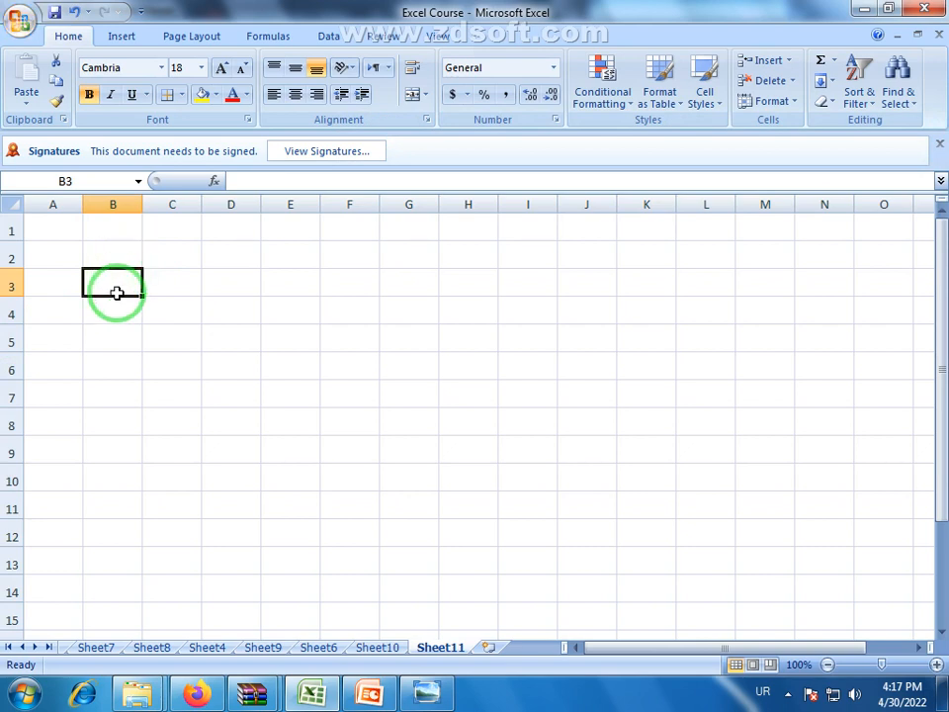
pyautogui.write('س')
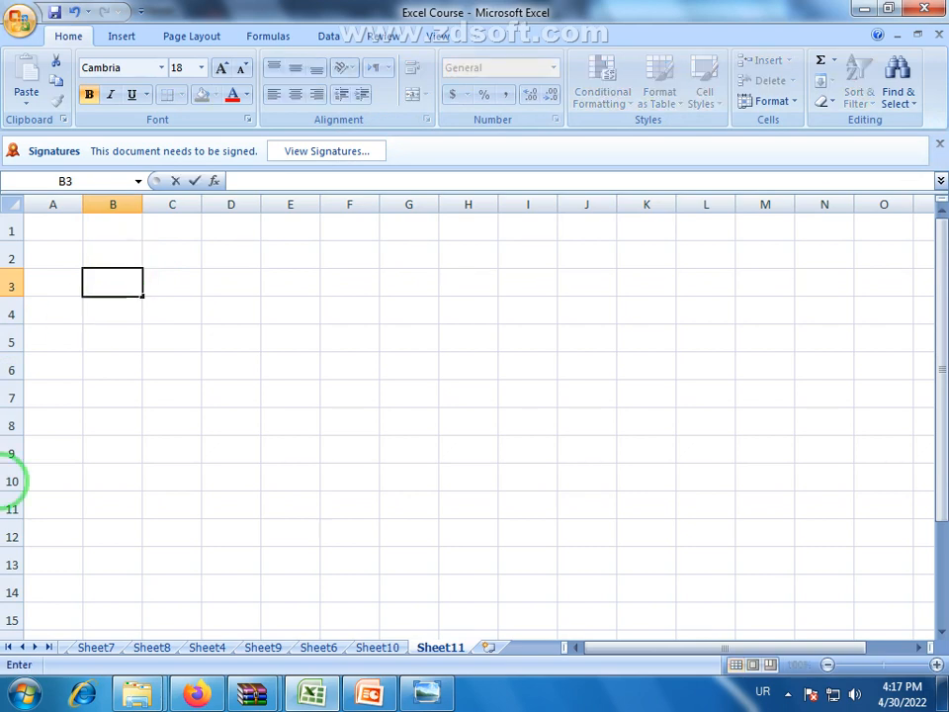
pyautogui.click(764, 697)
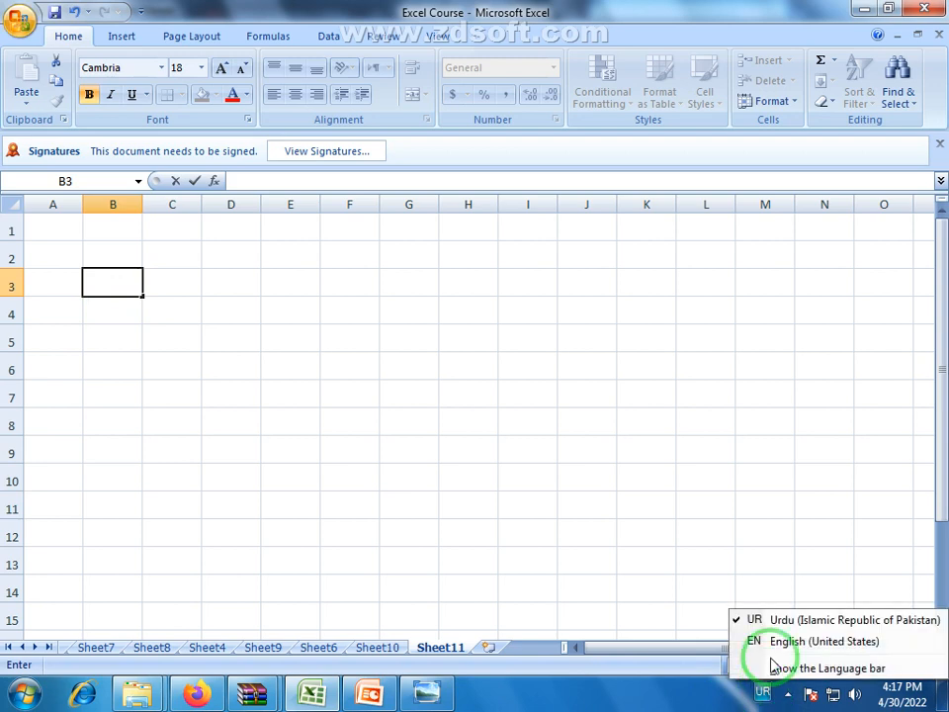
pyautogui.click(777, 638)
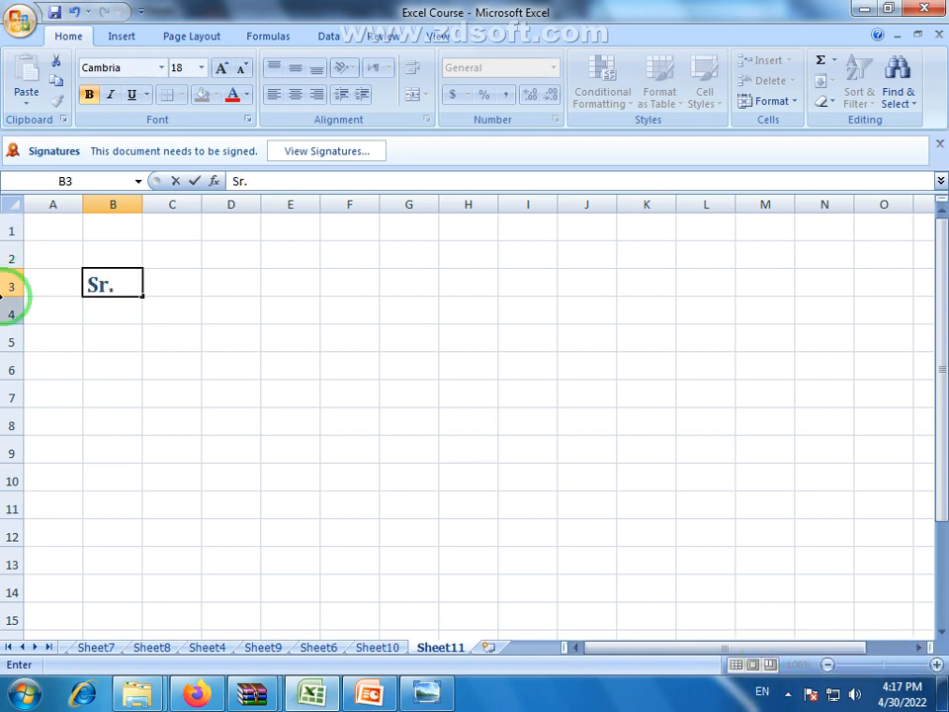
pyautogui.press('Tab')
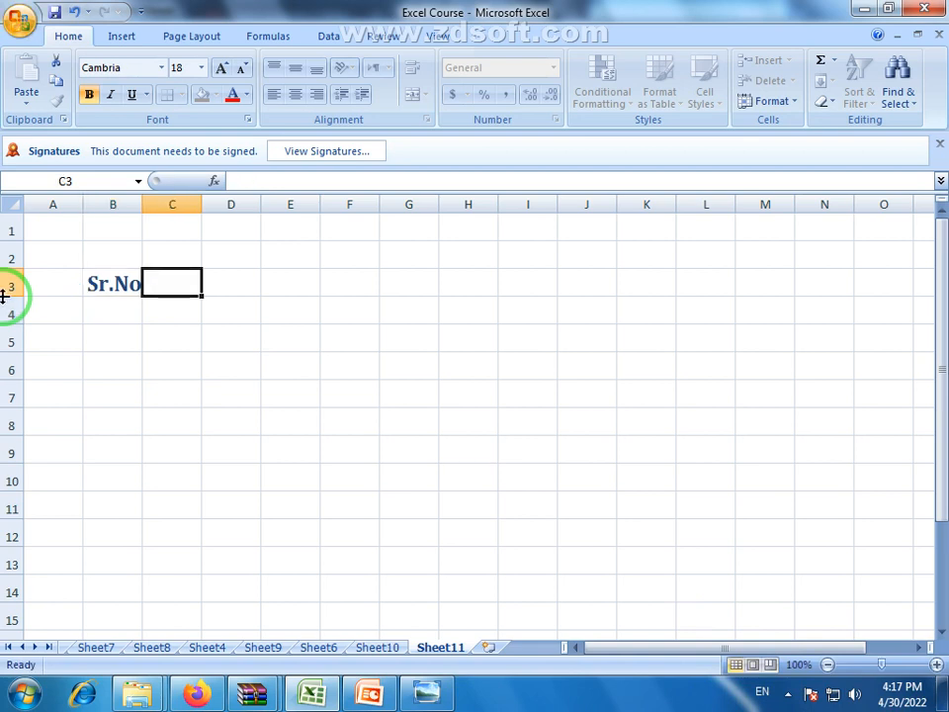
# Enter the headings Roll No in cell C3 and Name in cell D3.
pyautogui.write('R')
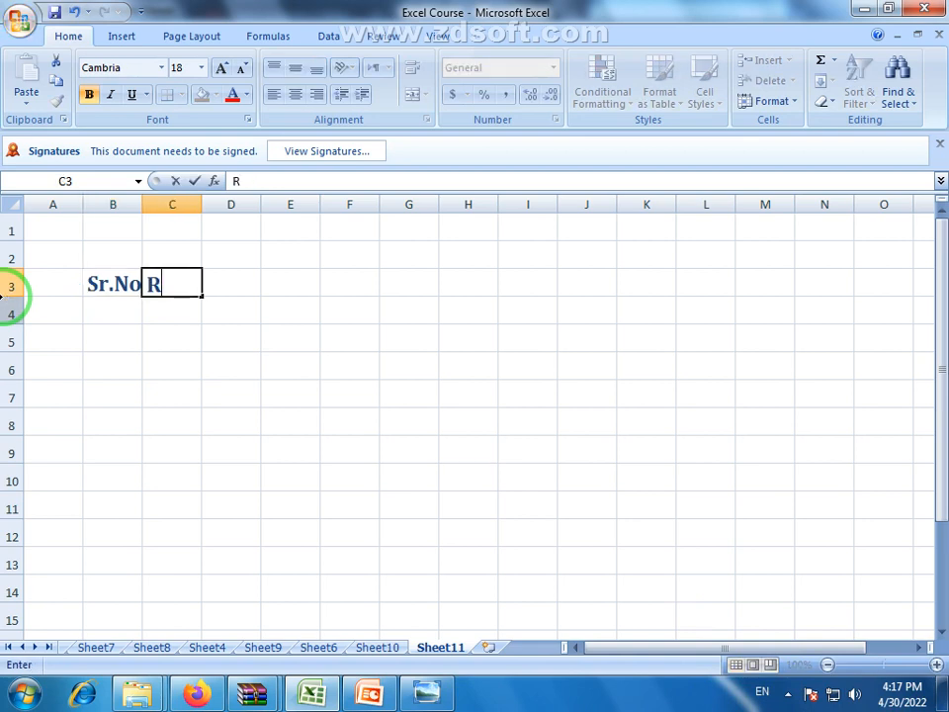
pyautogui.write('oll N')
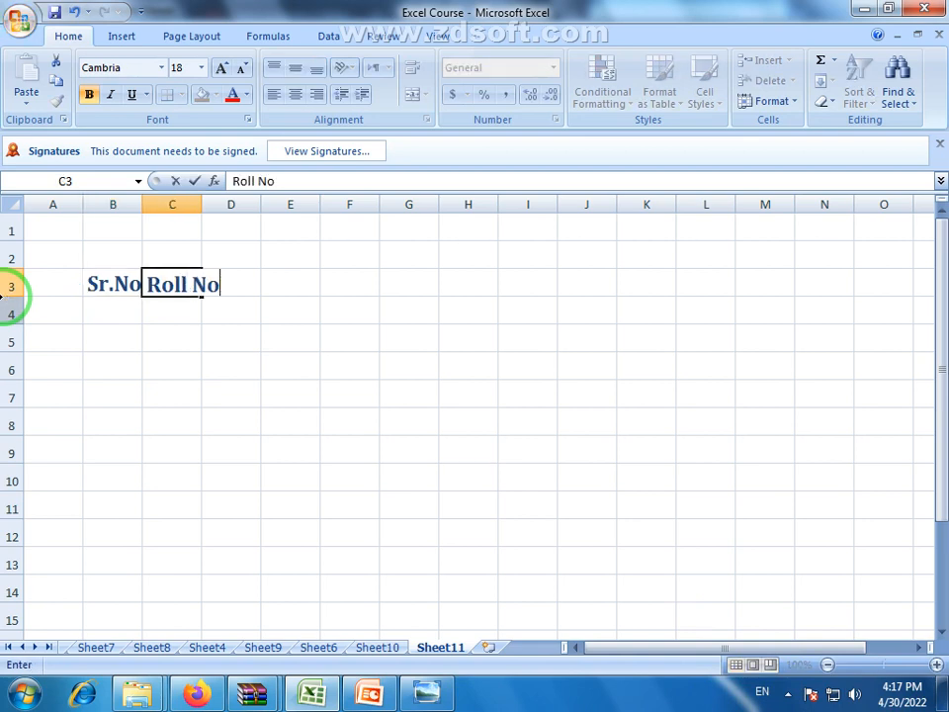
pyautogui.write('o')
pyautogui.press('Tab')
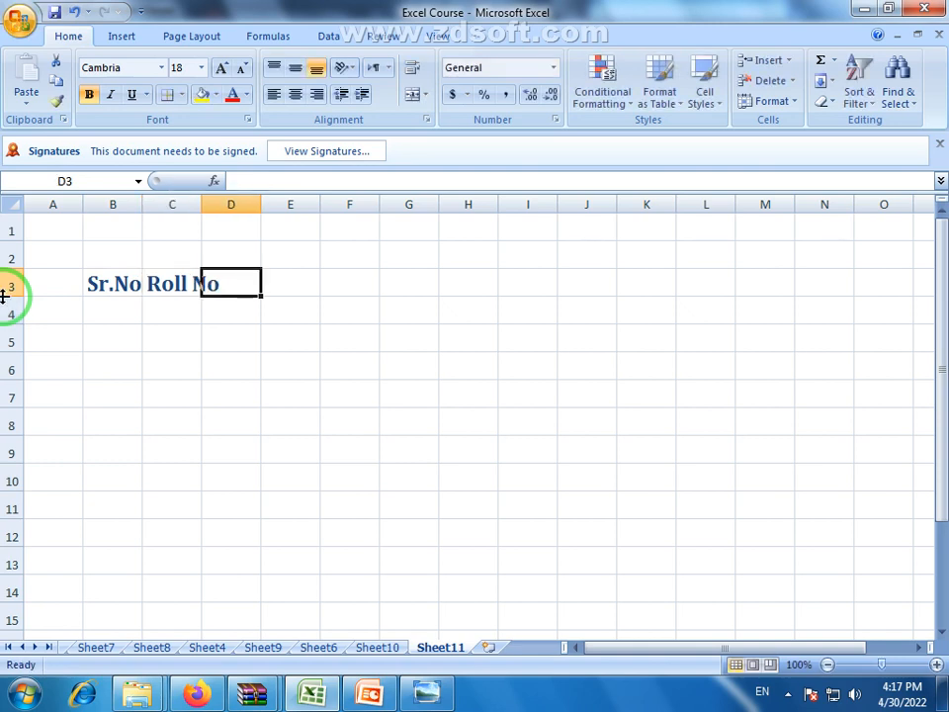
pyautogui.write('Name')
pyautogui.press('Tab')
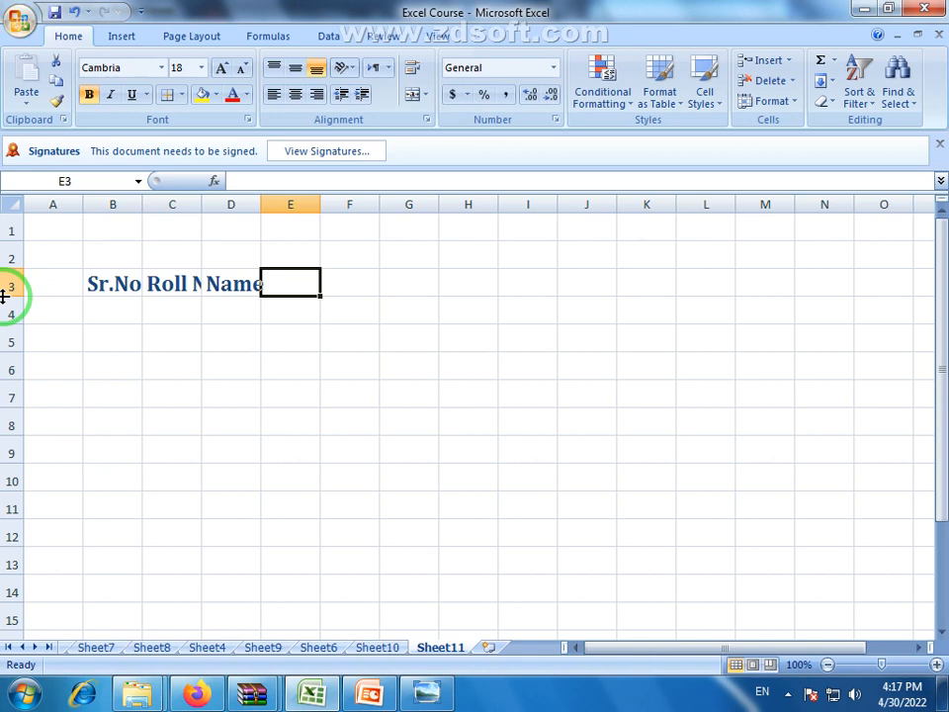
# Enter the headings Gander in cell E3 and Obt M in cell F3.
pyautogui.write('G')
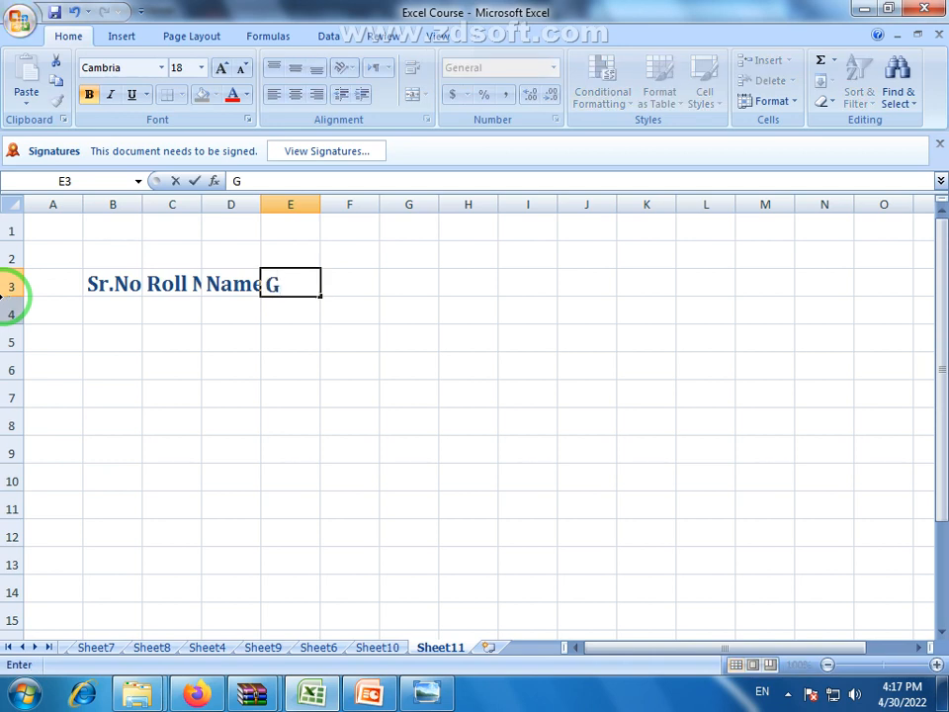
pyautogui.write('andr')
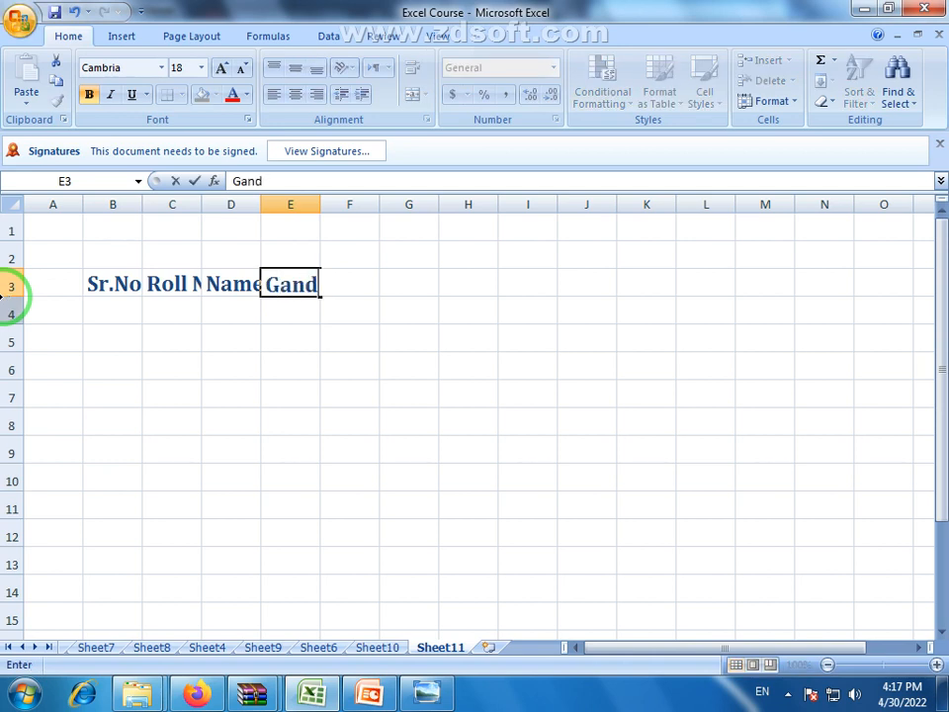
pyautogui.press('Return')
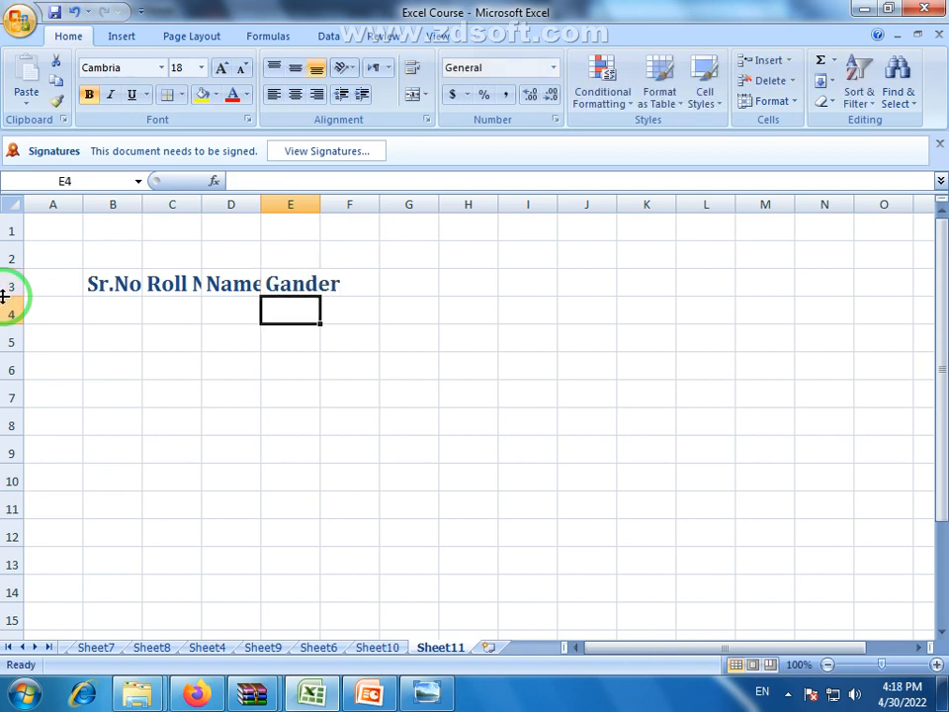
pyautogui.write('O')
pyautogui.press('Tab')
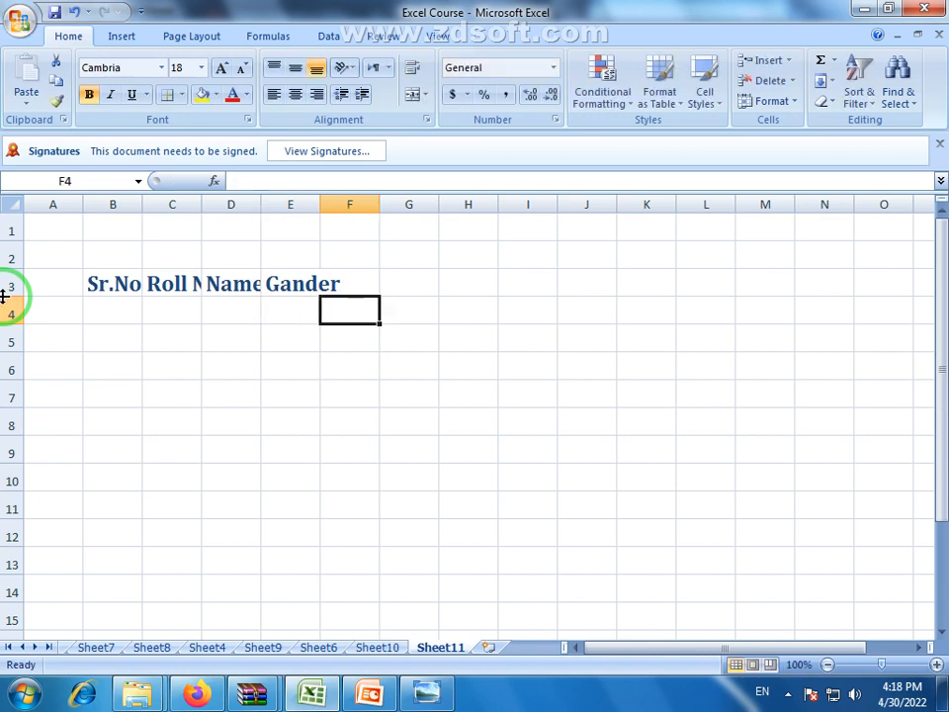
pyautogui.press('Up')
pyautogui.write('O')
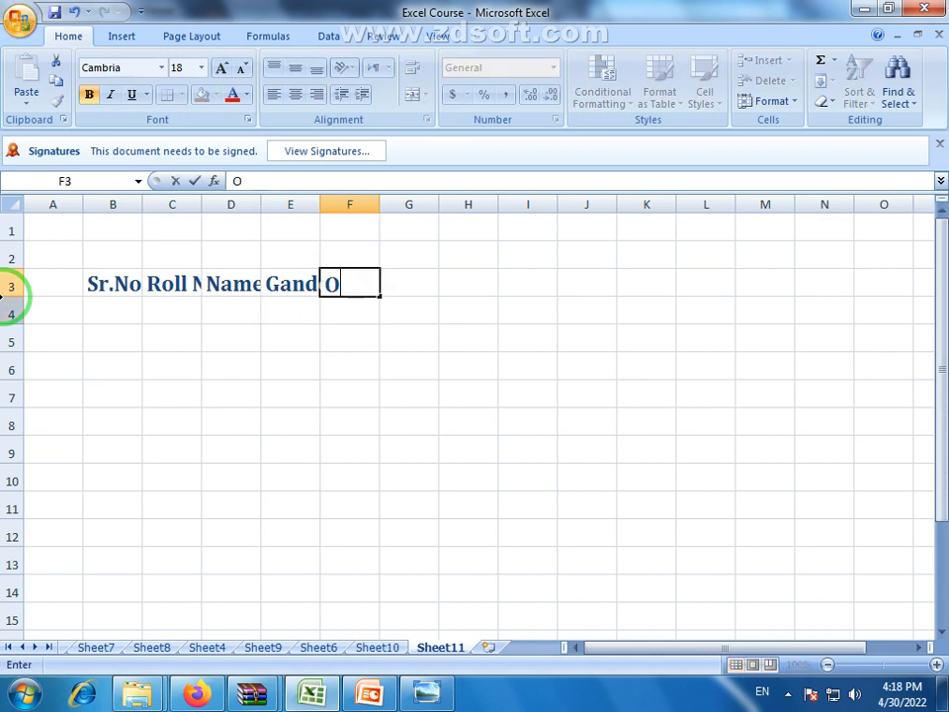
pyautogui.write('bt M')
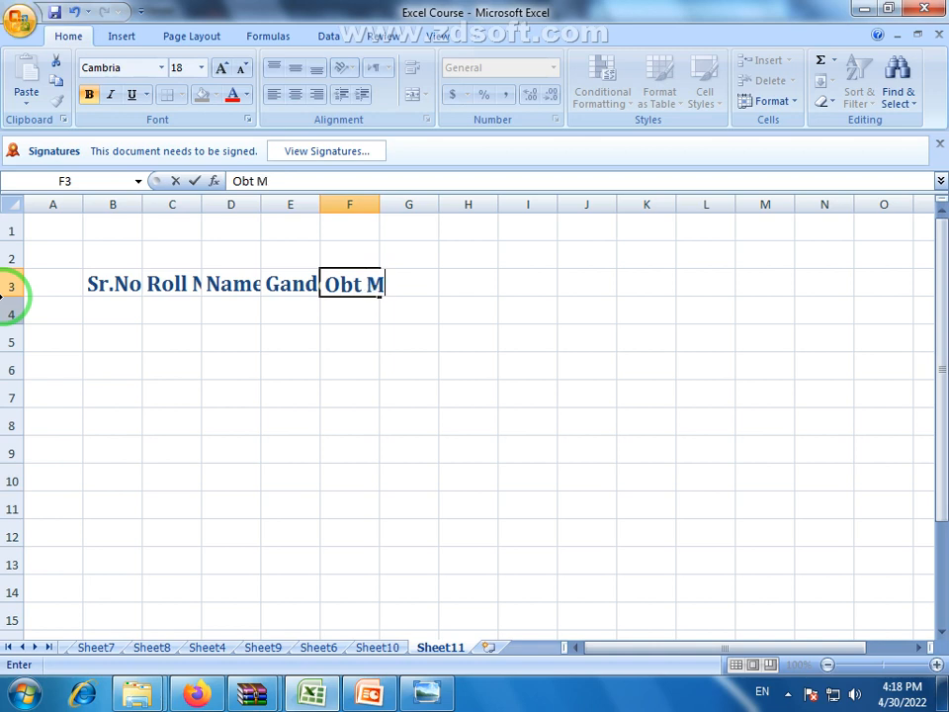
pyautogui.press('Tab')
# Enter the headings Totel M in cell G3, % in H3 and Result in I3.
pyautogui.write('T')
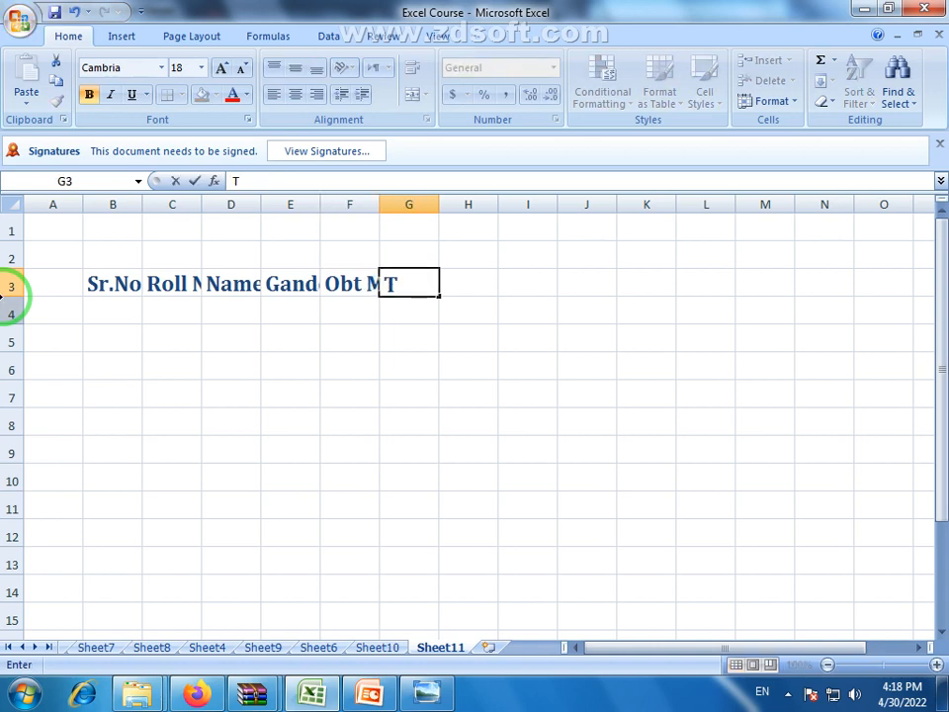
pyautogui.write('ot')
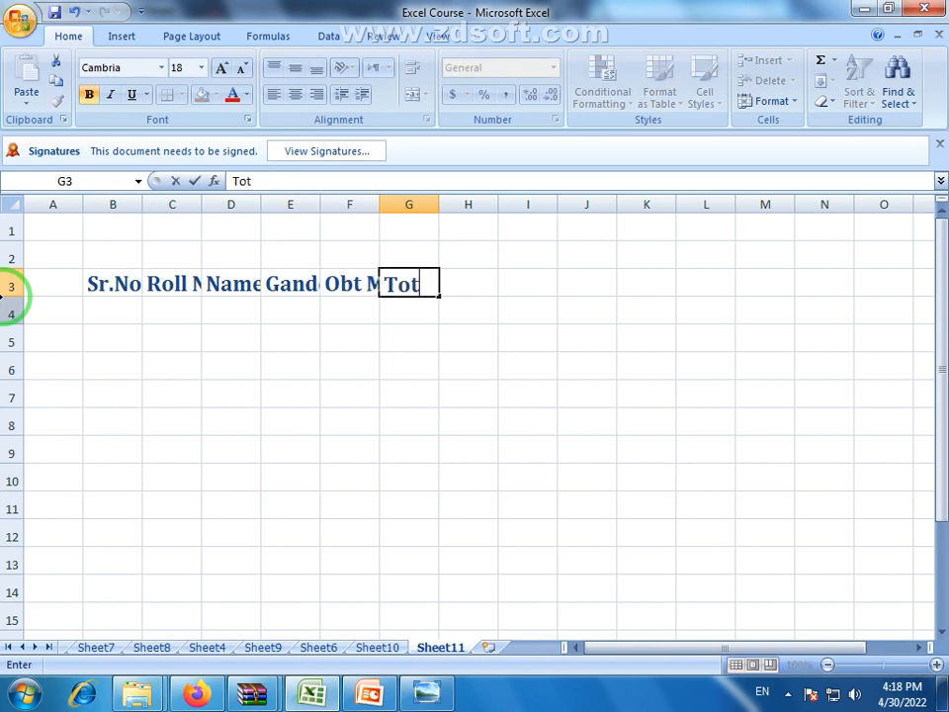
pyautogui.write('al')
pyautogui.write(' M')
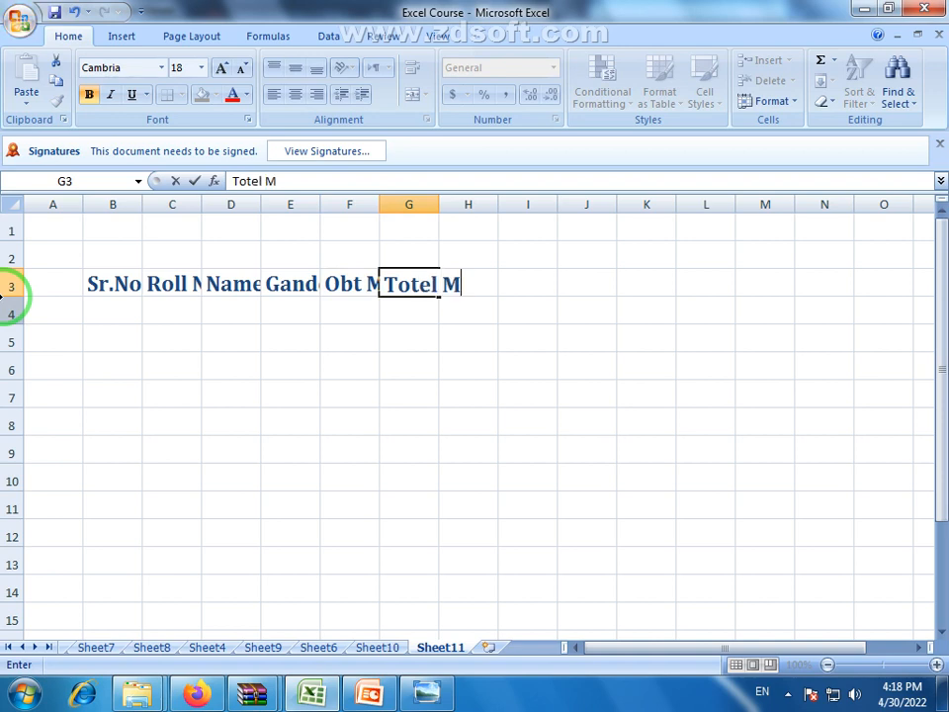
pyautogui.press('Tab')
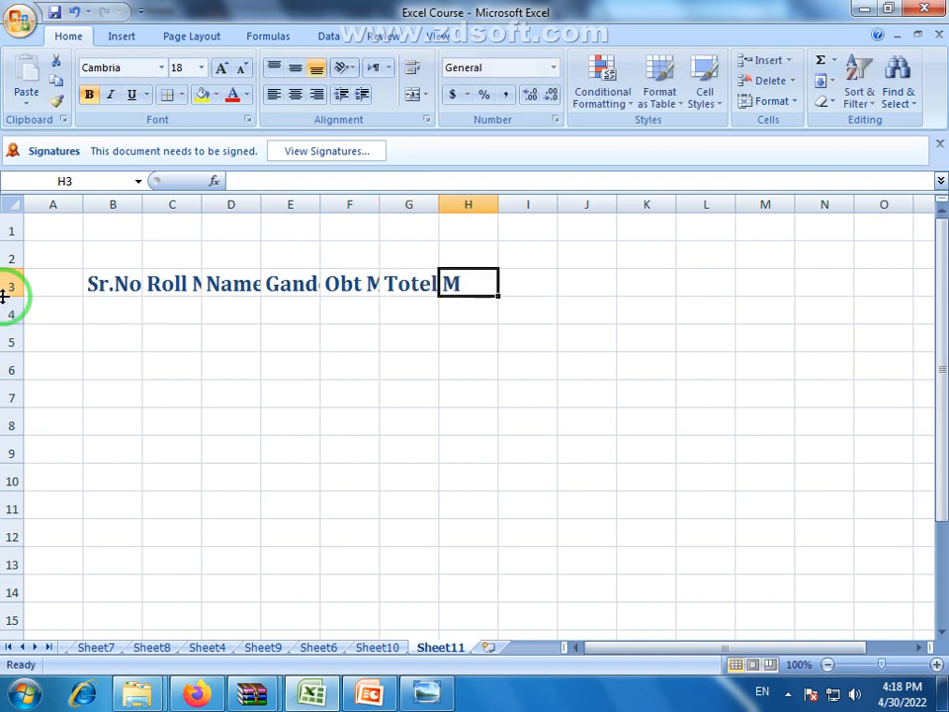
pyautogui.write('%')
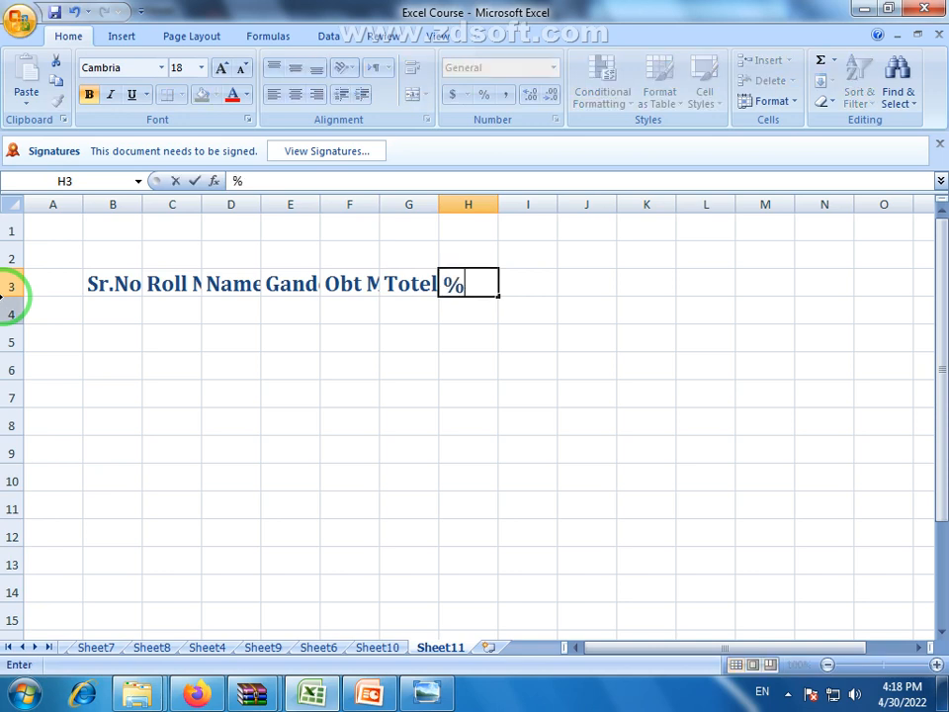
pyautogui.press('Tab')
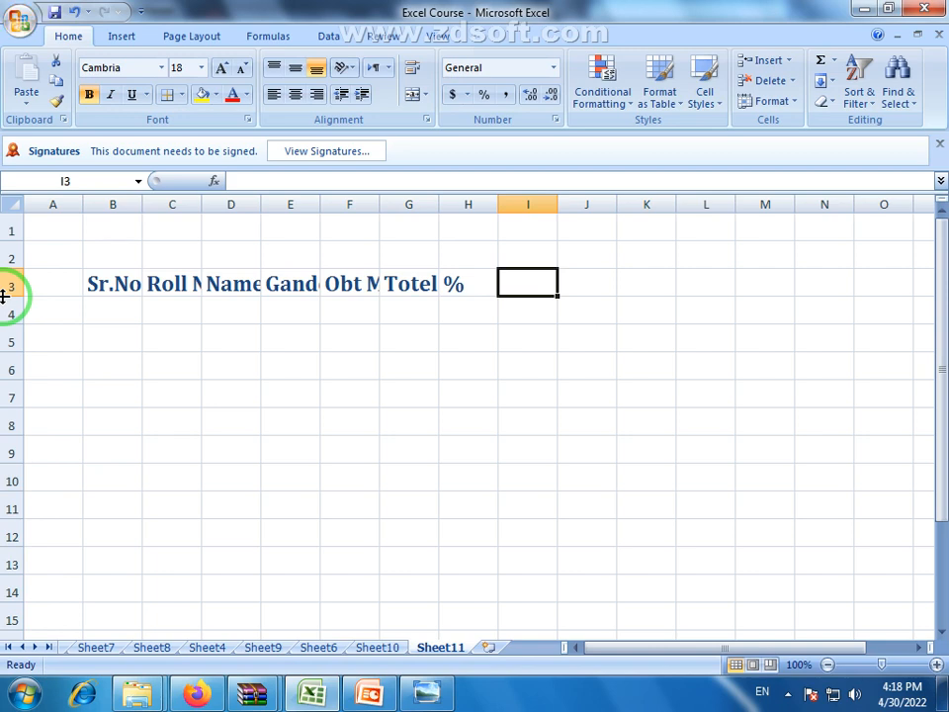
pyautogui.write('Result')
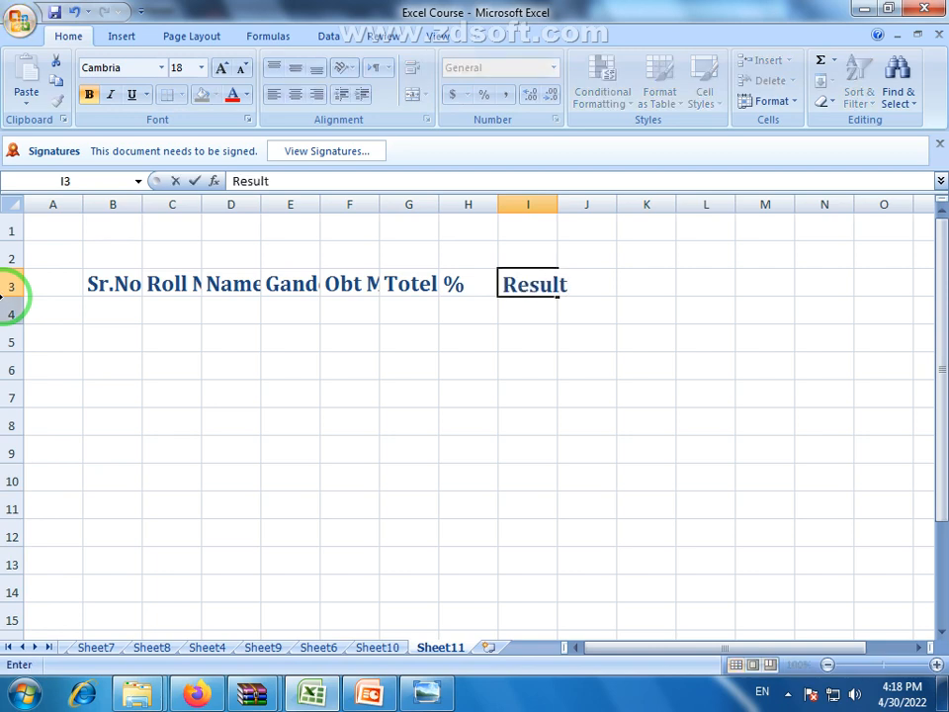
pyautogui.click(174, 387)
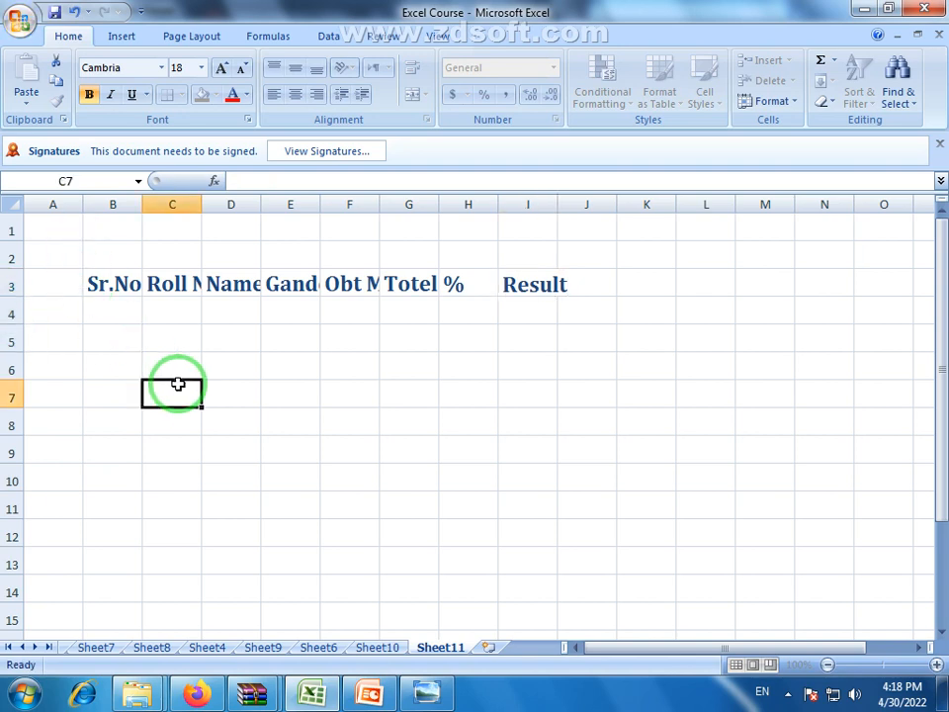
# Autofit the widths of columns B to I to their headings.
pyautogui.moveTo(109, 195); pyautogui.dragTo(506, 204)
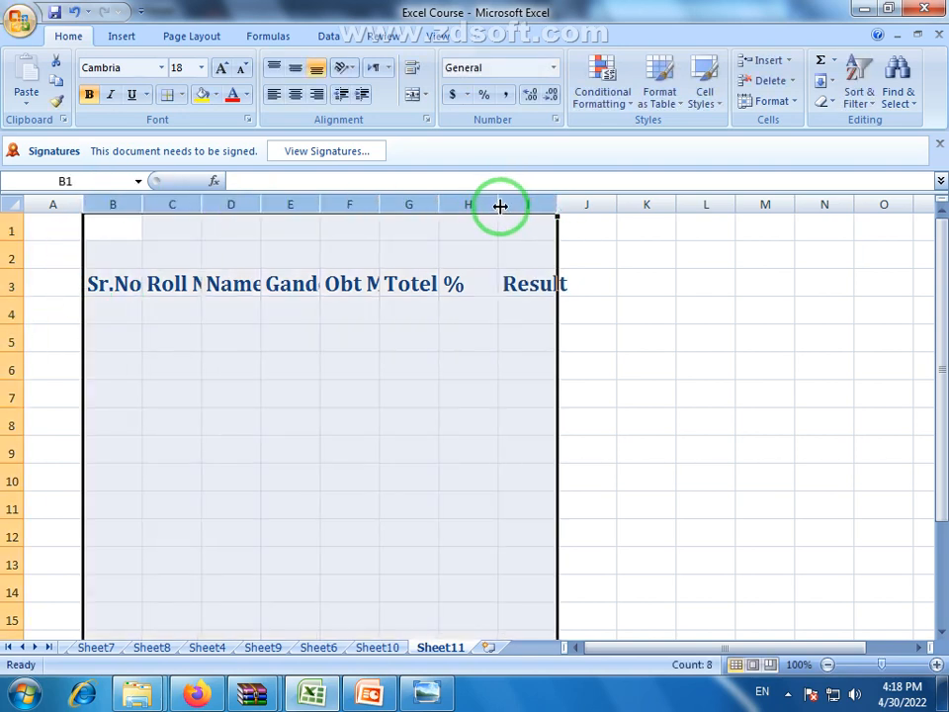
pyautogui.doubleClick(498, 203)
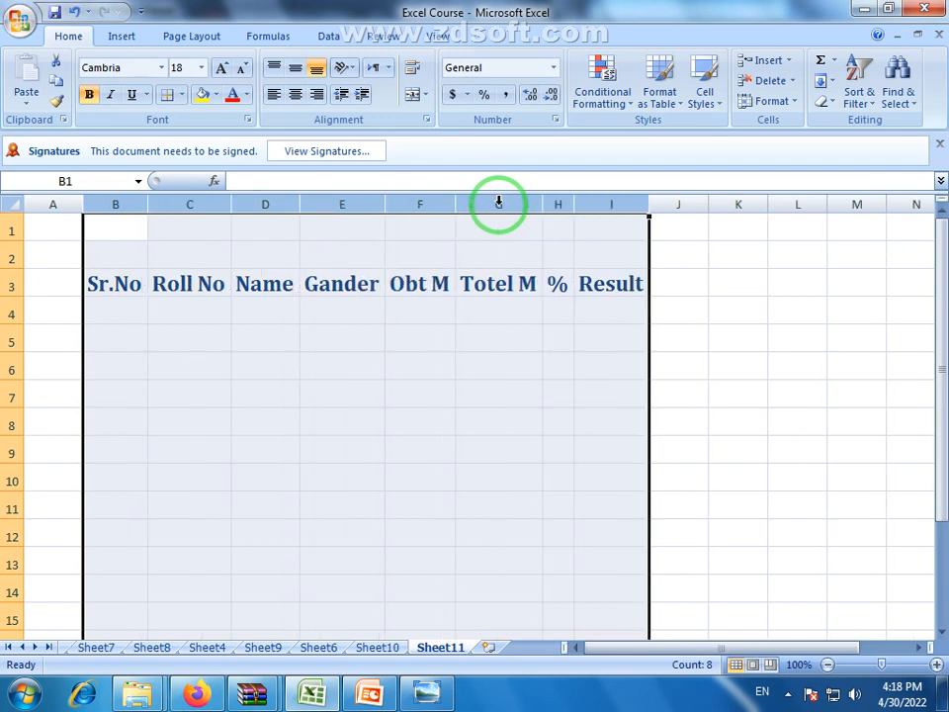
pyautogui.click(423, 551)
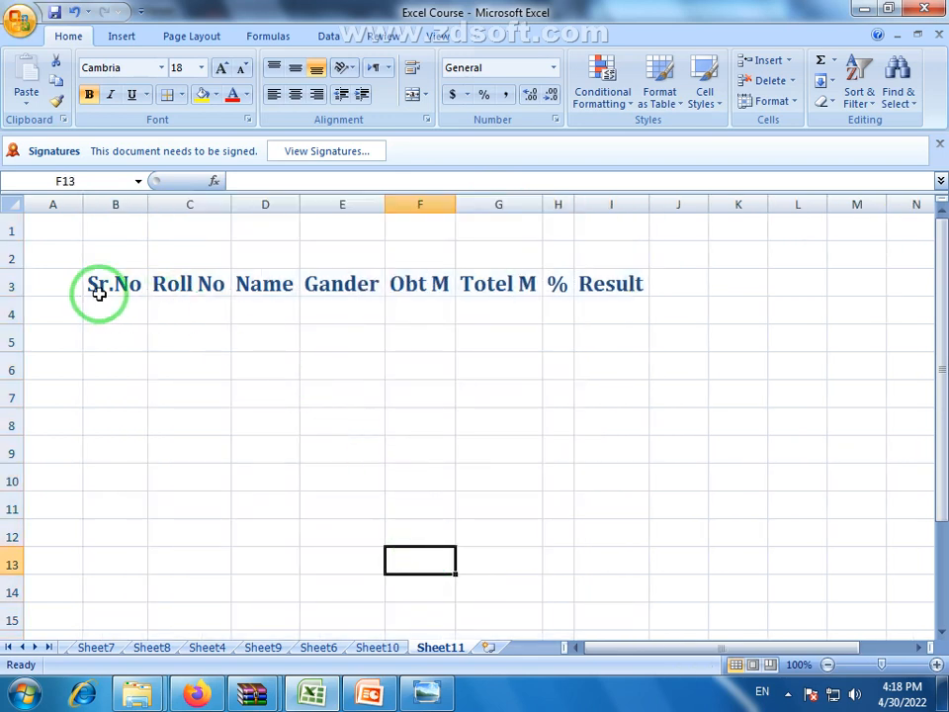
# Widen the %, Obt M, Name and Roll No columns slightly beyond their headings.
pyautogui.moveTo(574, 203); pyautogui.dragTo(594, 203)
pyautogui.moveTo(454, 205); pyautogui.dragTo(468, 205)
pyautogui.moveTo(298, 200); pyautogui.dragTo(306, 203)
pyautogui.moveTo(232, 205); pyautogui.dragTo(235, 210)
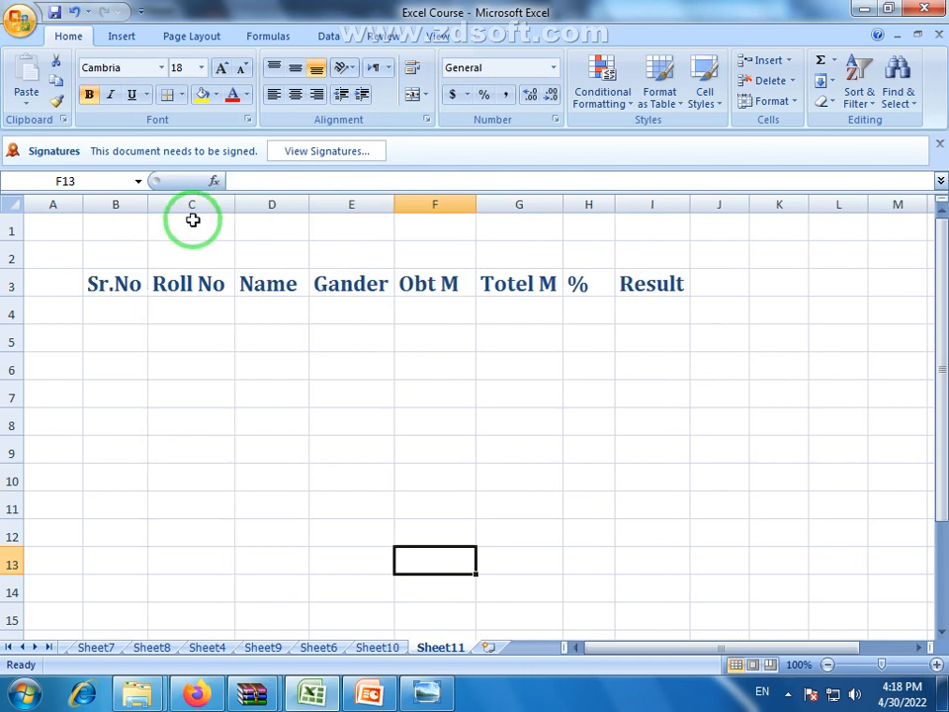
# Merge and center cells B2:I2 above the column headings and enter the title RESULT SHEET.
pyautogui.moveTo(111, 258); pyautogui.dragTo(633, 261)
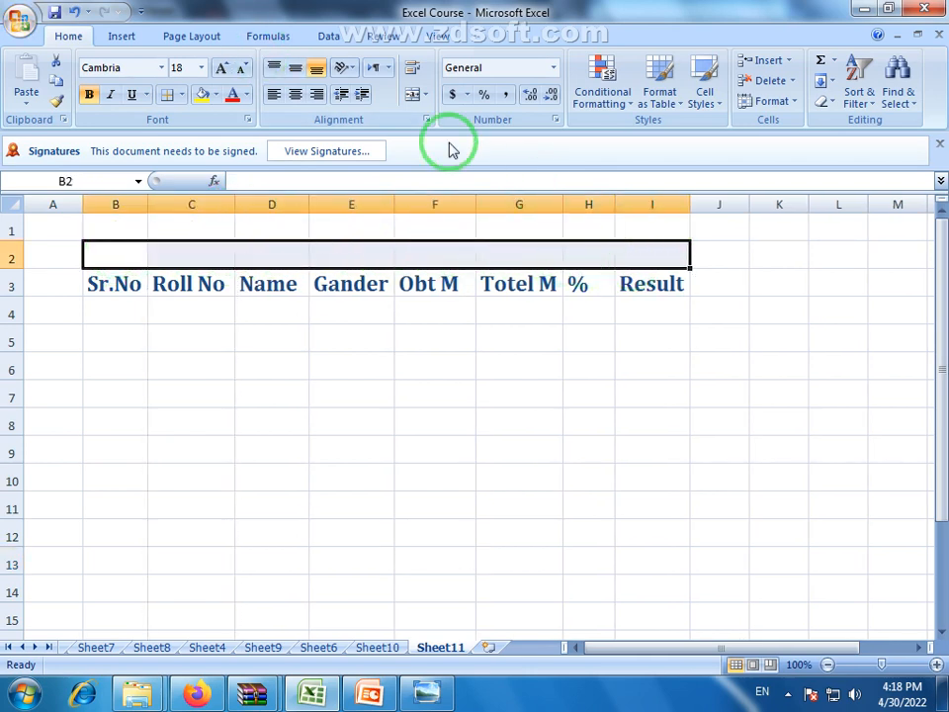
pyautogui.click(411, 98)
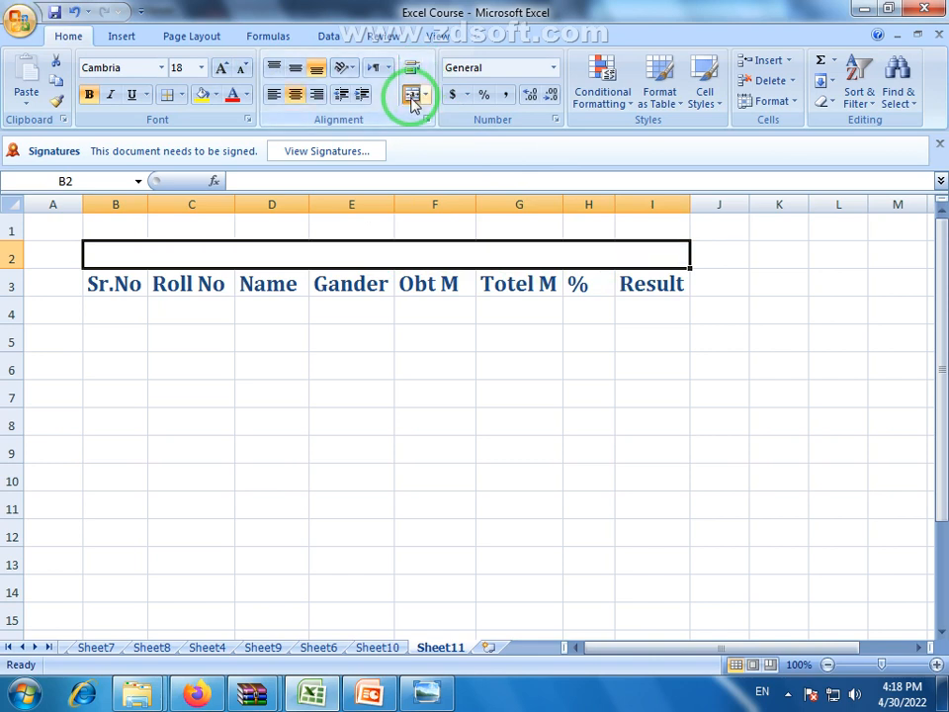
pyautogui.write('RESUL')
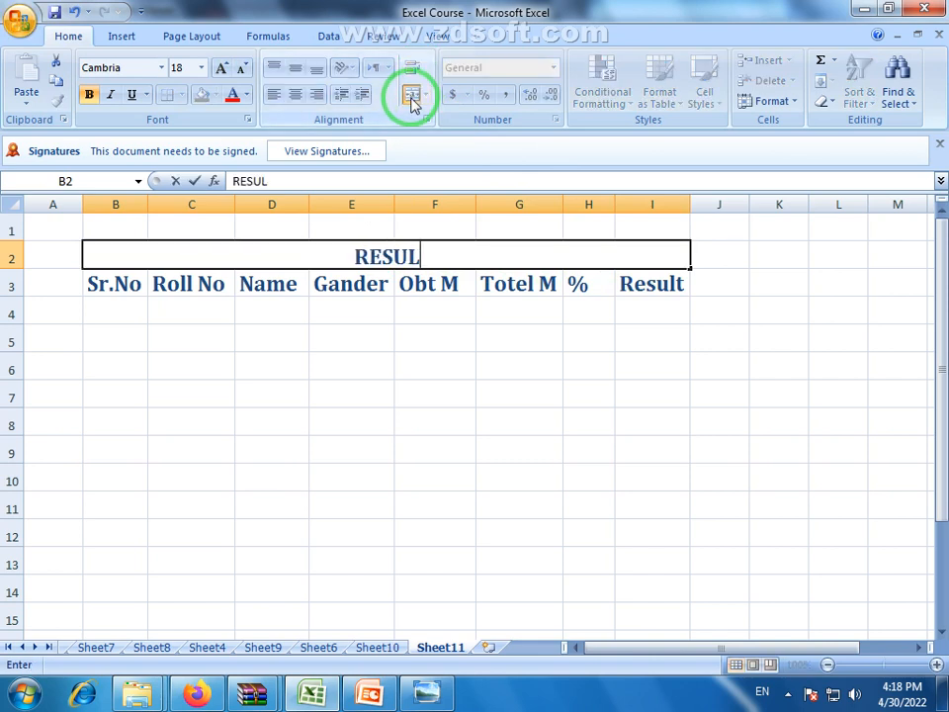
pyautogui.write('Y SHEET')
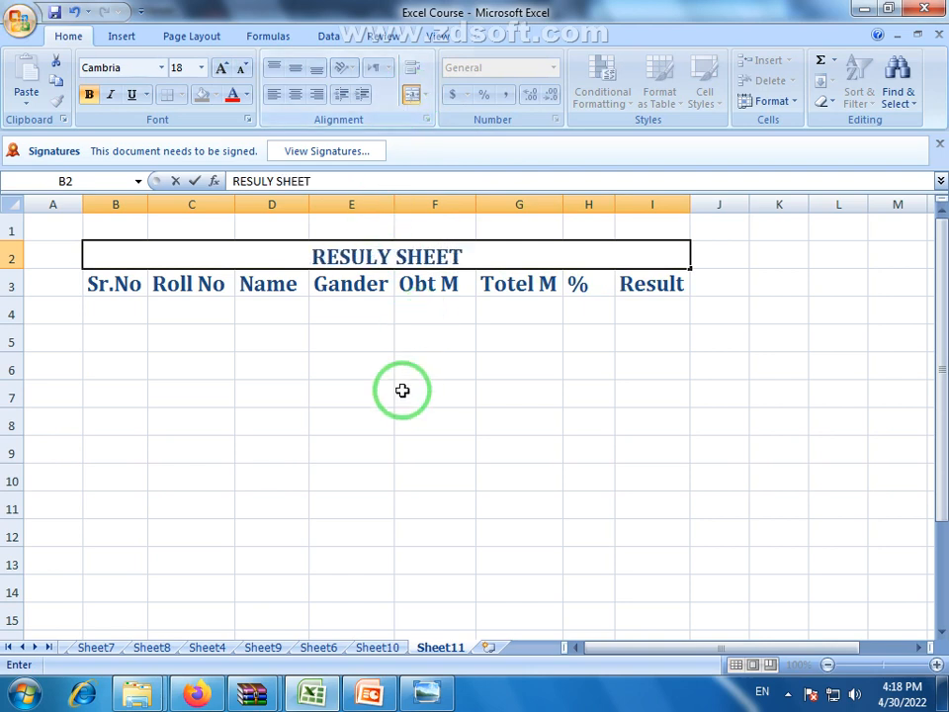
pyautogui.doubleClick(381, 258)
pyautogui.click(391, 259)
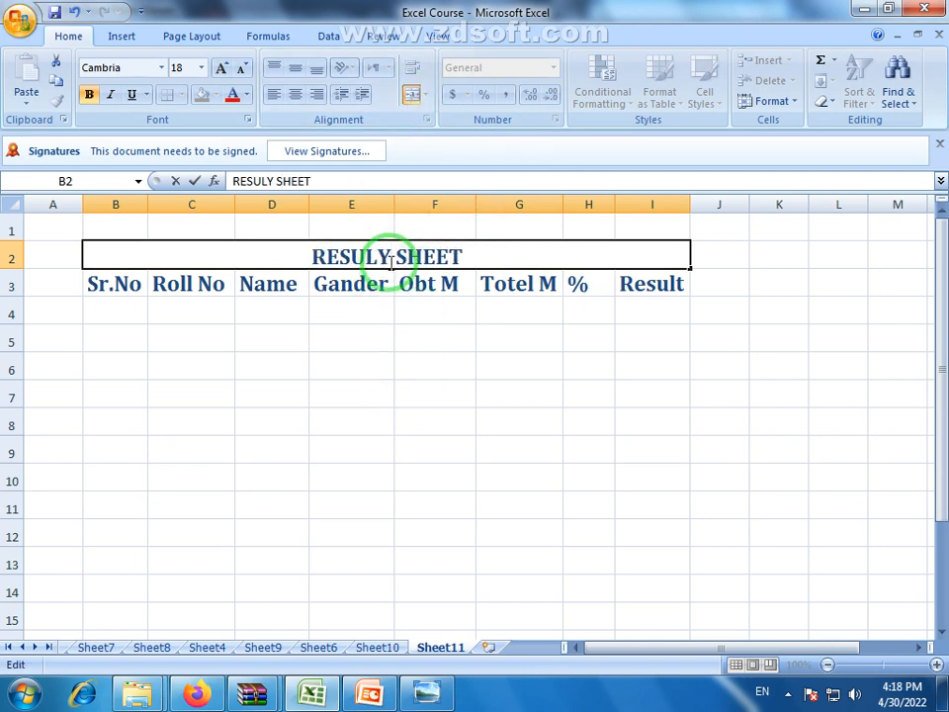
pyautogui.press('BackSpace')
pyautogui.write('T')
pyautogui.click(399, 393)
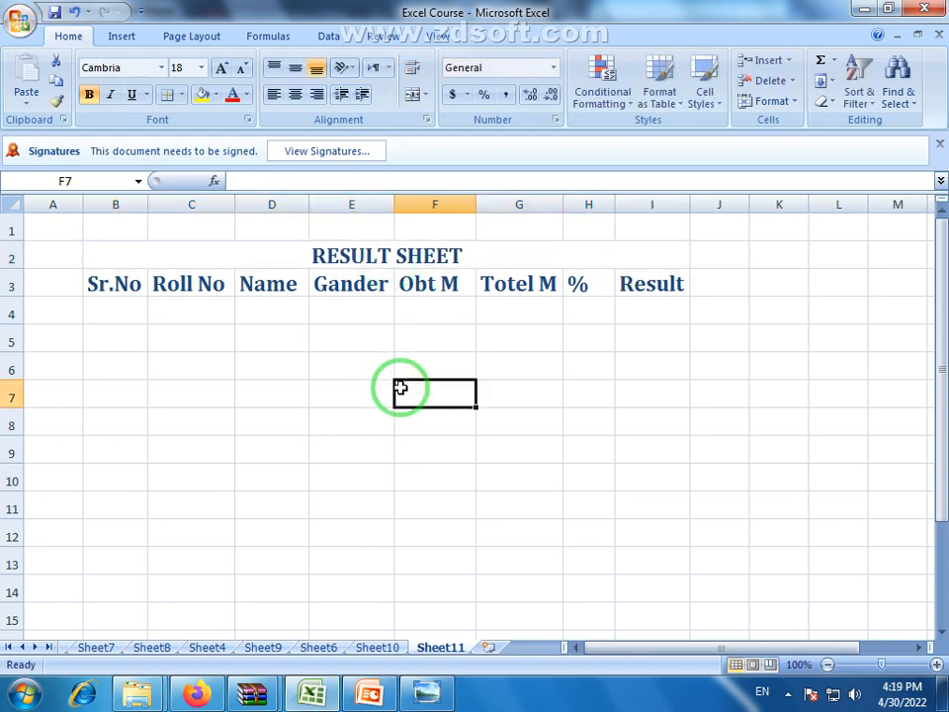
# Enlarge the RESULT SHEET title to font size 36 and color its text red.
pyautogui.click(415, 259)
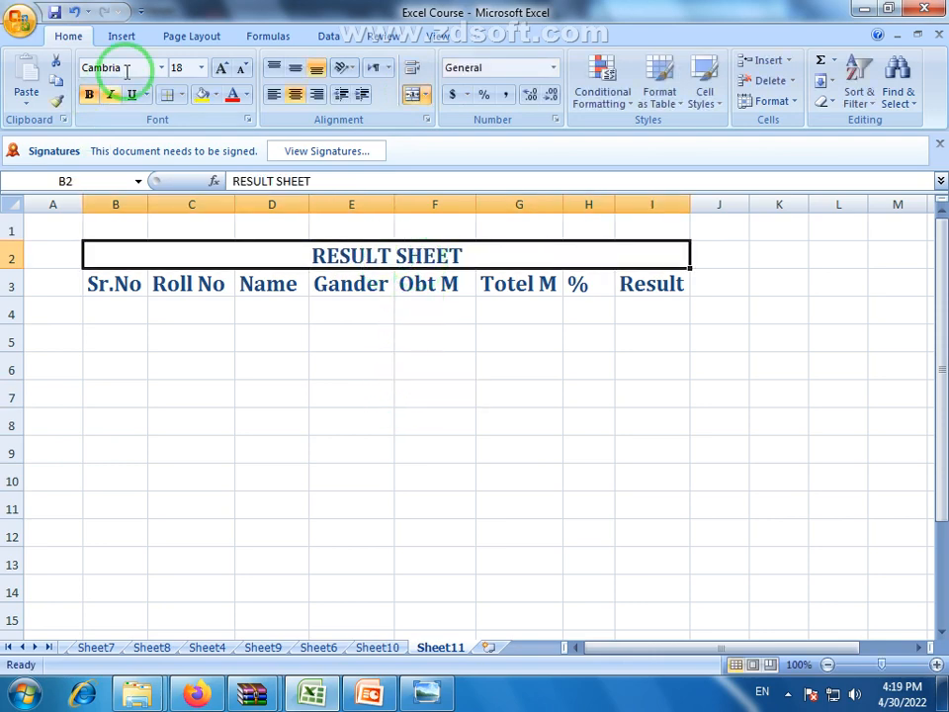
pyautogui.click(222, 70)
pyautogui.click(222, 69)
pyautogui.click(222, 70)
pyautogui.click(222, 69)
pyautogui.click(222, 70)
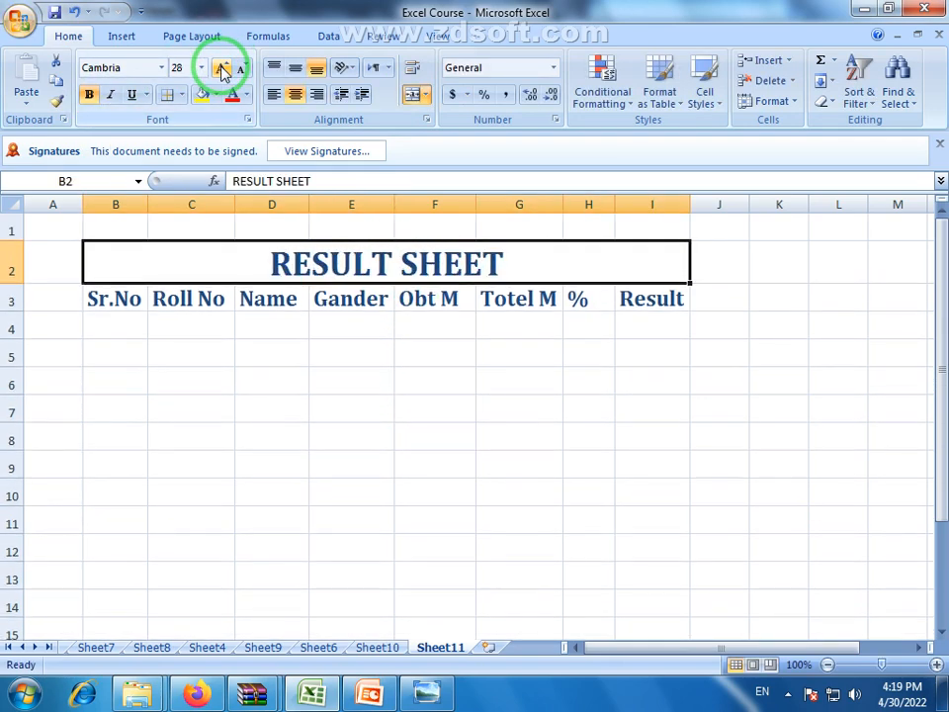
pyautogui.click(222, 69)
pyautogui.click(222, 70)
pyautogui.click(240, 69)
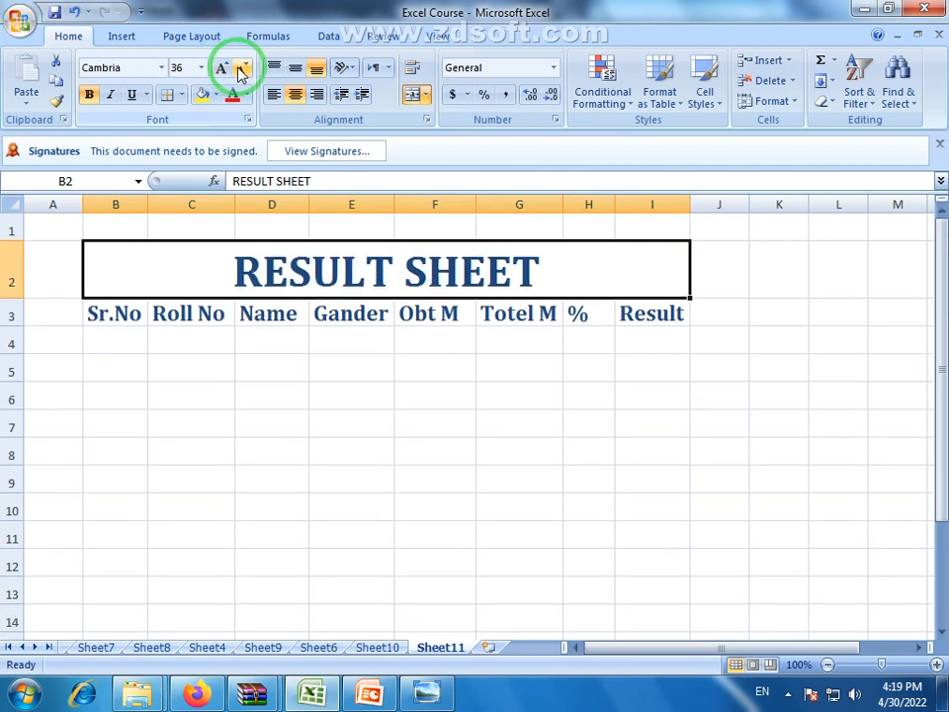
pyautogui.click(231, 95)
pyautogui.click(385, 451)
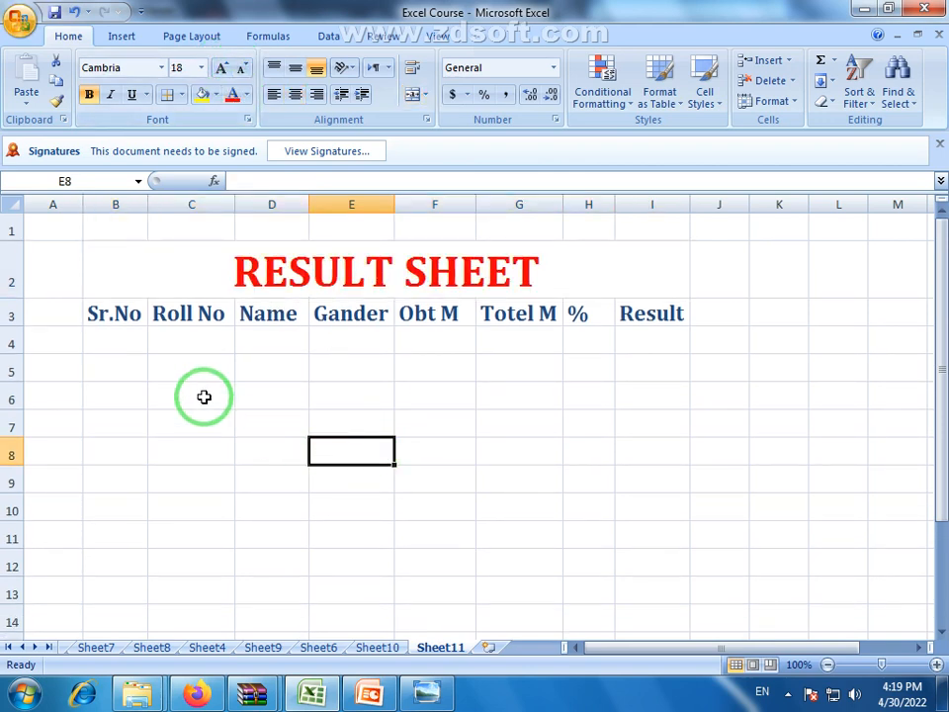
# Enter 1 in cell B4 and fill the serial numbers down to 15 in B18.
pyautogui.click(113, 334)
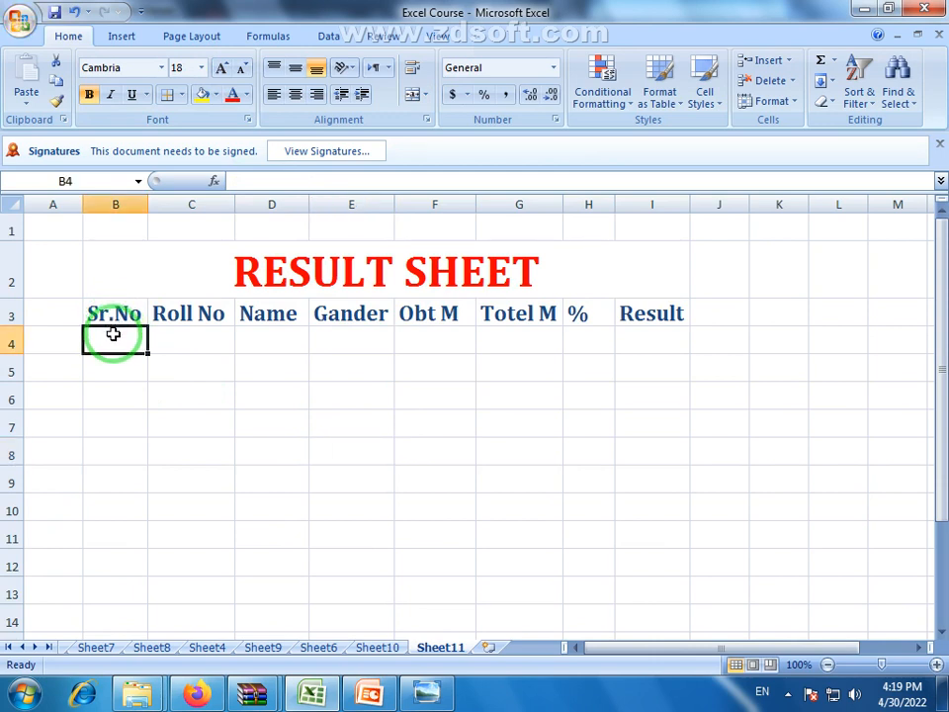
pyautogui.write('1')
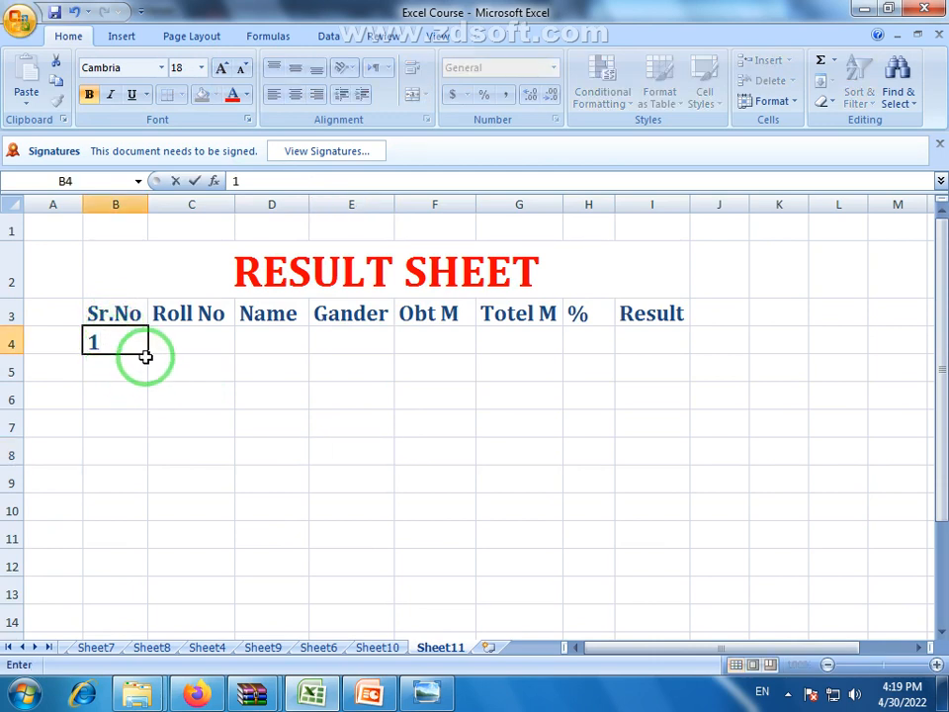
pyautogui.moveTo(145, 353); pyautogui.dragTo(144, 591)
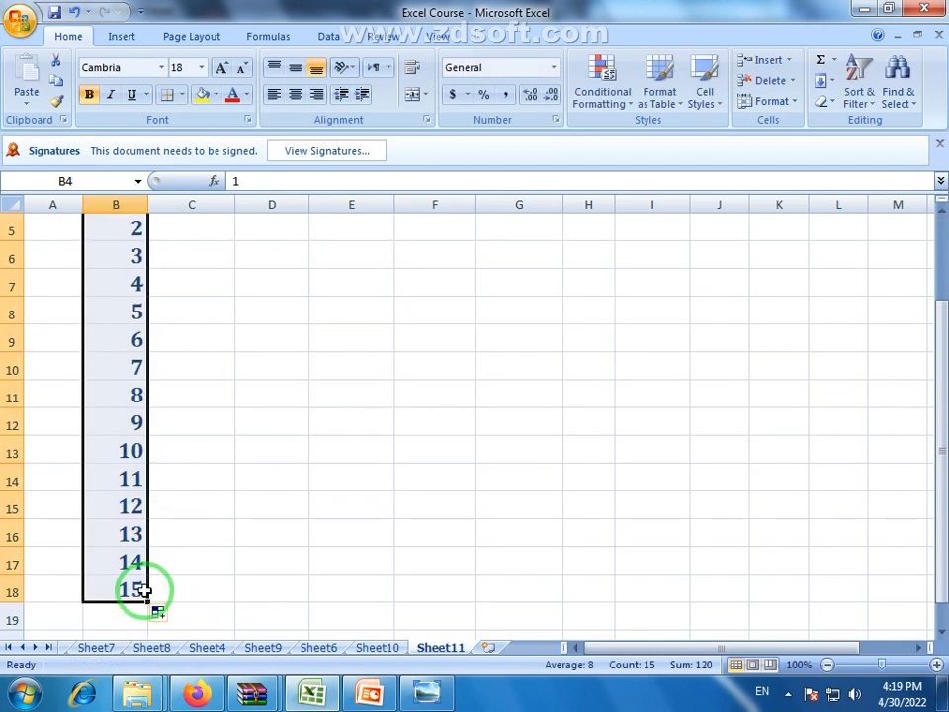
pyautogui.click(585, 477)
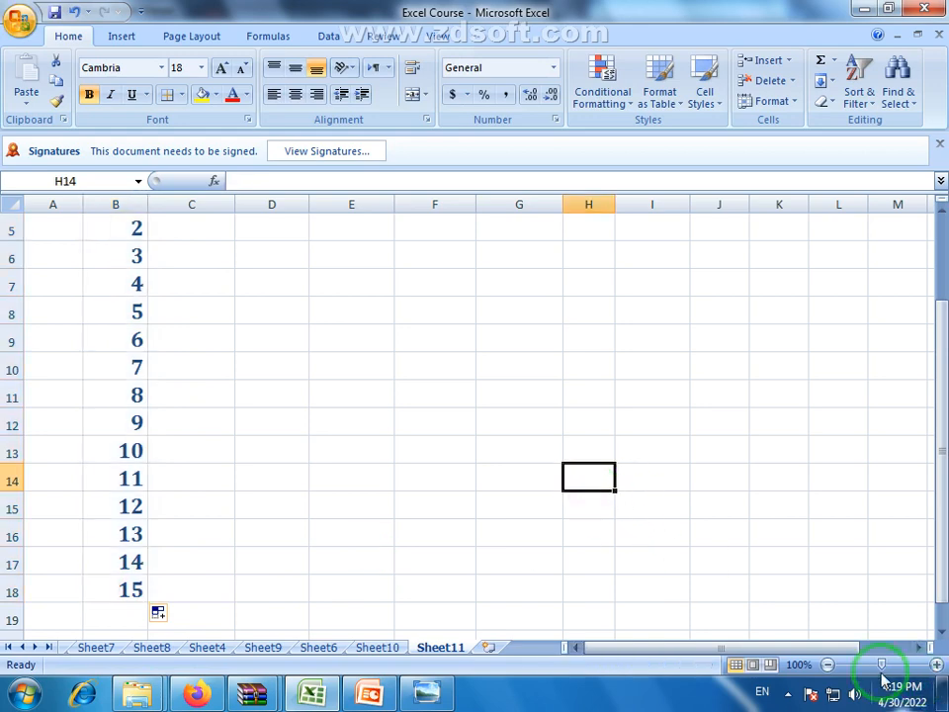
# Zoom the sheet out to 90% and enter the first student's roll number in cell C4.
pyautogui.click(828, 665)
pyautogui.scroll(1, 574, 504)
pyautogui.scroll(-1, 574, 504)
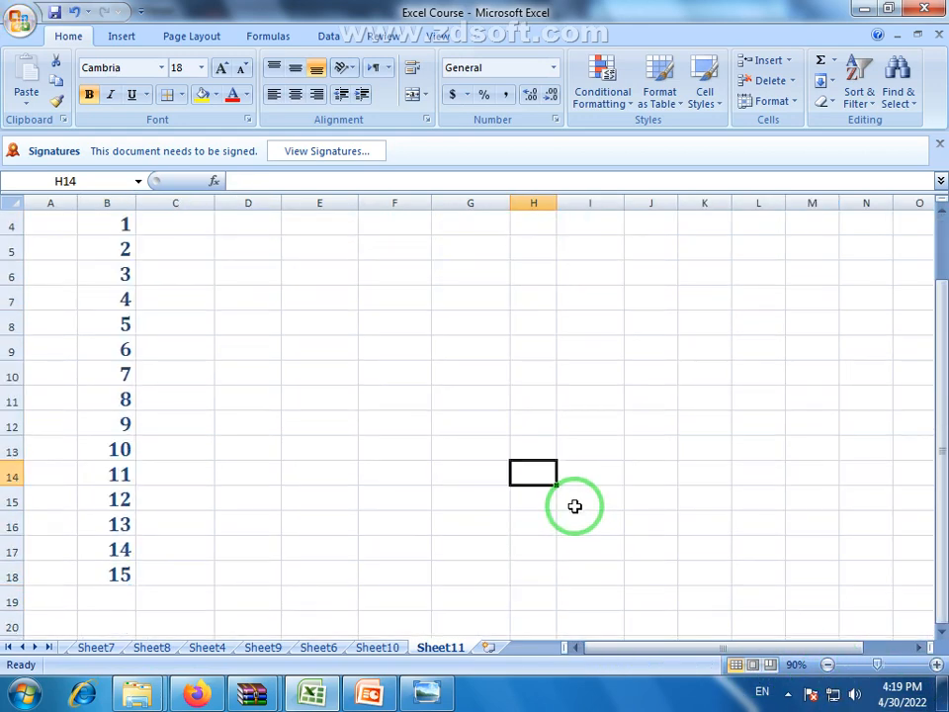
pyautogui.scroll(1, 219, 336)
pyautogui.click(182, 330)
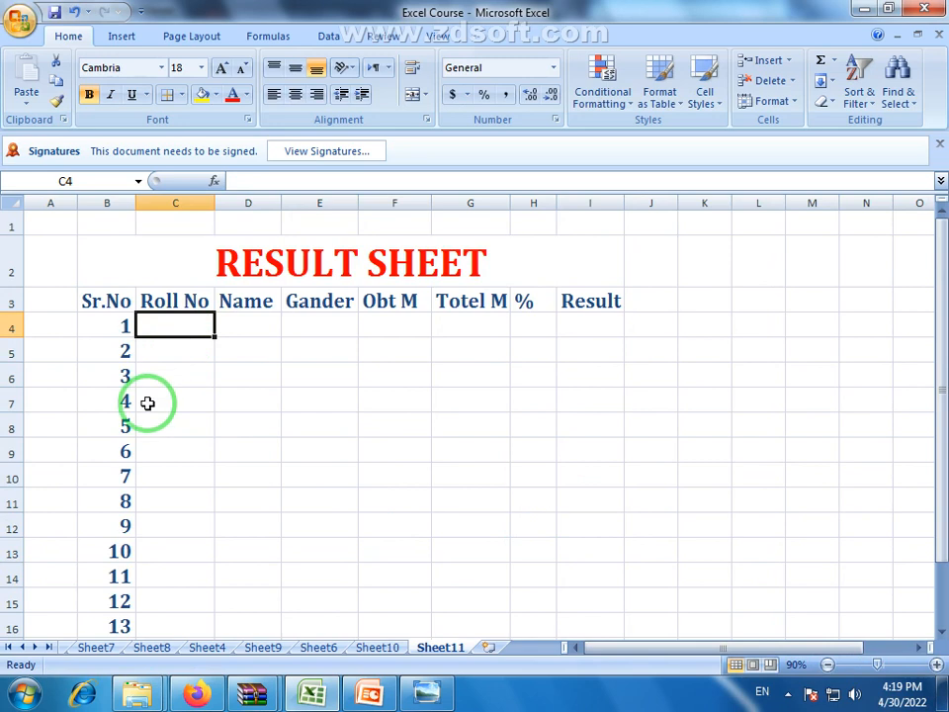
pyautogui.write('AX41')
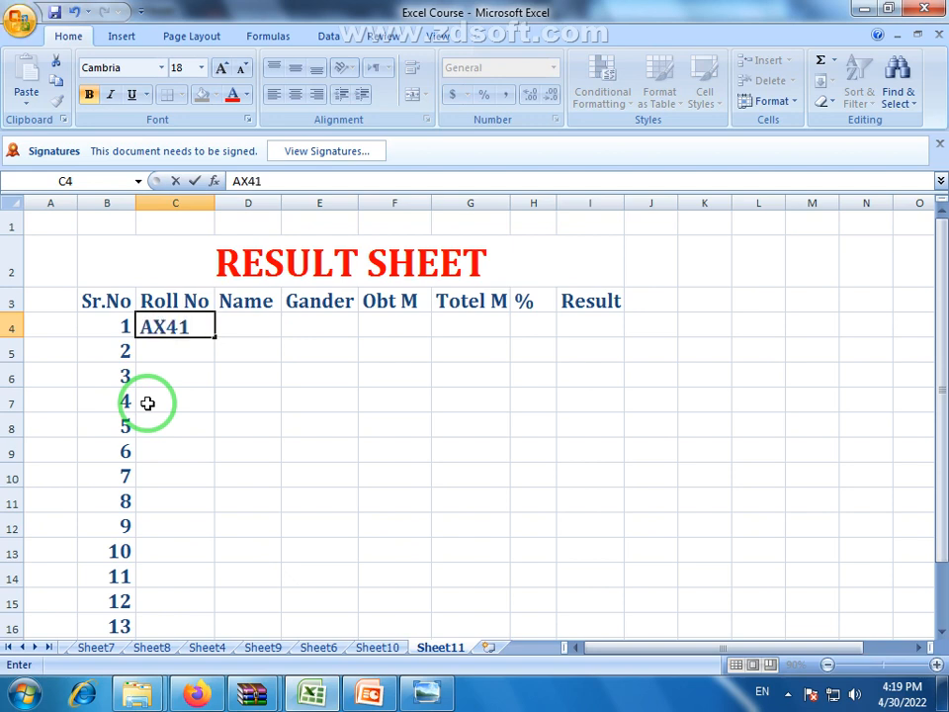
pyautogui.write('0231')
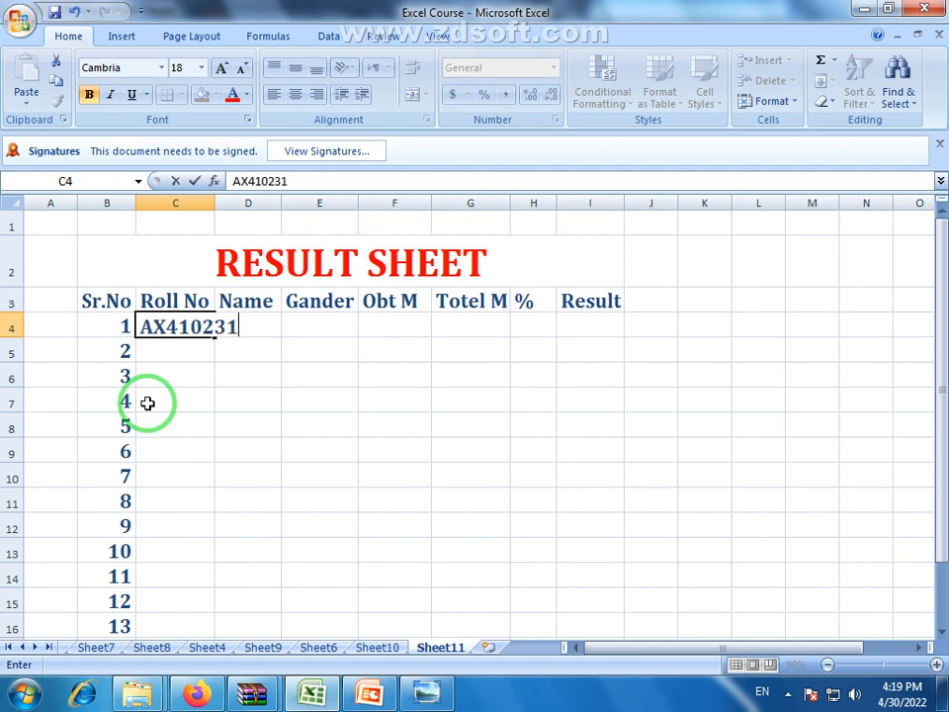
pyautogui.click(164, 379)
# Widen the Roll No column to fit its entry and fill the roll number series down to C16.
pyautogui.moveTo(214, 203); pyautogui.dragTo(248, 202)
pyautogui.click(235, 328)
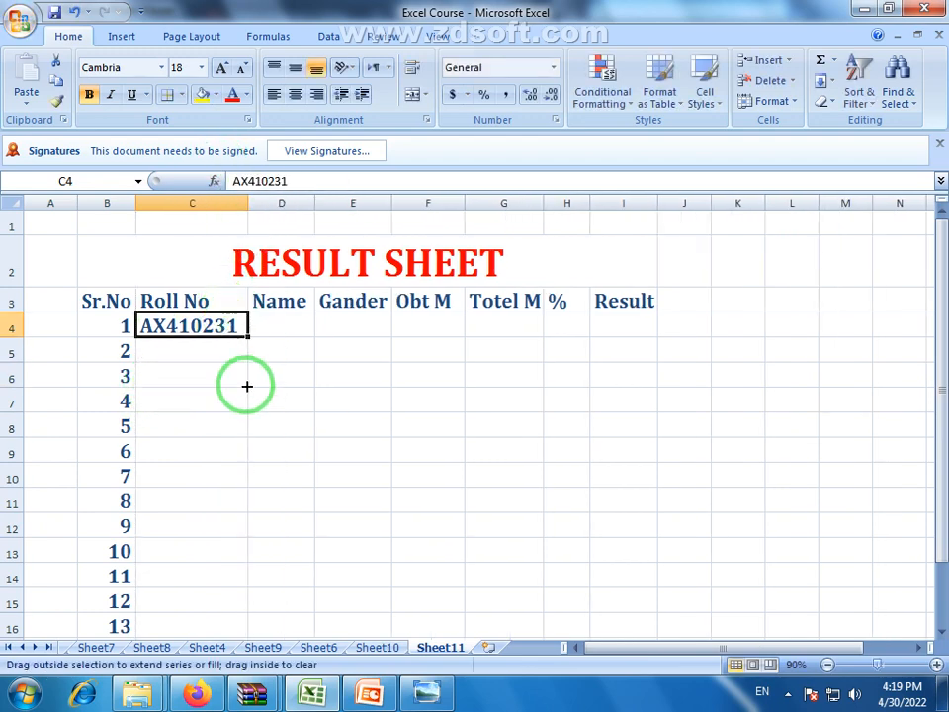
pyautogui.moveTo(247, 386); pyautogui.dragTo(248, 627)
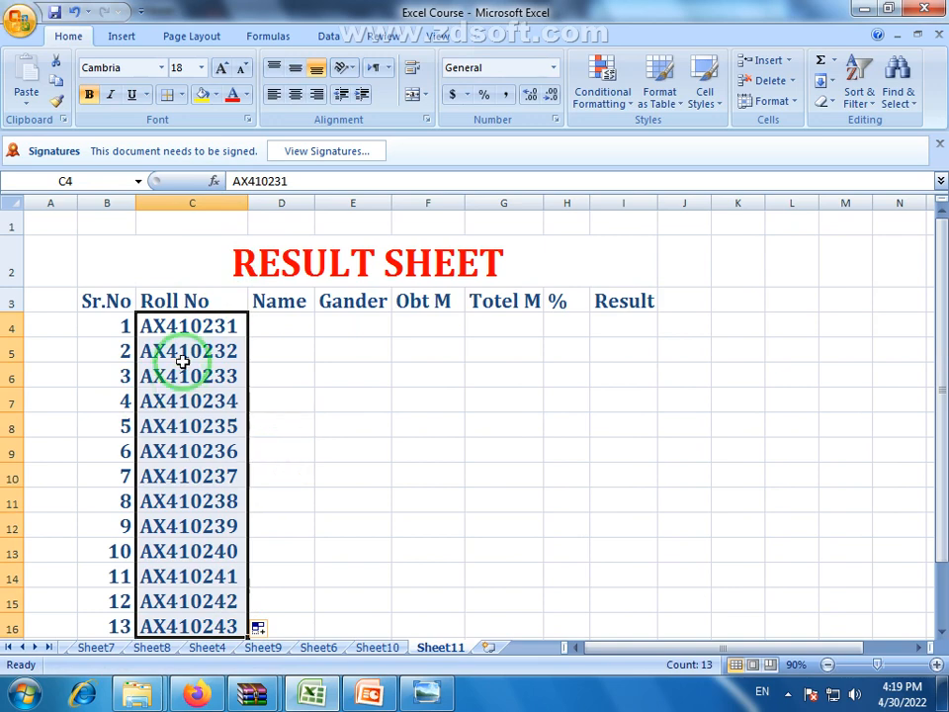
# Widen the Name column and enter Abc1 in cell D4.
pyautogui.click(305, 320)
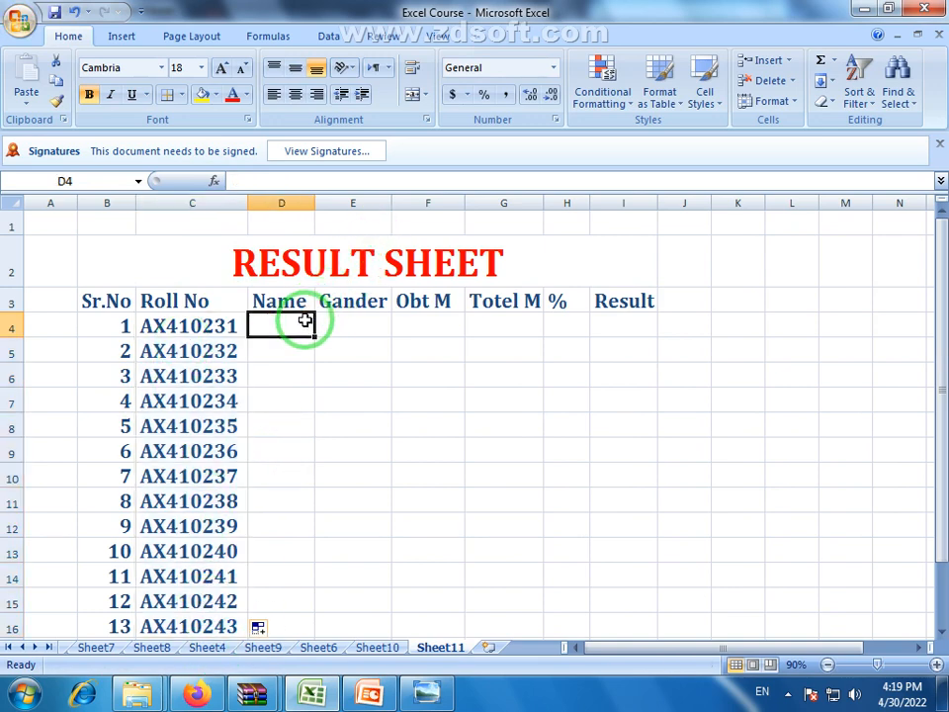
pyautogui.moveTo(313, 206); pyautogui.dragTo(339, 205)
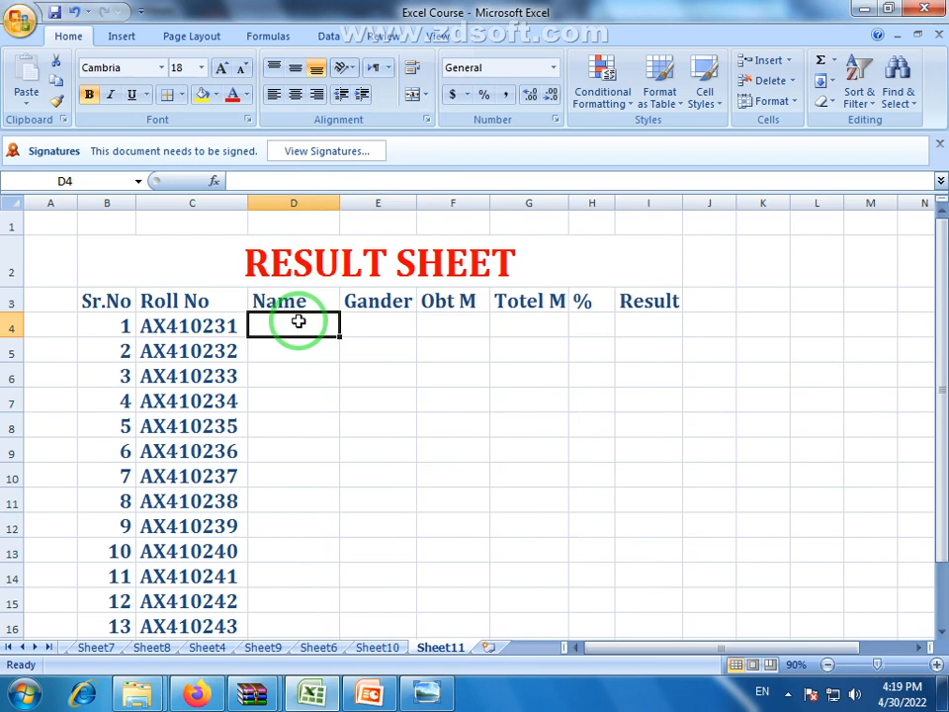
pyautogui.write('AB')
pyautogui.press('BackSpace')
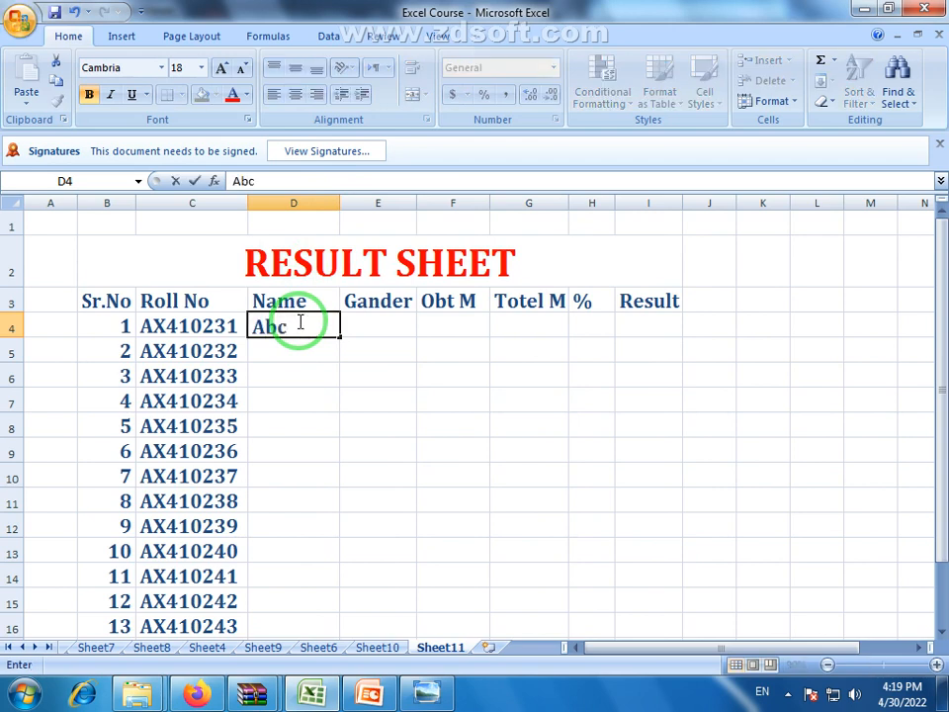
pyautogui.click(323, 354)
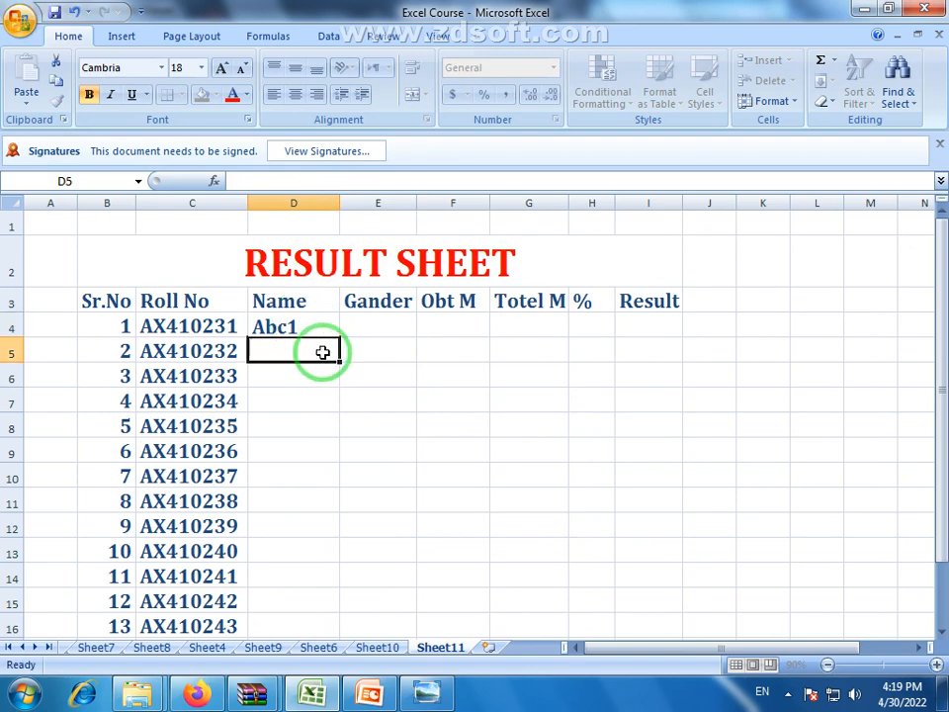
# Fill the name series from D4 down to Abc15 in D18 and extend the roll numbers down to C18.
pyautogui.click(323, 324)
pyautogui.moveTo(336, 335); pyautogui.dragTo(309, 614)
pyautogui.click(203, 552)
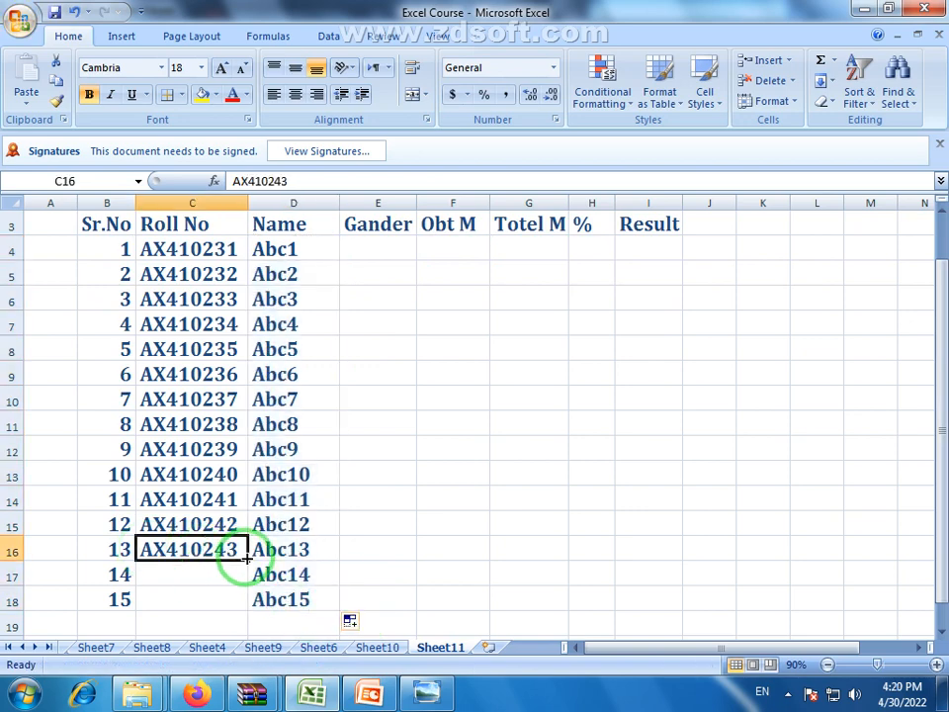
pyautogui.moveTo(246, 560); pyautogui.dragTo(240, 604)
pyautogui.click(408, 518)
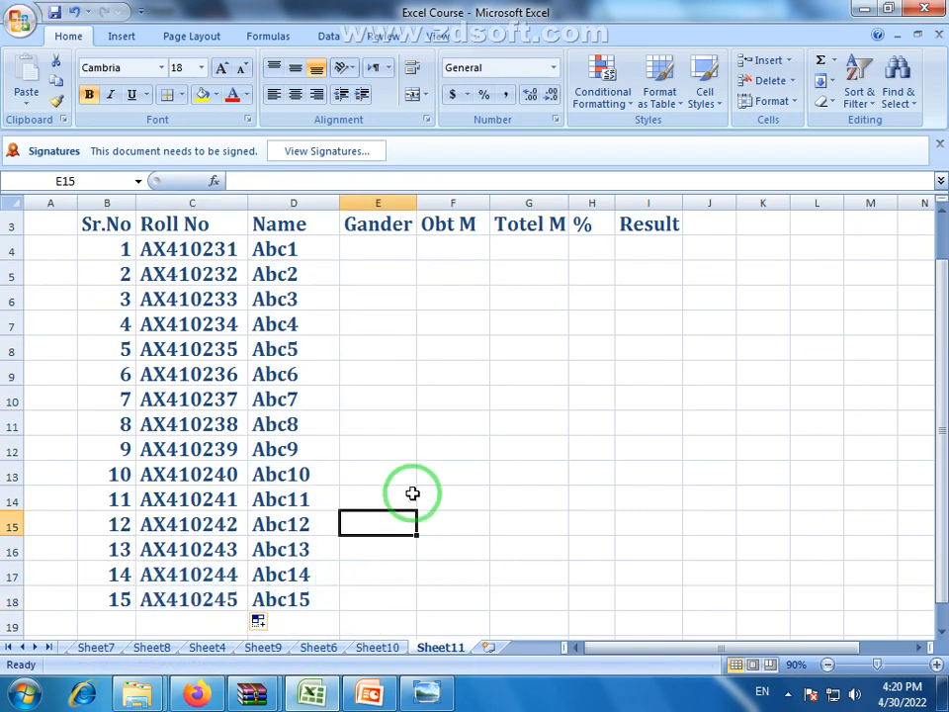
# Enter Male, Female, Female, Male and Male in cells E4 to E8 of the Gander column.
pyautogui.scroll(1, 394, 389)
pyautogui.click(392, 325)
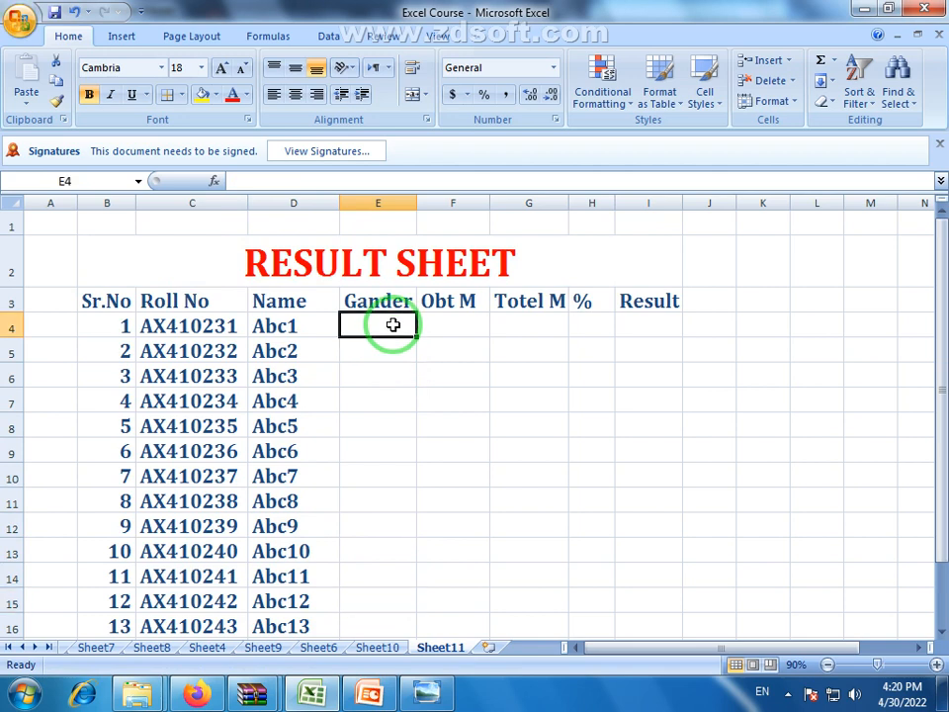
pyautogui.write('F')
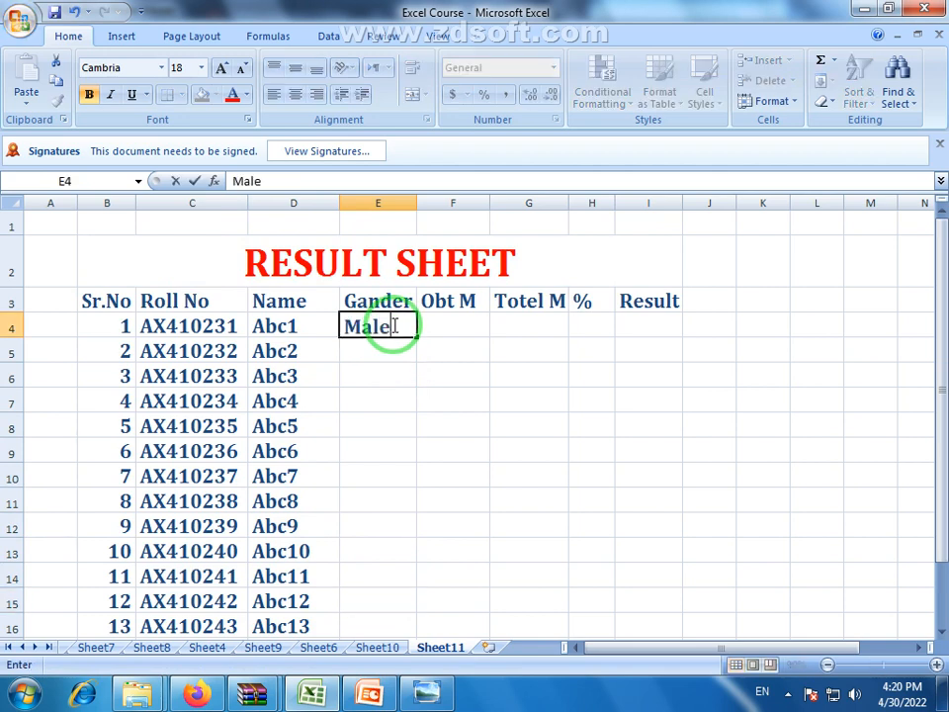
pyautogui.press('Return')
pyautogui.write('Fema')
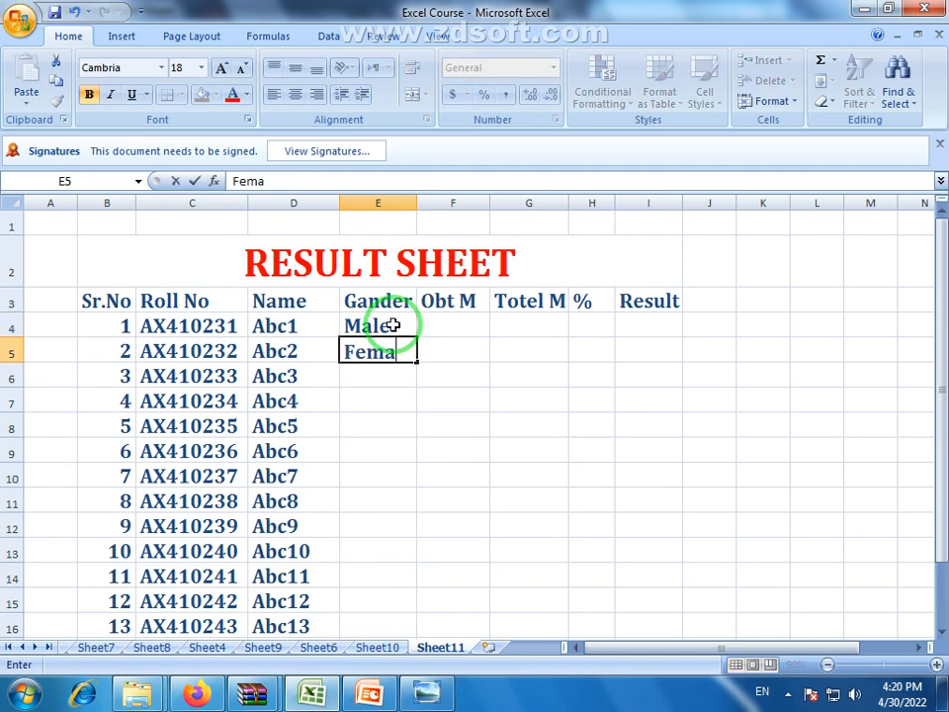
pyautogui.write('le')
pyautogui.press('Return')
pyautogui.write('f')
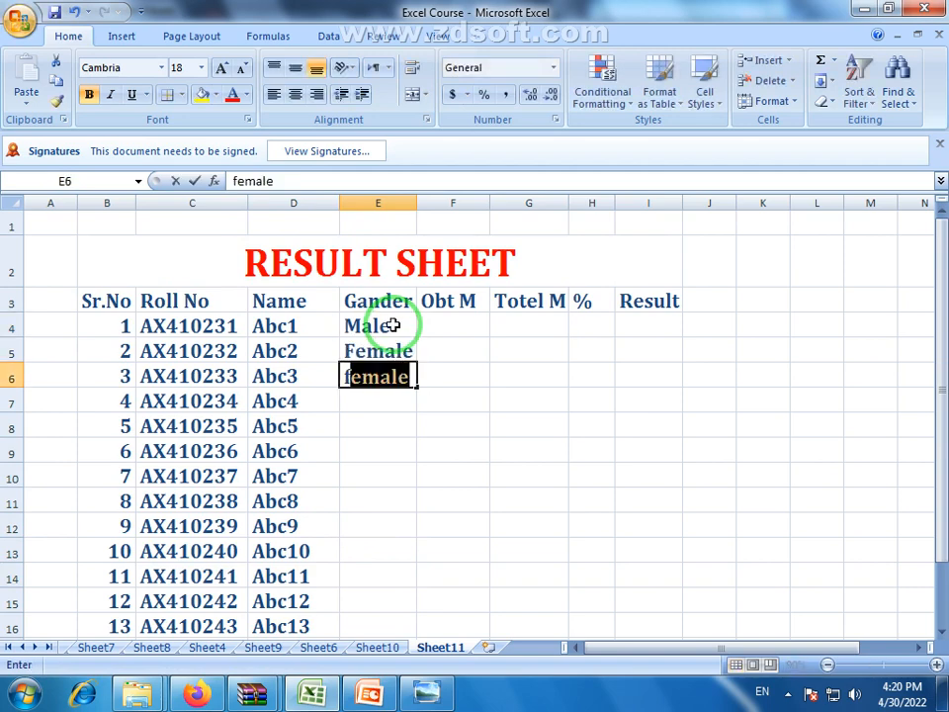
pyautogui.press('Return')
pyautogui.write('male')
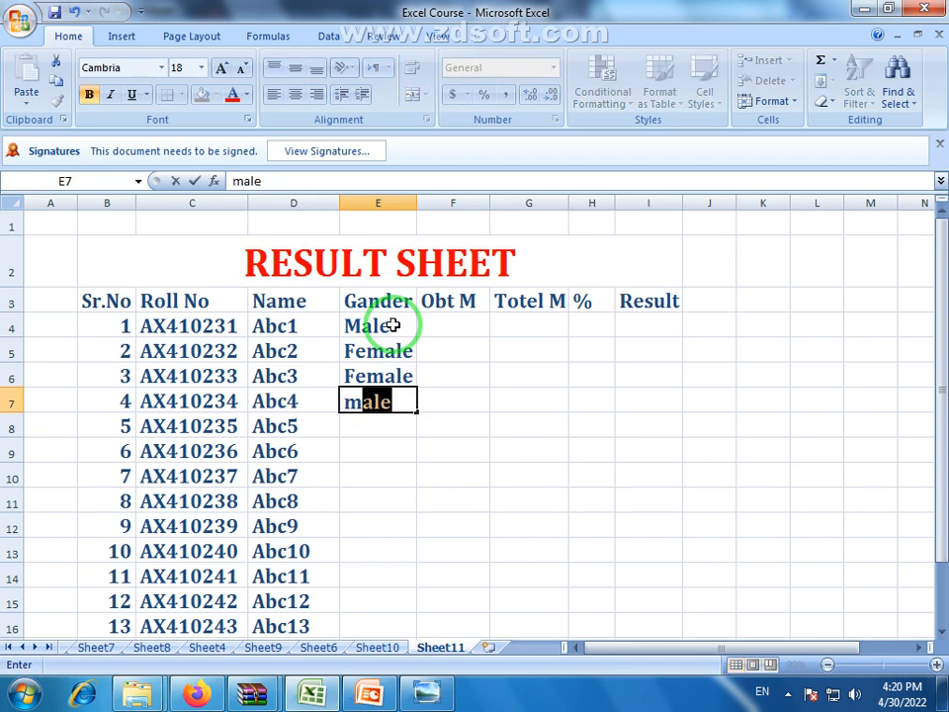
pyautogui.press('Return')
pyautogui.write('m')
pyautogui.press('Return')
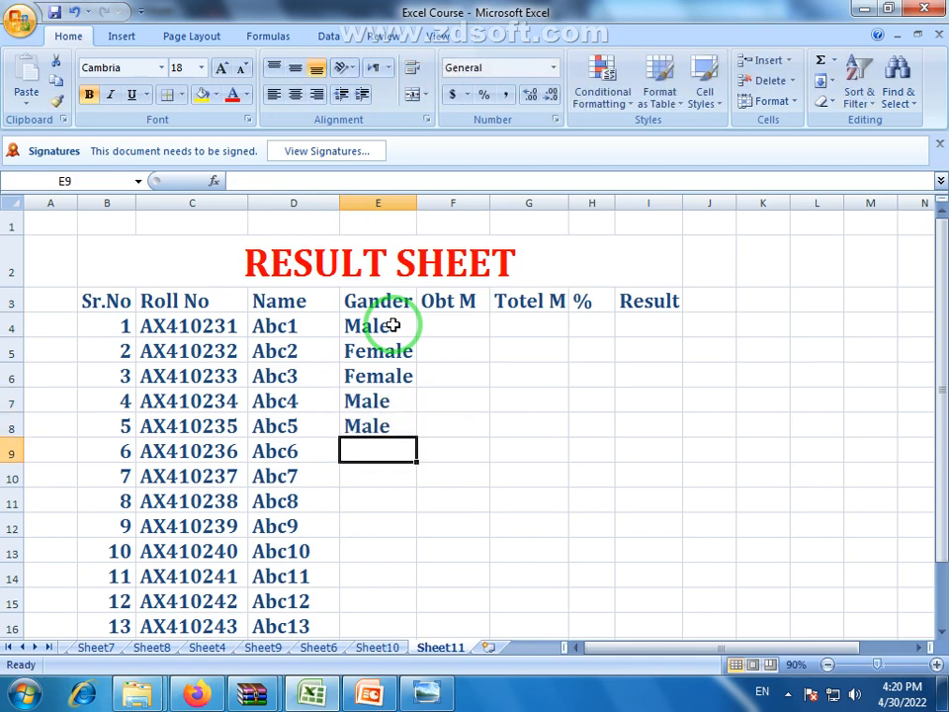
# Repeat the E4:E8 gender pattern down the Gander column for the remaining students.
pyautogui.moveTo(392, 325); pyautogui.dragTo(413, 600)
pyautogui.click(505, 358)
pyautogui.scroll(1, 504, 358)
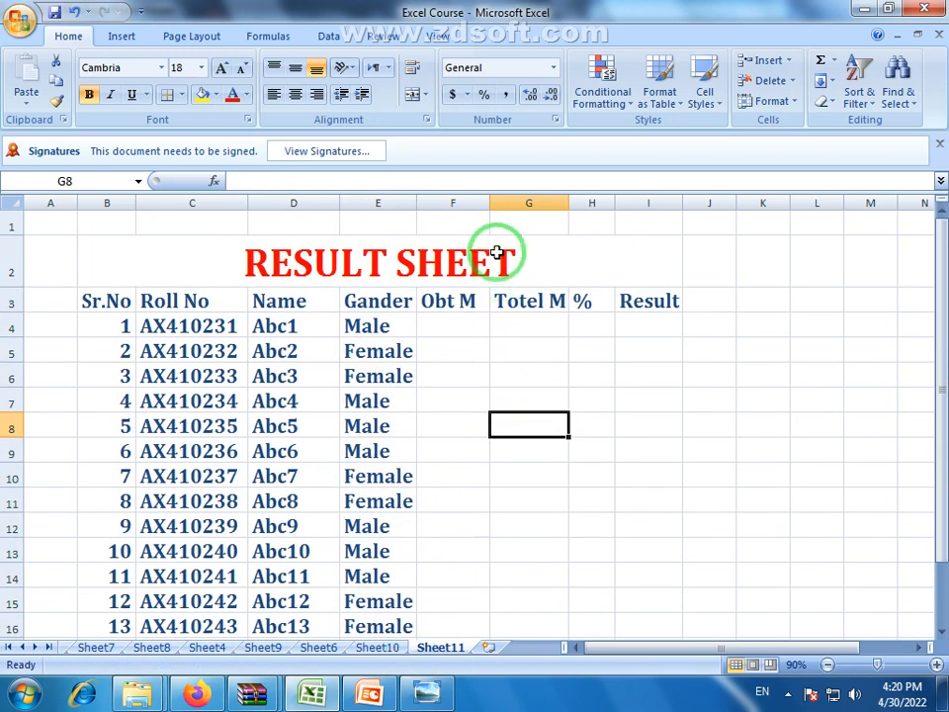
# Slightly widen the Obt M column, then enter 700 in cell G4 and copy it down the Totel M column to G18.
pyautogui.moveTo(490, 204); pyautogui.dragTo(501, 205)
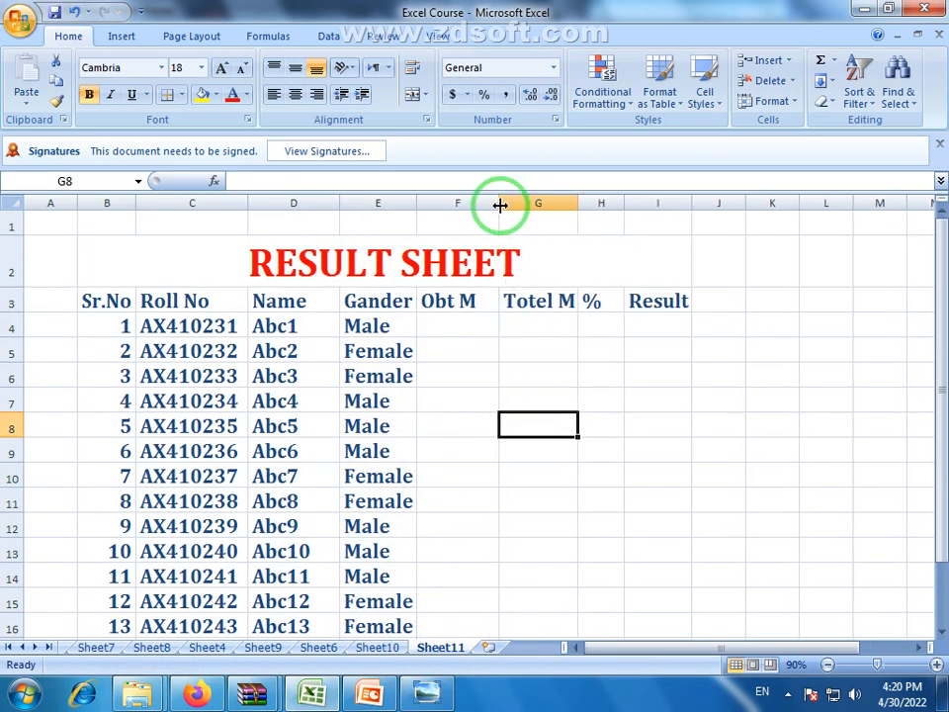
pyautogui.click(542, 322)
pyautogui.write('700')
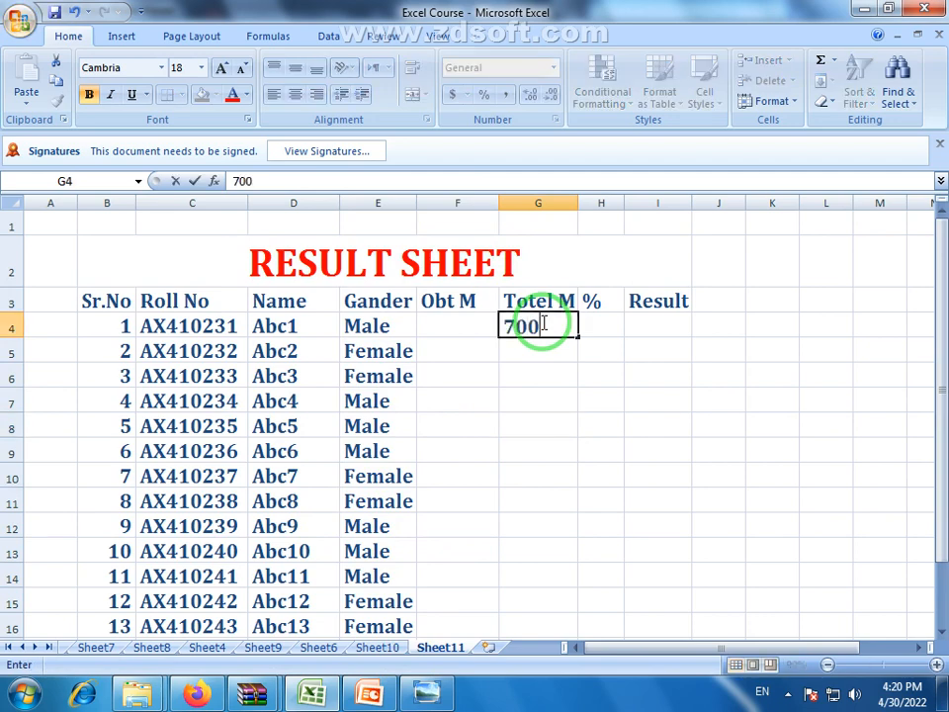
pyautogui.press('Return')
pyautogui.press('Up')
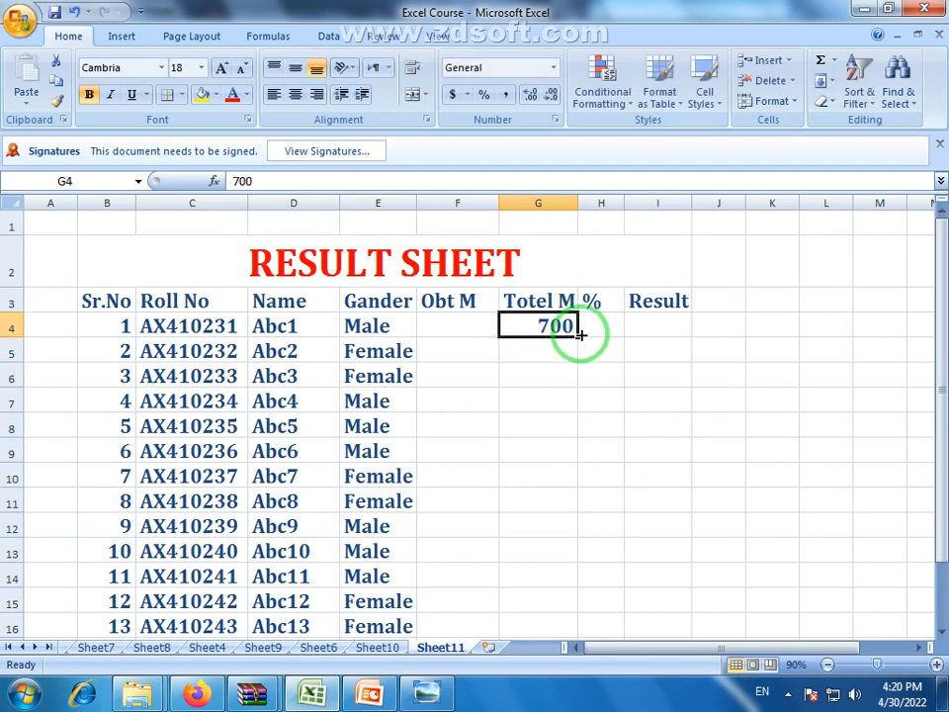
pyautogui.moveTo(579, 338); pyautogui.dragTo(561, 612)
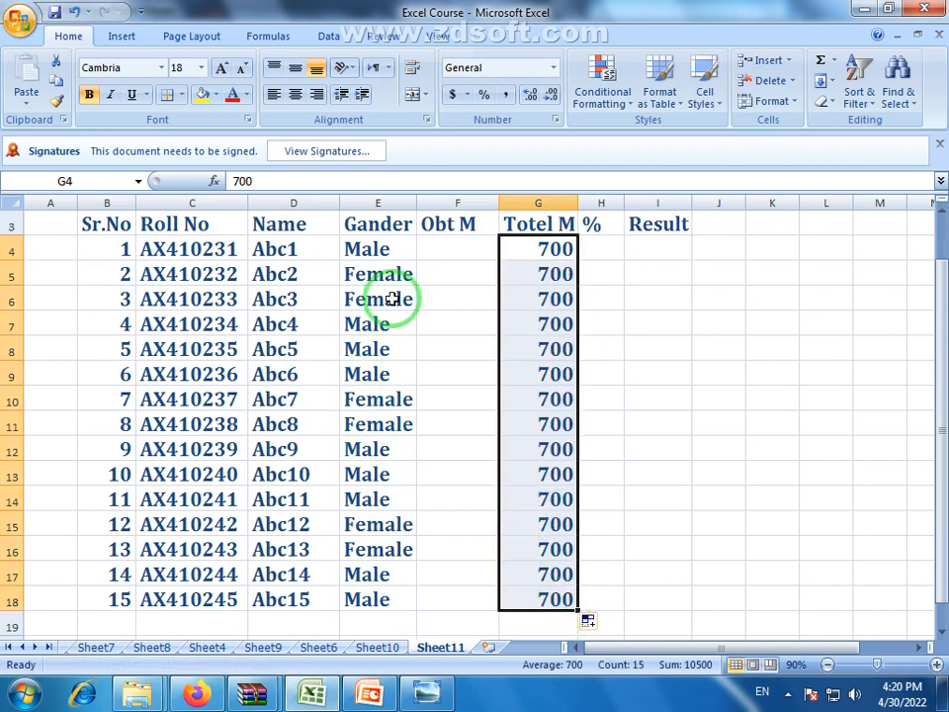
# Enter the obtained marks 412, 652, 321, 547 and 642 in cells F4 to F8.
pyautogui.click(453, 244)
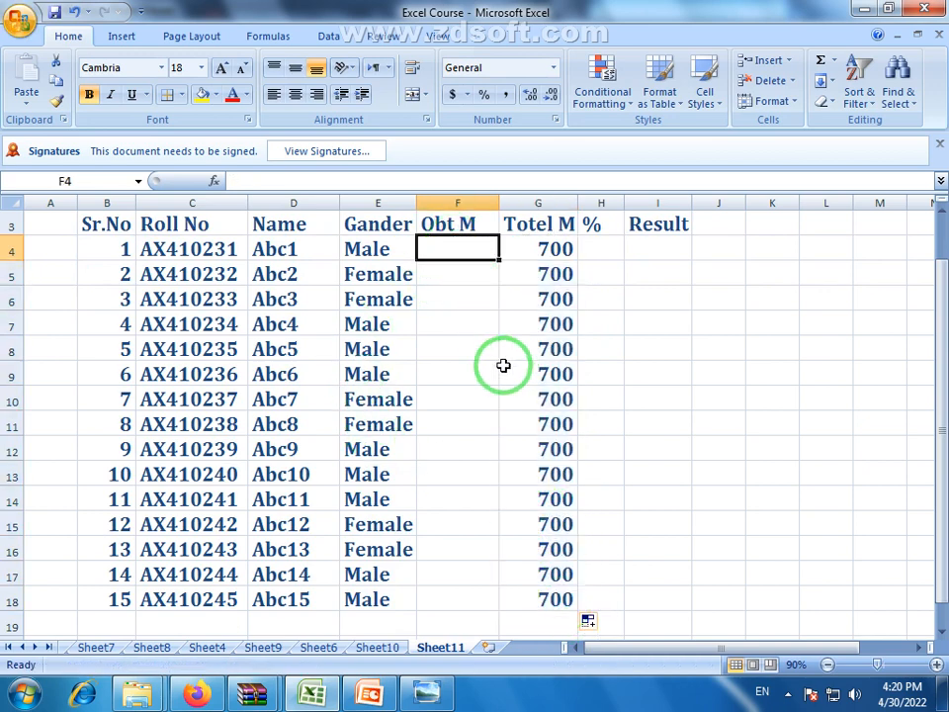
pyautogui.write('412')
pyautogui.press('Return')
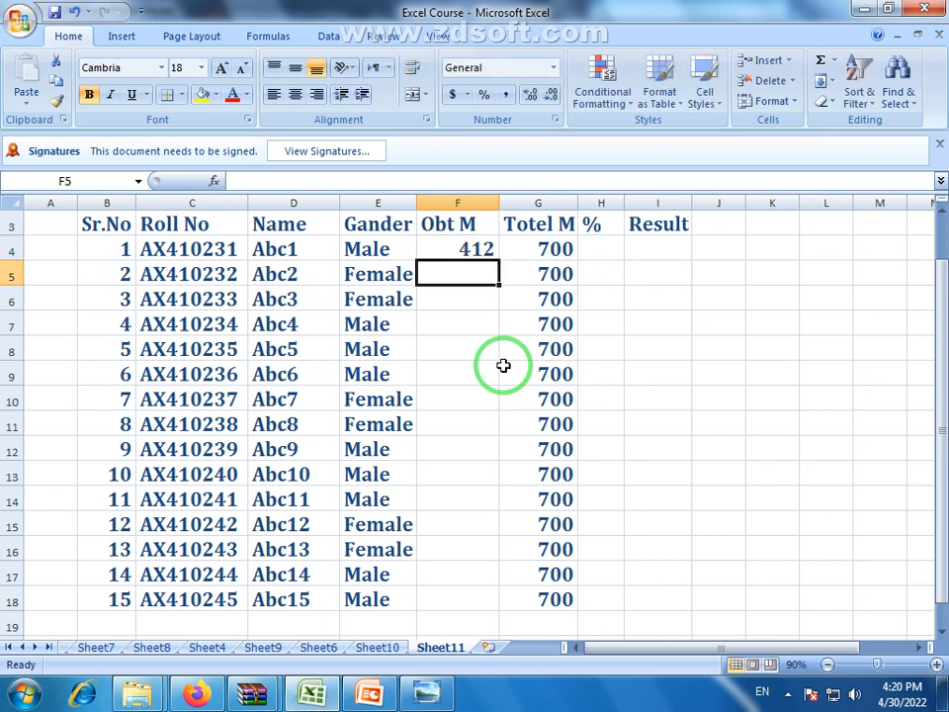
pyautogui.write('652')
pyautogui.press('Return')
pyautogui.write('321')
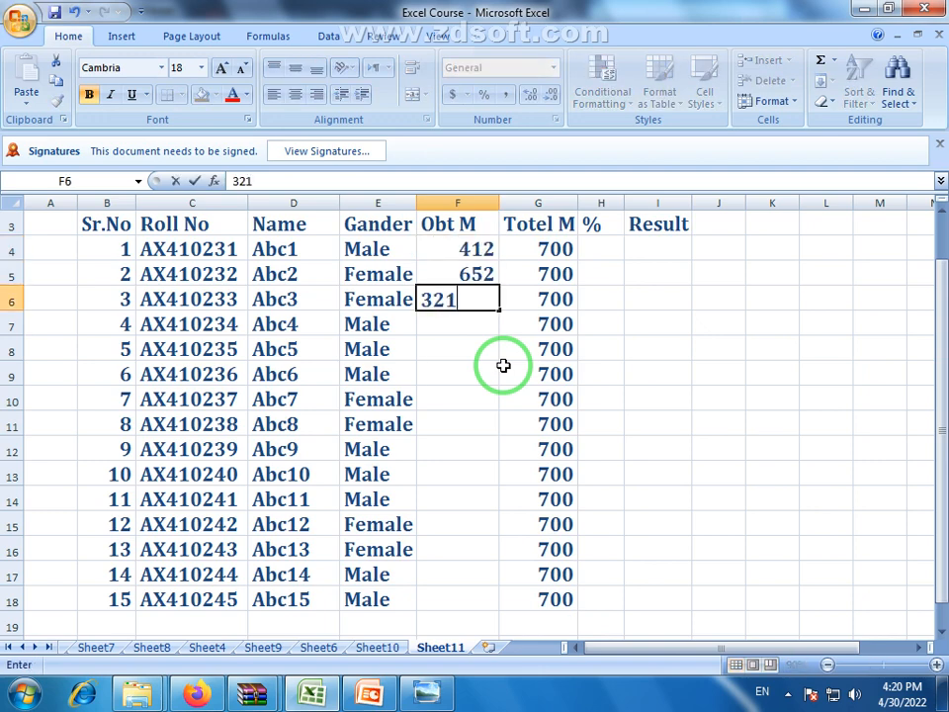
pyautogui.press('Return')
pyautogui.write('7')
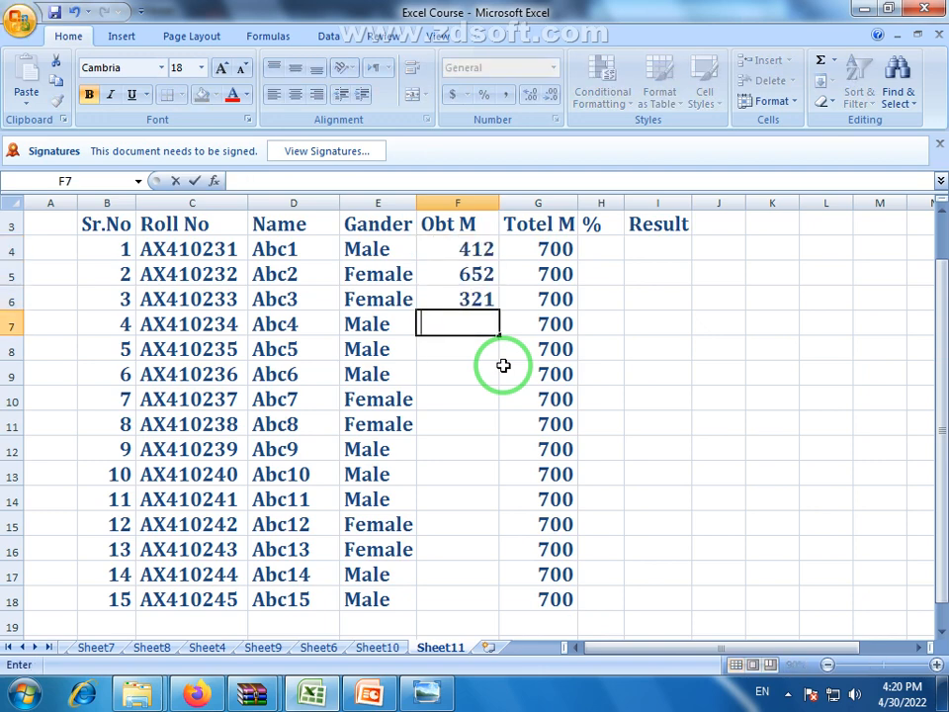
pyautogui.press('Return')
pyautogui.write('642')
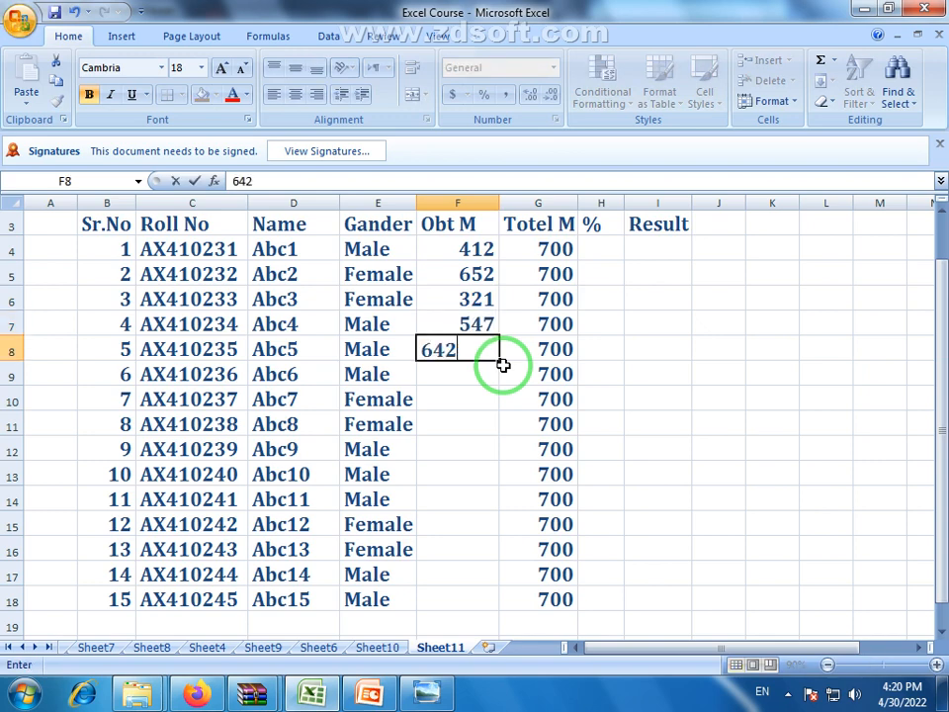
pyautogui.press('Return')
# Enter the obtained marks 456, 325, 523, 452 and 426 in cells F9 to F13.
pyautogui.write('456')
pyautogui.press('Return')
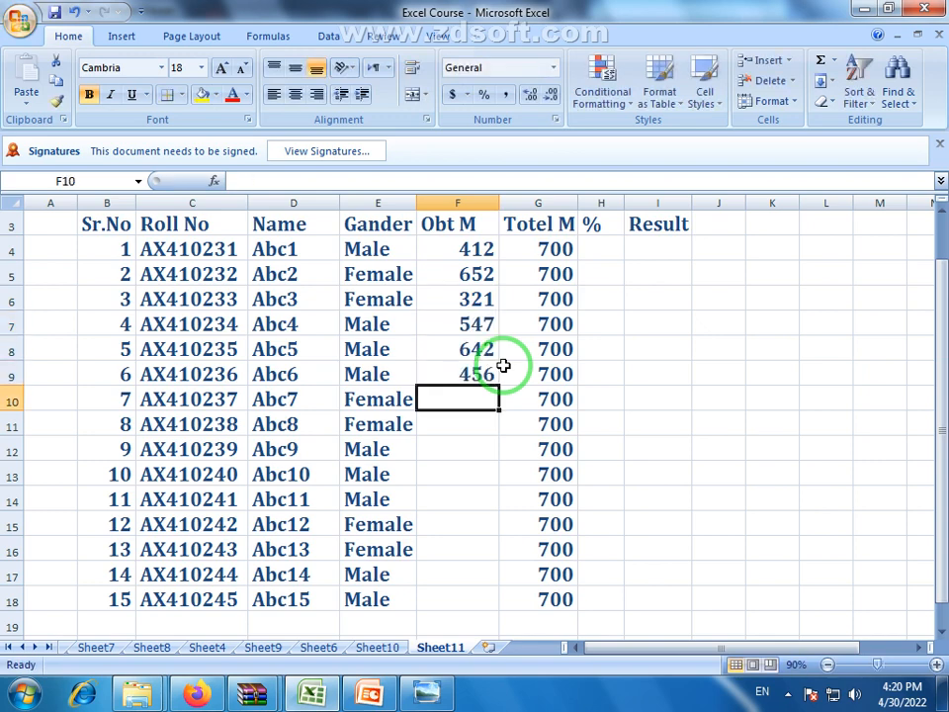
pyautogui.write('325')
pyautogui.press('Return')
pyautogui.write('523')
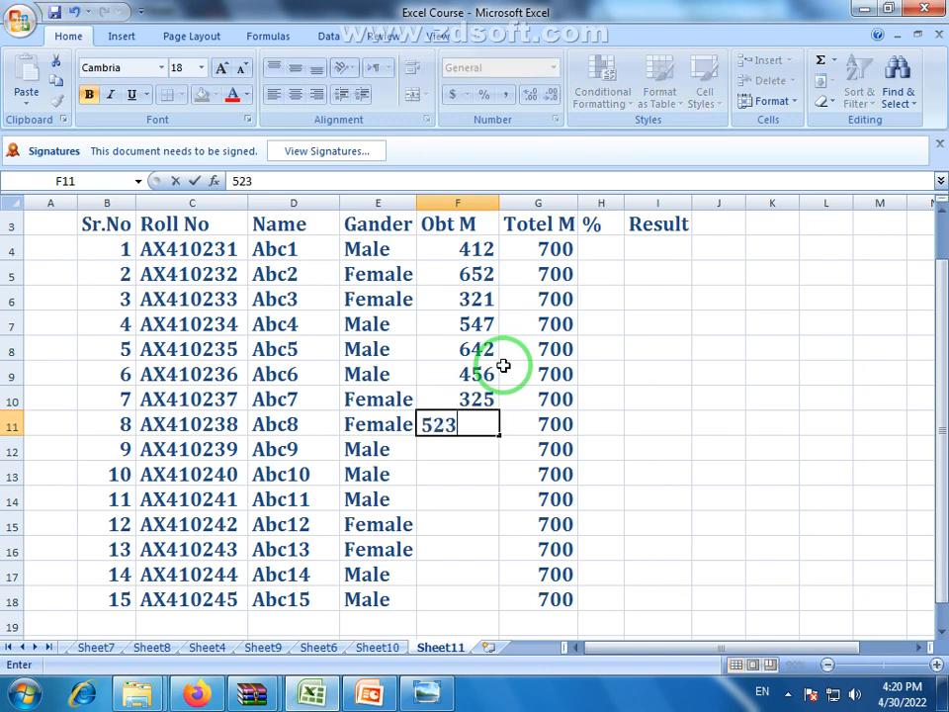
pyautogui.press('Return')
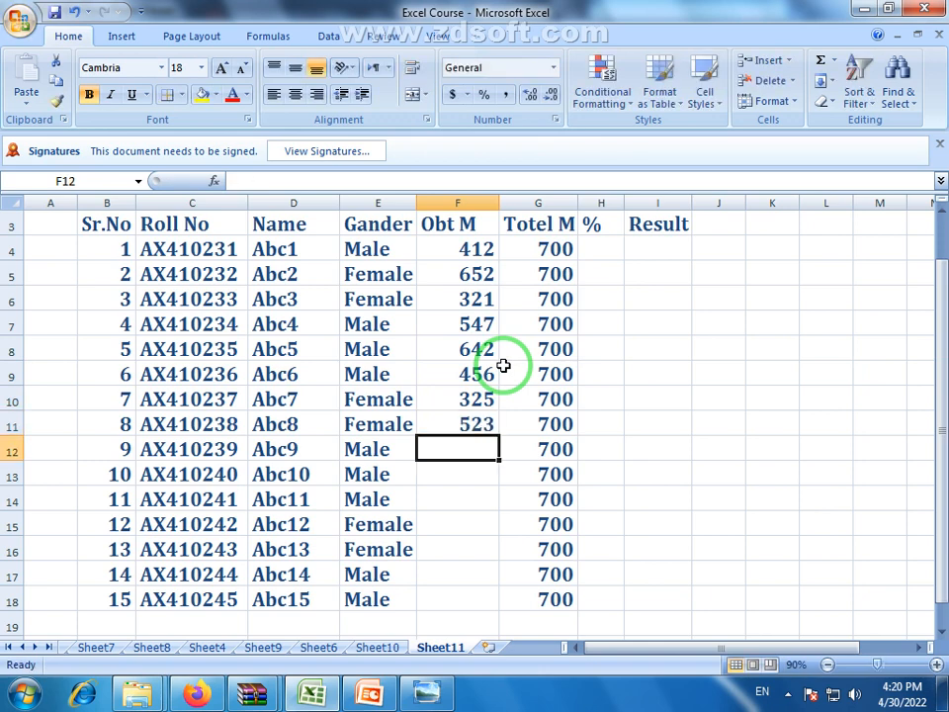
pyautogui.write('7')
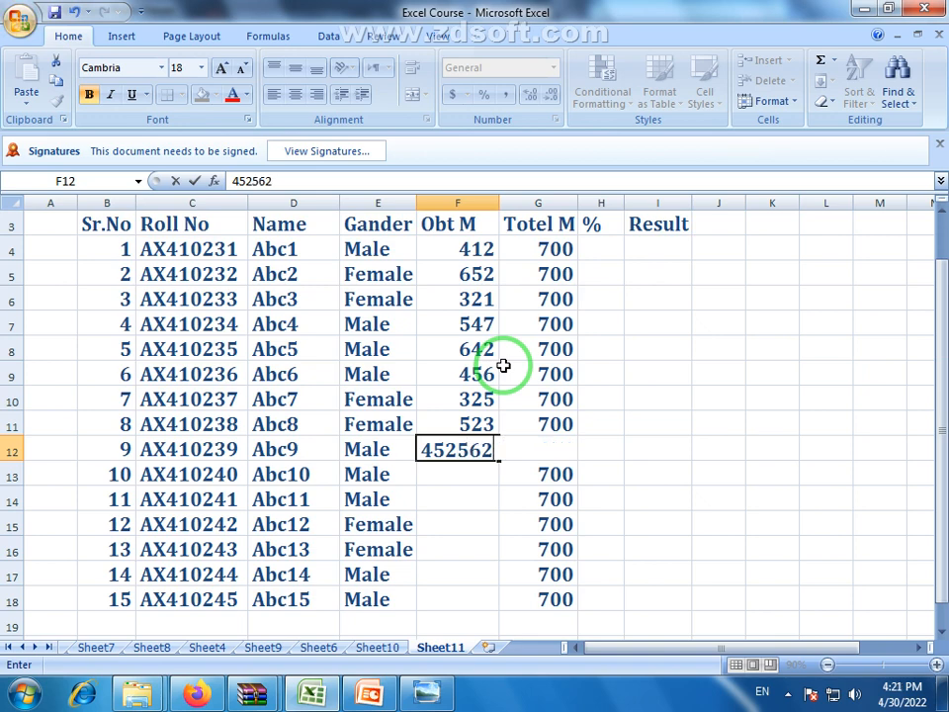
pyautogui.press('Return')
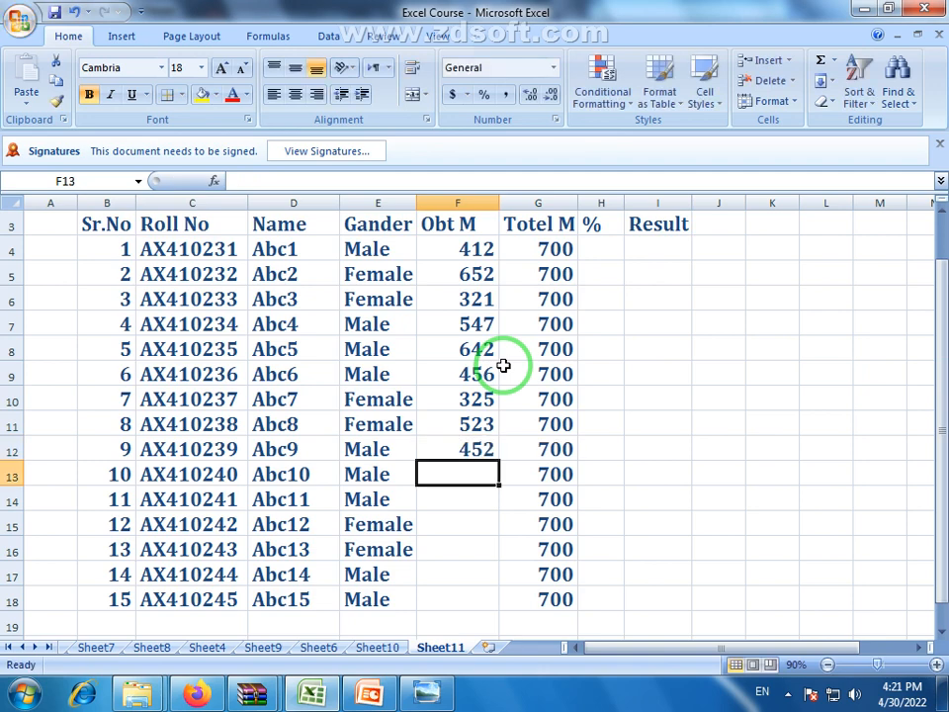
pyautogui.write('426')
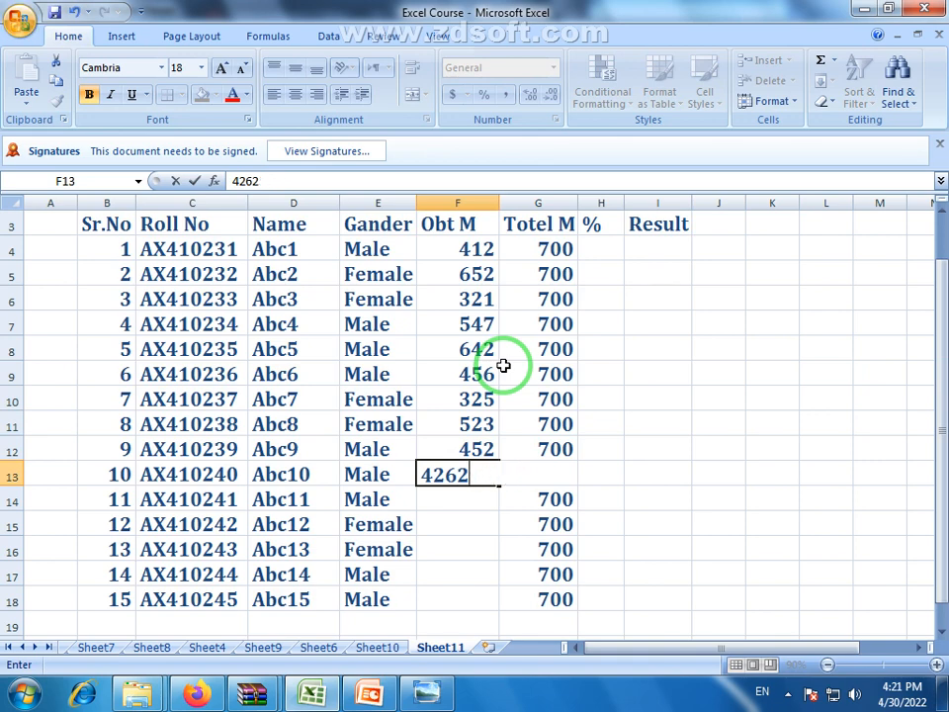
pyautogui.press('Return')
# Enter the obtained marks 145, 254, 365, 452 and 365 in cells F14 to F18.
pyautogui.write('14')
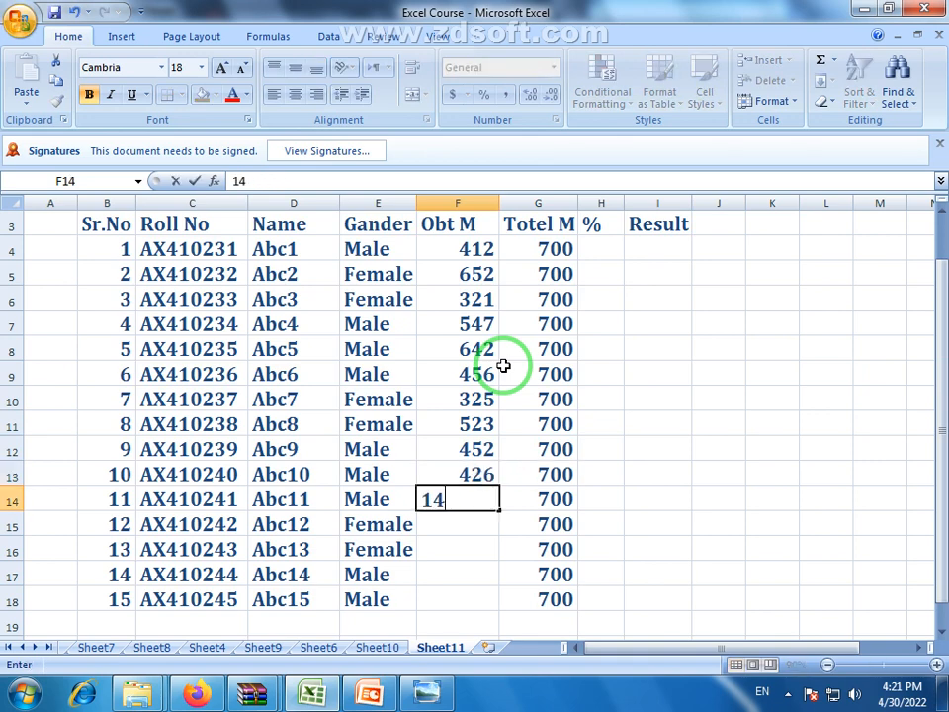
pyautogui.write('5')
pyautogui.press('Return')
pyautogui.write('254')
pyautogui.press('Return')
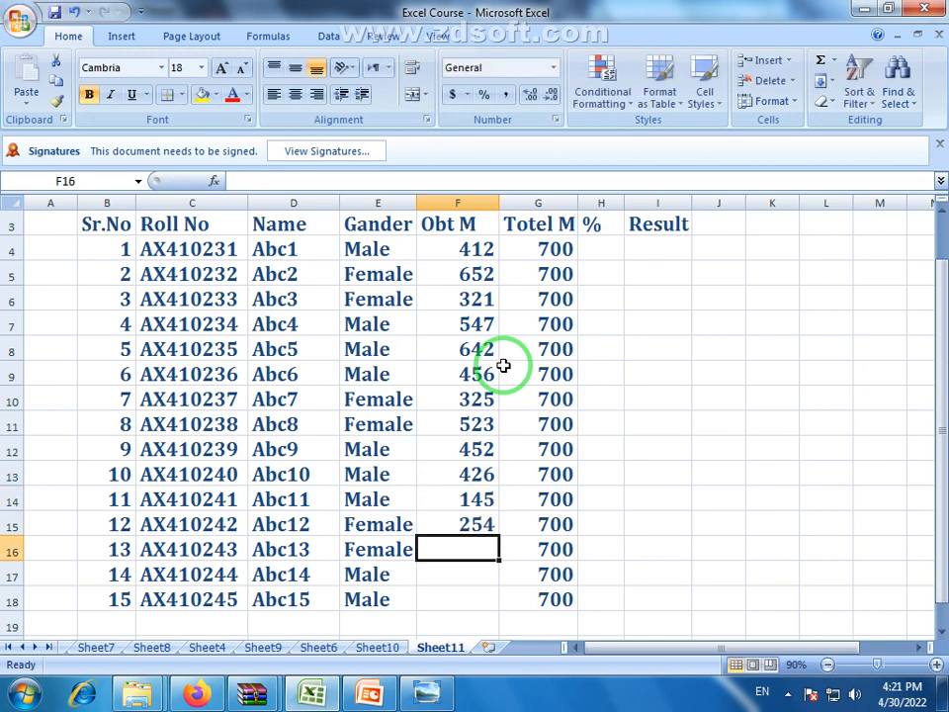
pyautogui.write('365')
pyautogui.press('Return')
pyautogui.write('452')
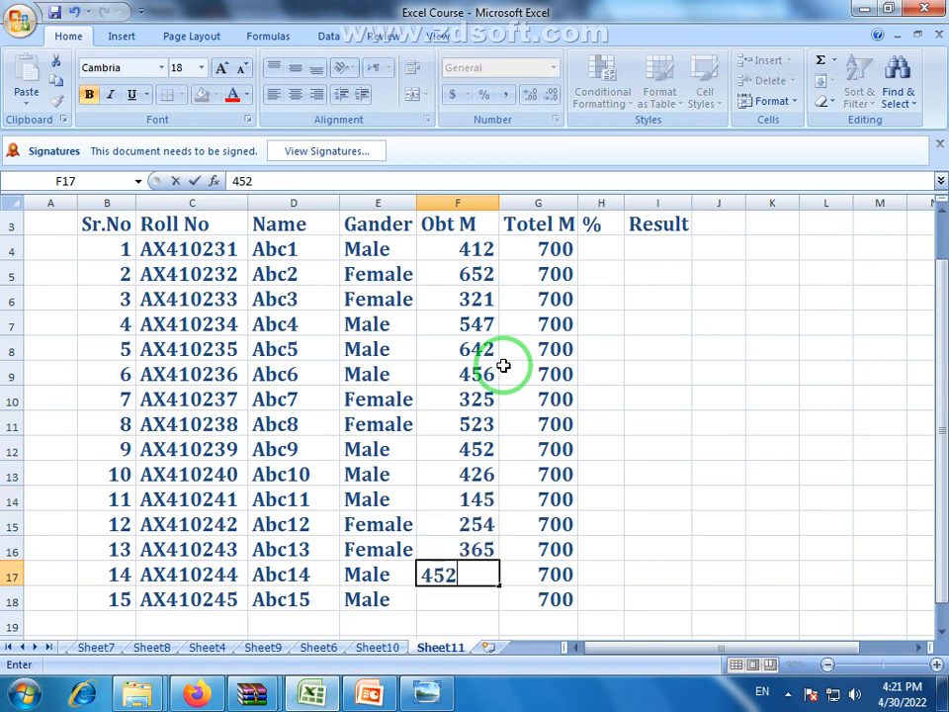
pyautogui.press('Return')
pyautogui.write('3')
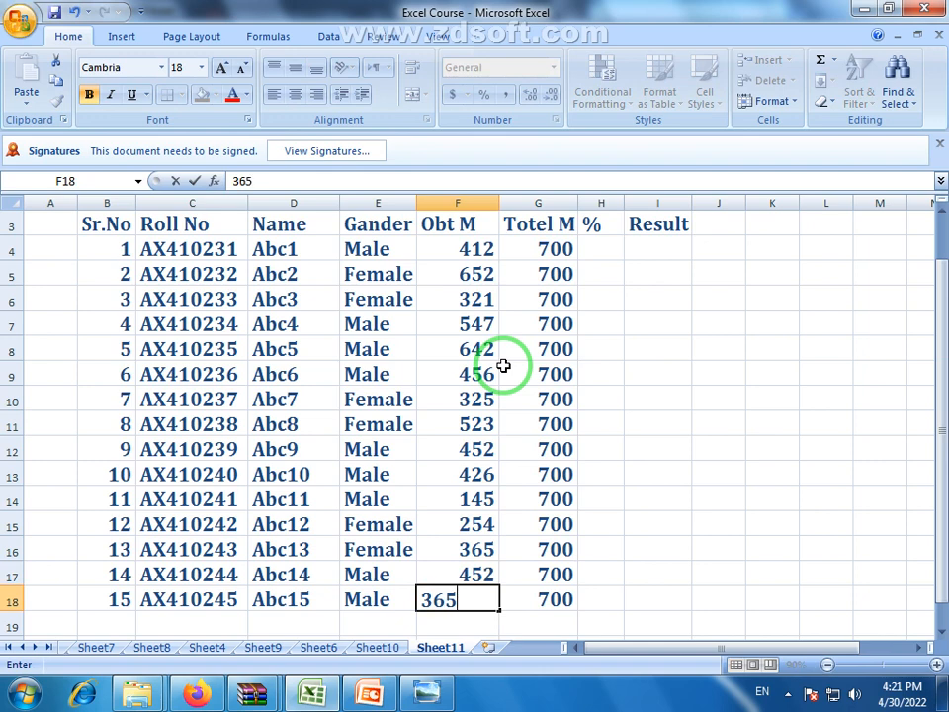
pyautogui.write('65')
pyautogui.click(627, 419)
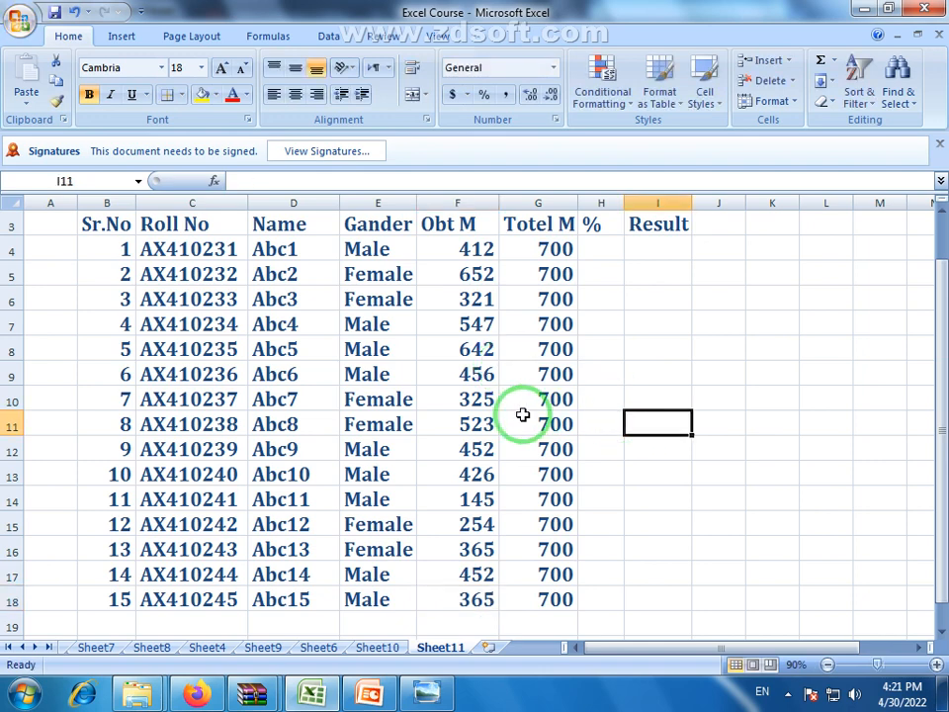
# Widen the % column and centre its heading in cell H3.
pyautogui.scroll(1, 525, 417)
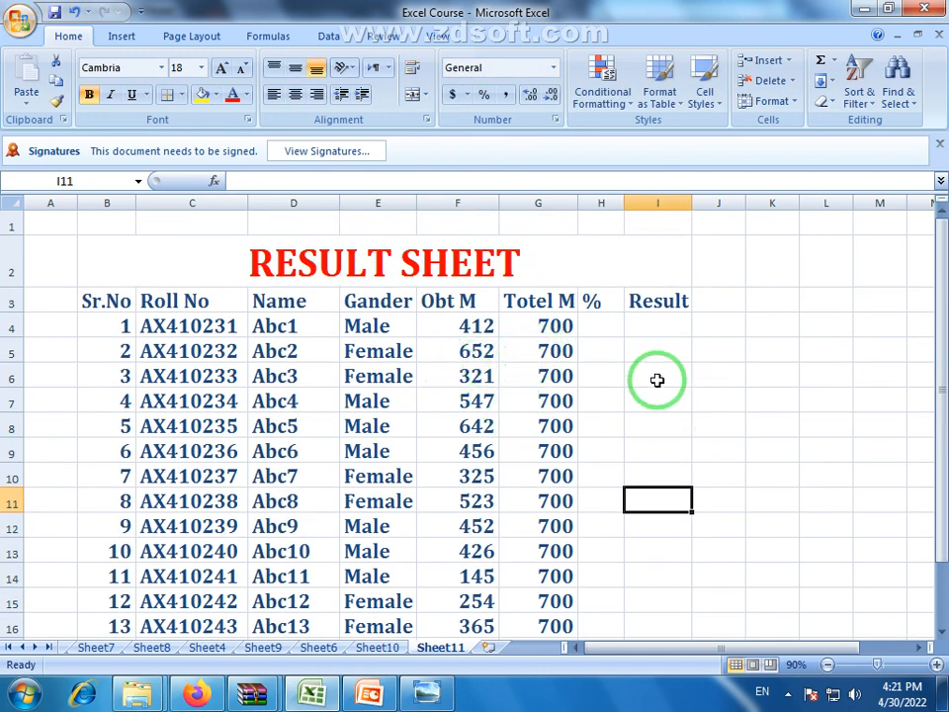
pyautogui.moveTo(624, 205); pyautogui.dragTo(649, 205)
pyautogui.click(634, 300)
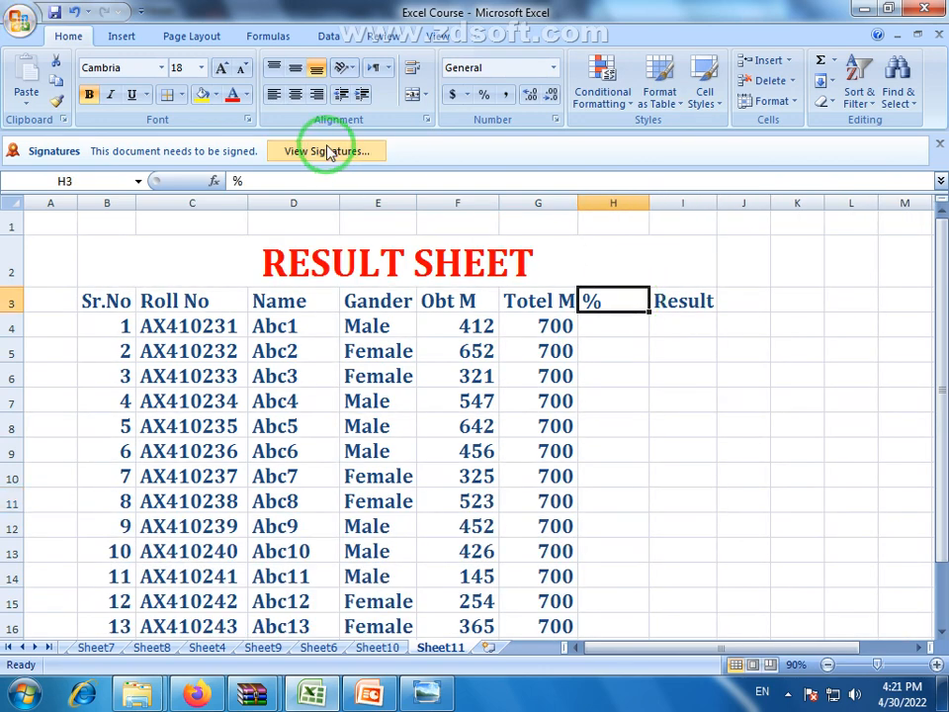
pyautogui.click(294, 93)
# Set the font colour of the whole heading row 3 to the recently used dark green.
pyautogui.click(8, 304)
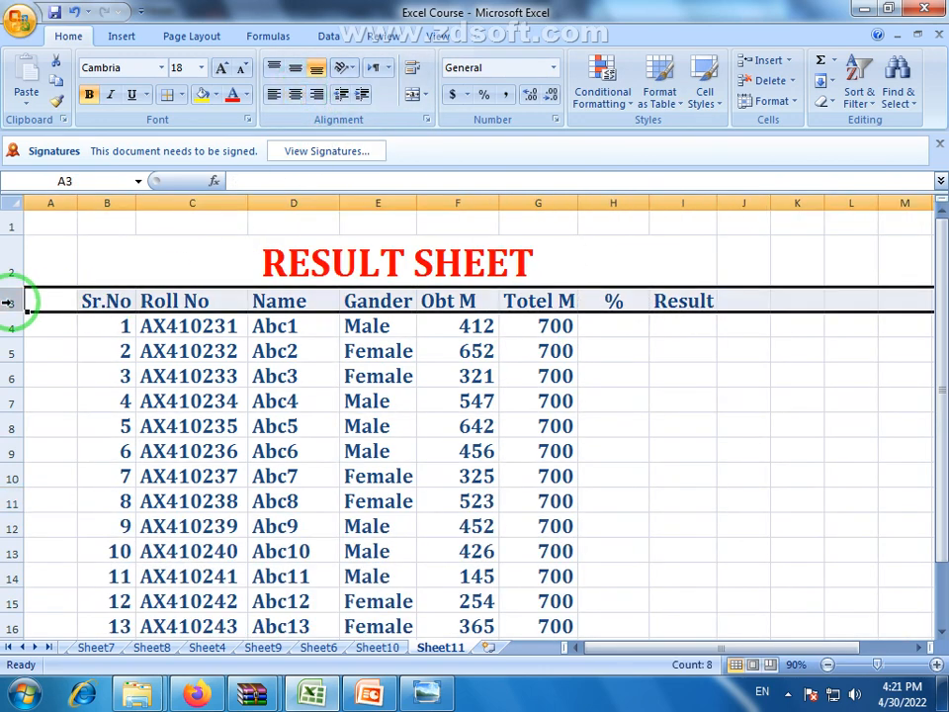
pyautogui.click(233, 94)
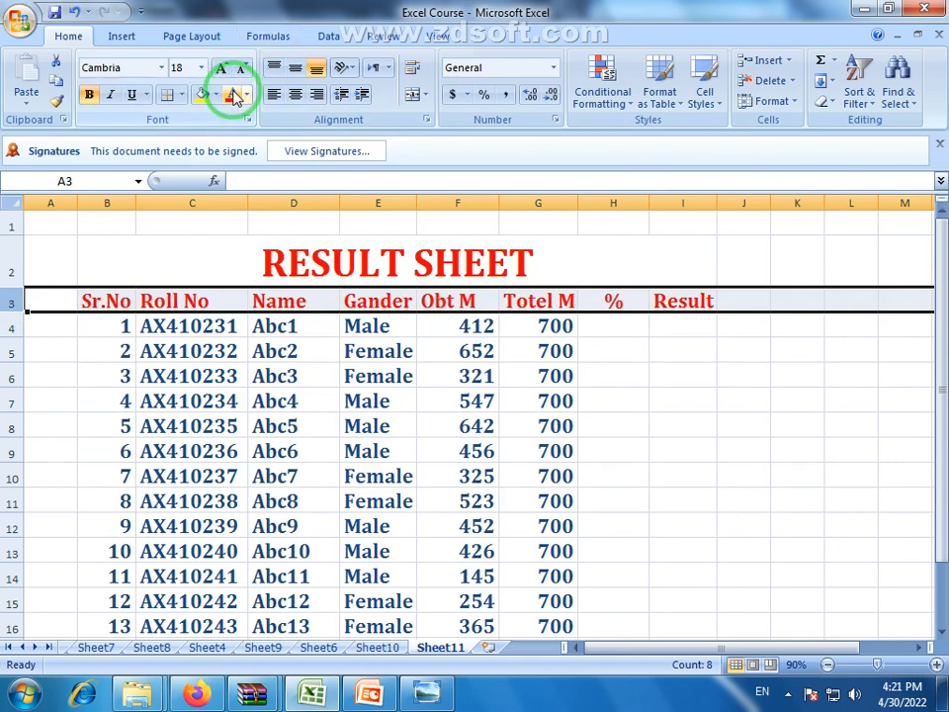
pyautogui.click(248, 119)
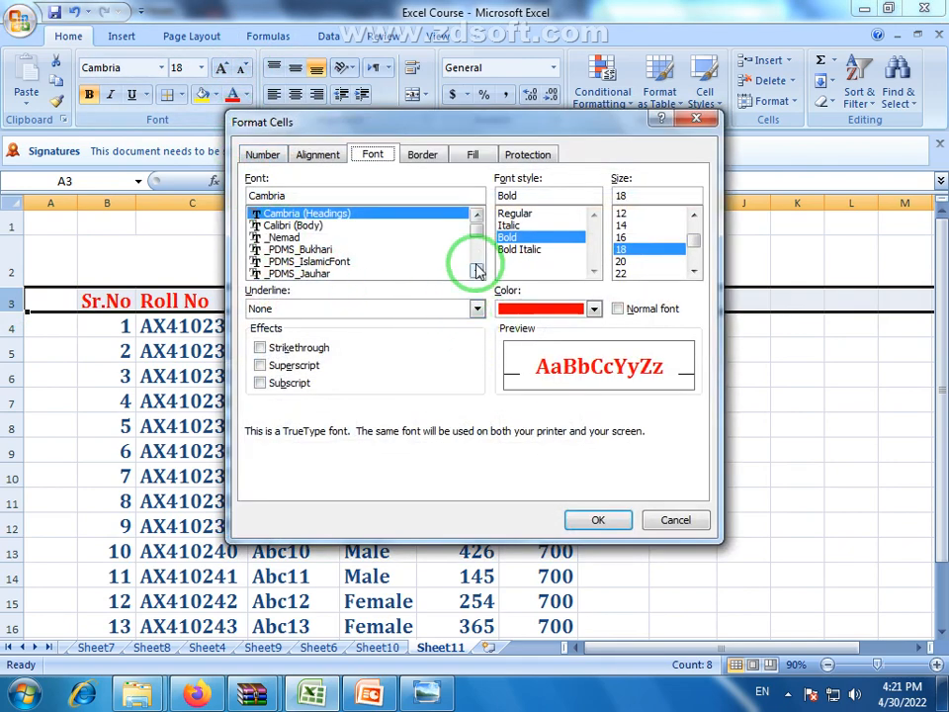
pyautogui.click(677, 518)
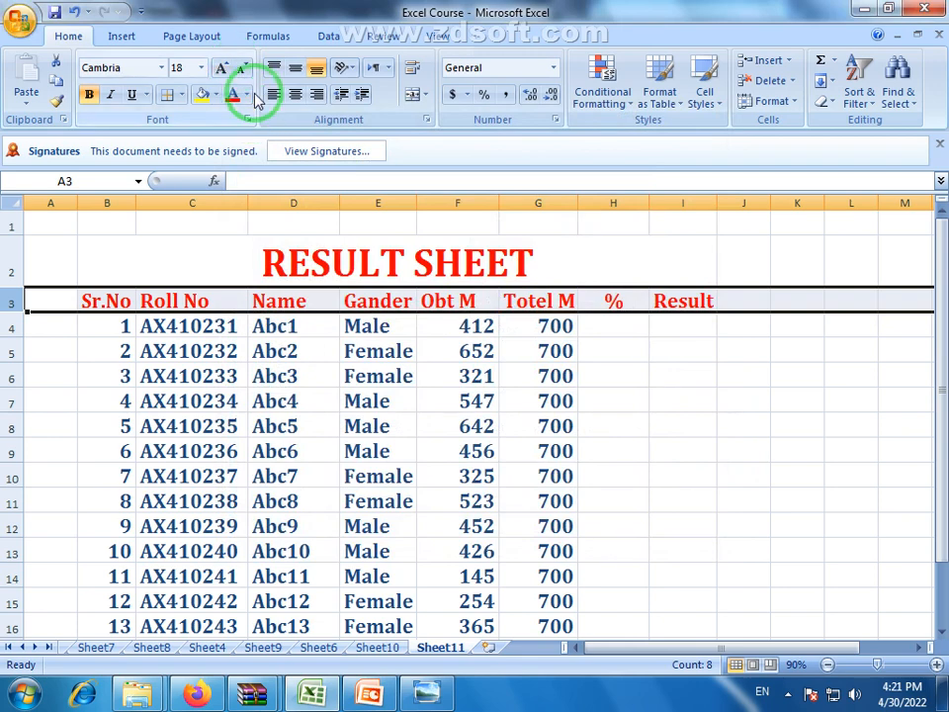
pyautogui.click(246, 95)
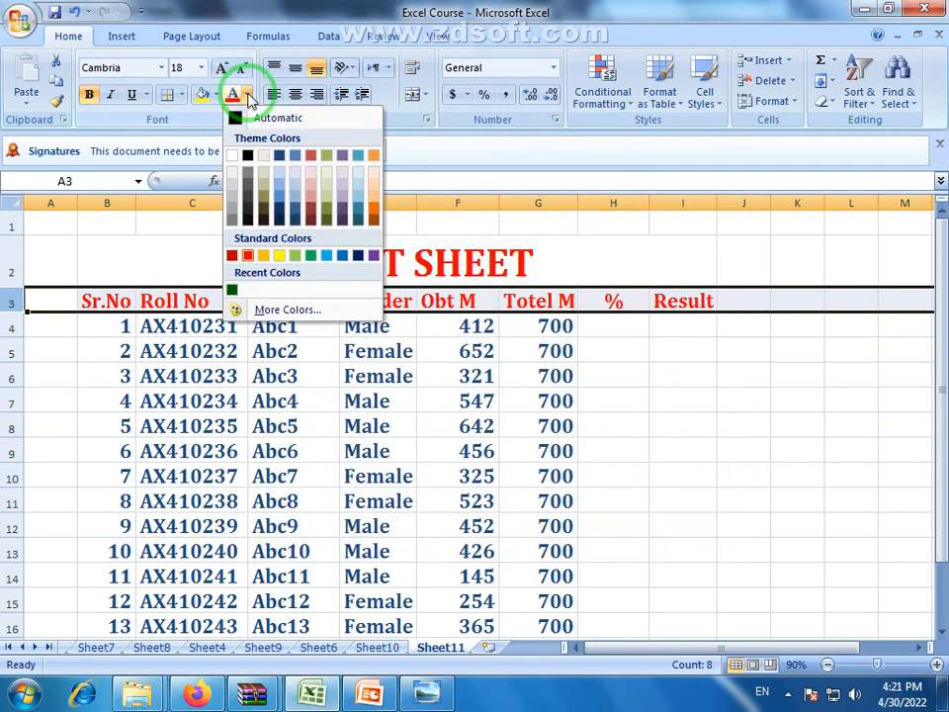
pyautogui.click(233, 290)
pyautogui.click(611, 451)
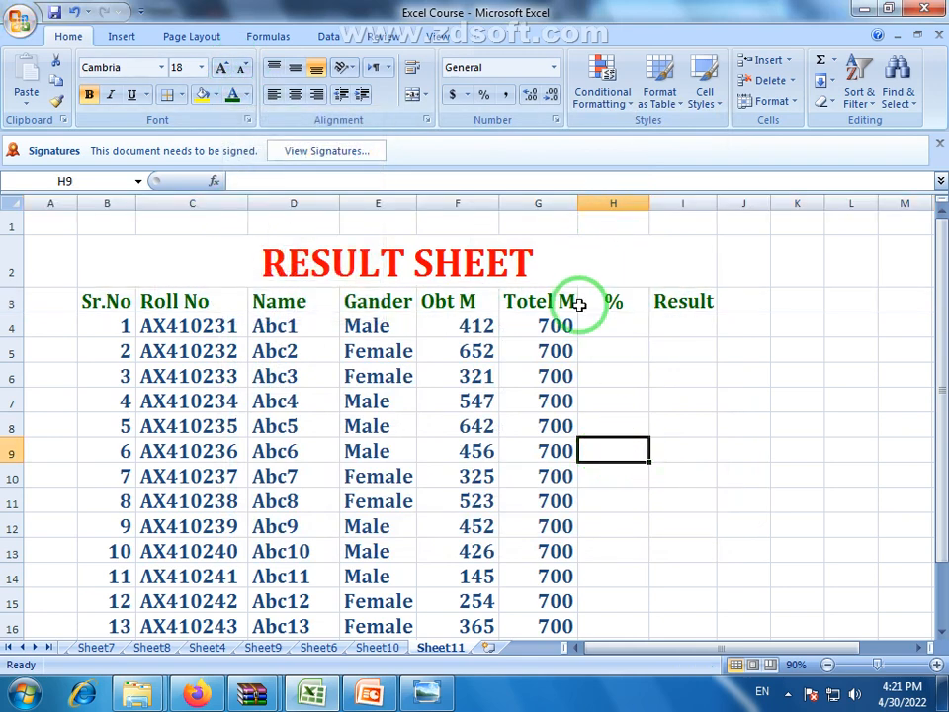
# Centre the contents of the Sr.No column and of the Obt M and Totel M columns.
pyautogui.click(95, 302)
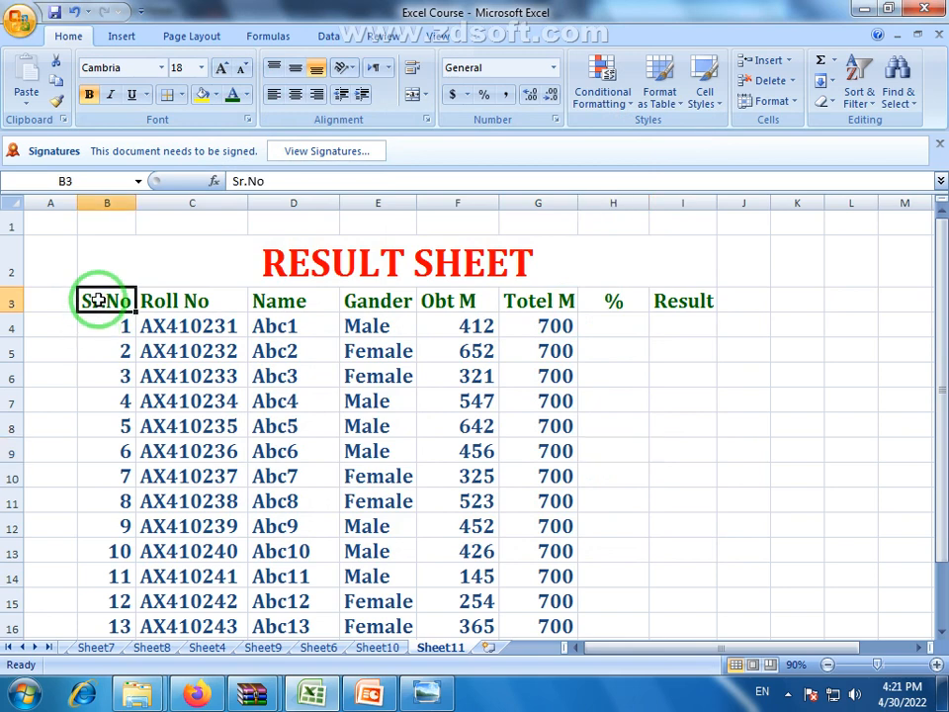
pyautogui.click(94, 203)
pyautogui.click(294, 96)
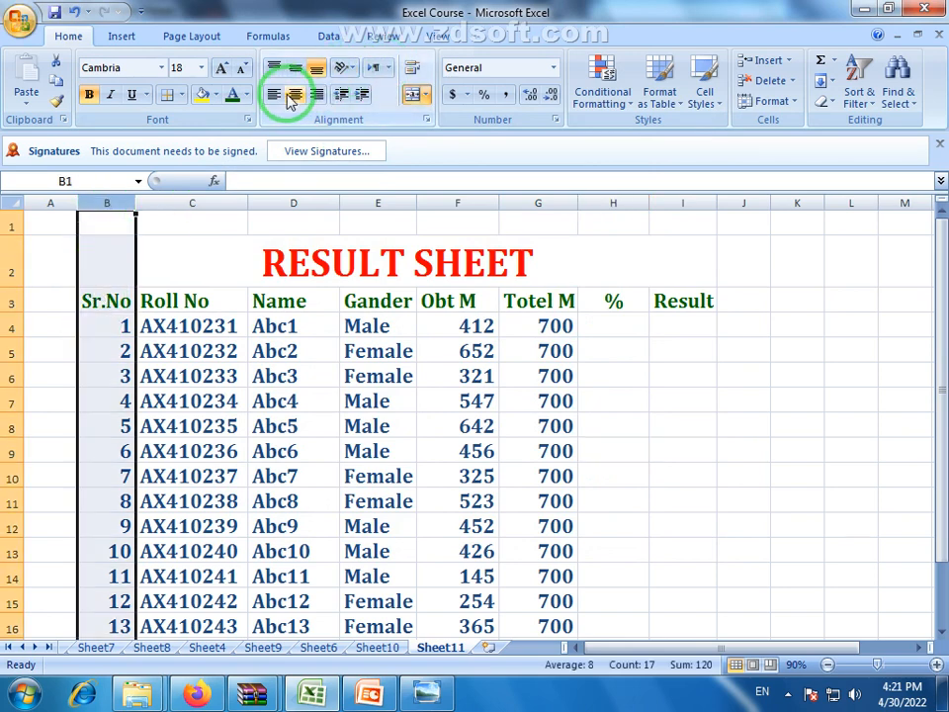
pyautogui.click(385, 423)
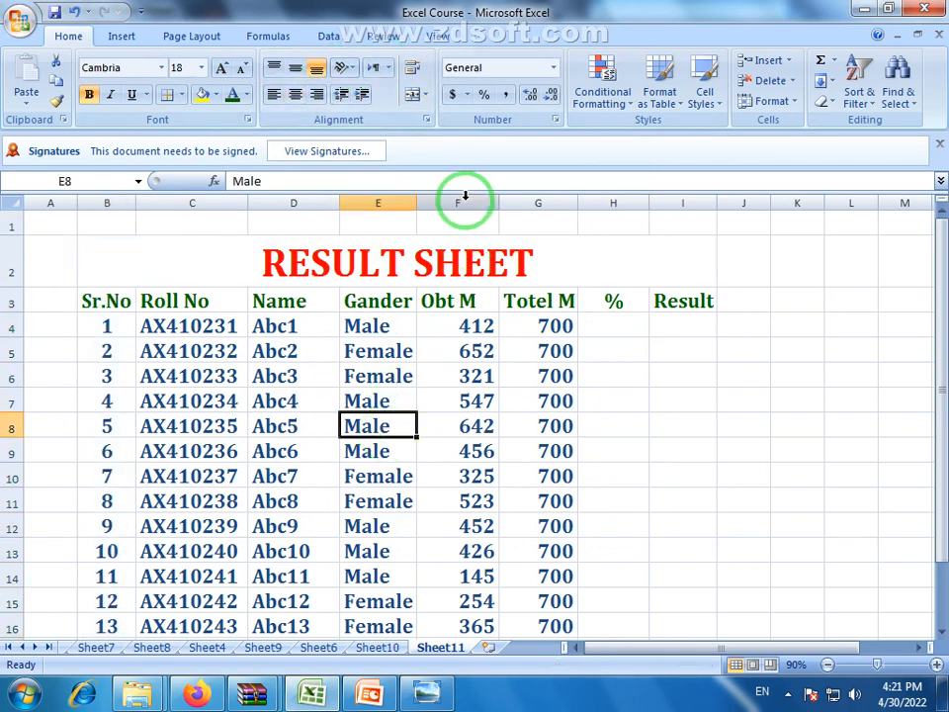
pyautogui.moveTo(462, 203); pyautogui.dragTo(525, 202)
pyautogui.click(303, 93)
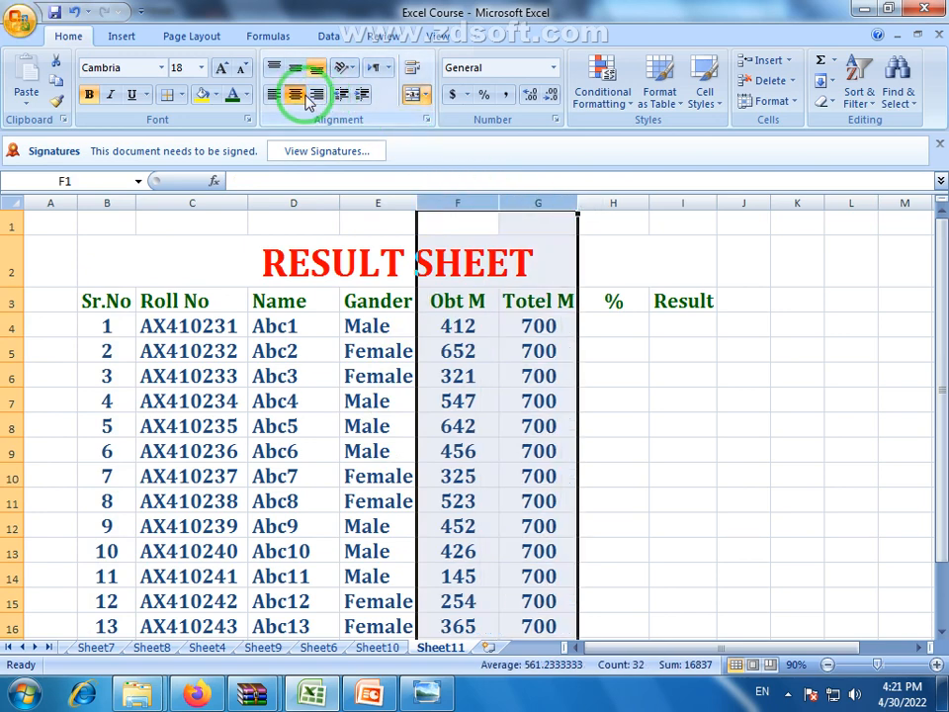
pyautogui.click(604, 433)
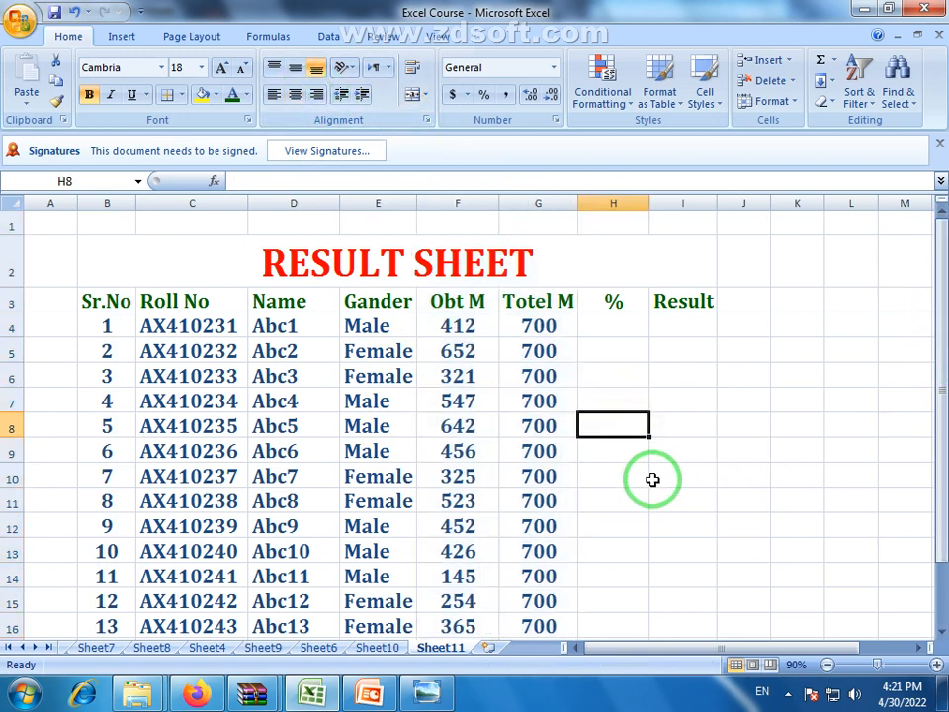
pyautogui.scroll(-1, 368, 400)
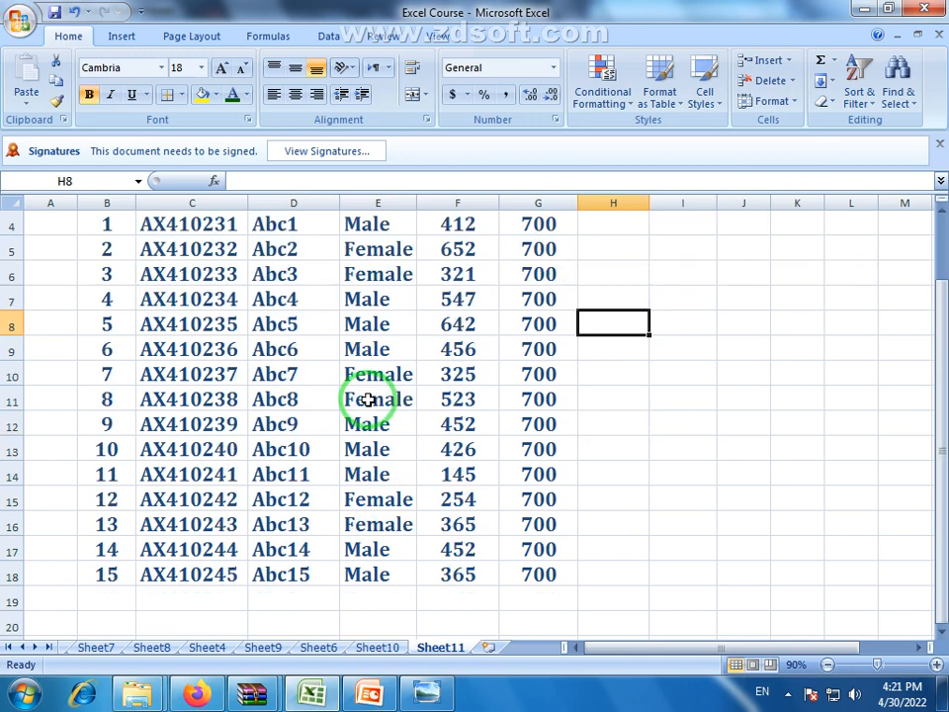
pyautogui.scroll(1, 368, 400)
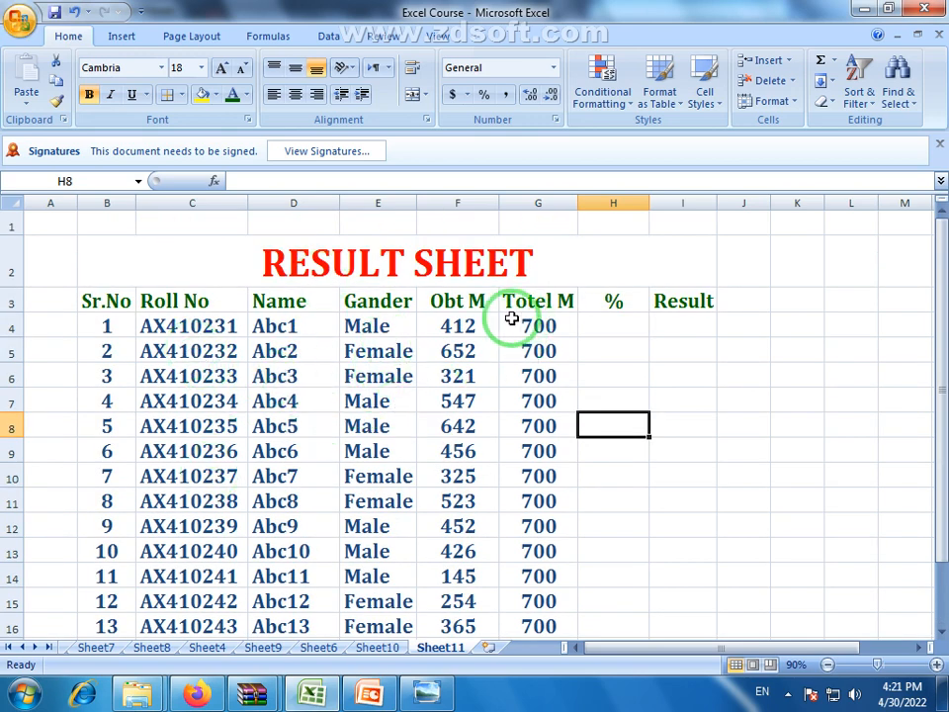
# Widen the % column and the Result column slightly.
pyautogui.click(633, 326)
pyautogui.moveTo(648, 202)
pyautogui.mouseDown()
pyautogui.moveTo(667, 201)
pyautogui.moveTo(653, 200)
pyautogui.mouseUp()
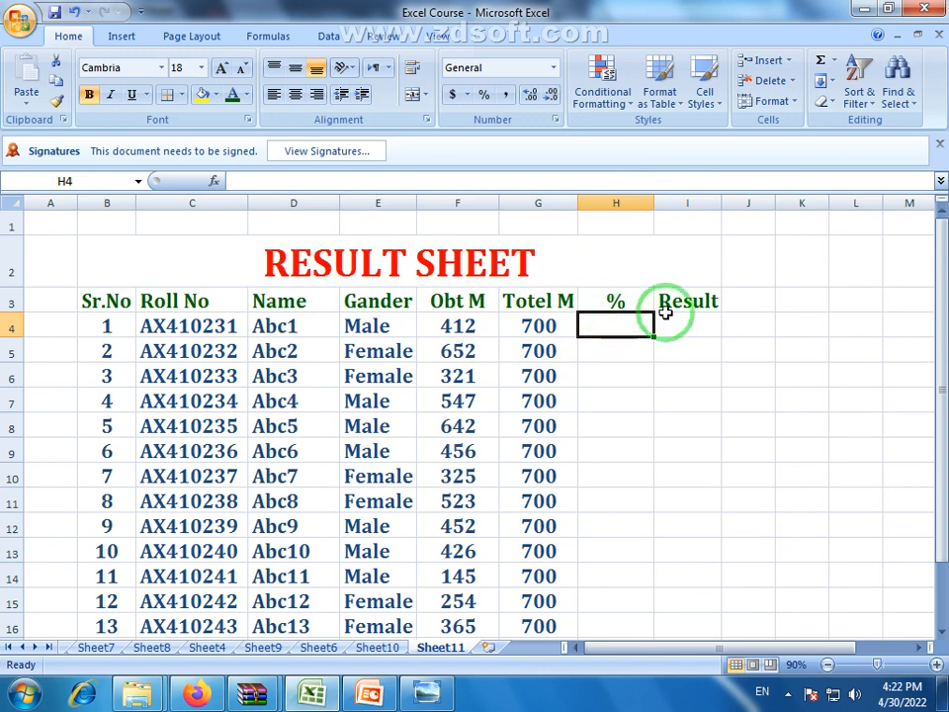
pyautogui.moveTo(719, 202); pyautogui.dragTo(724, 204)
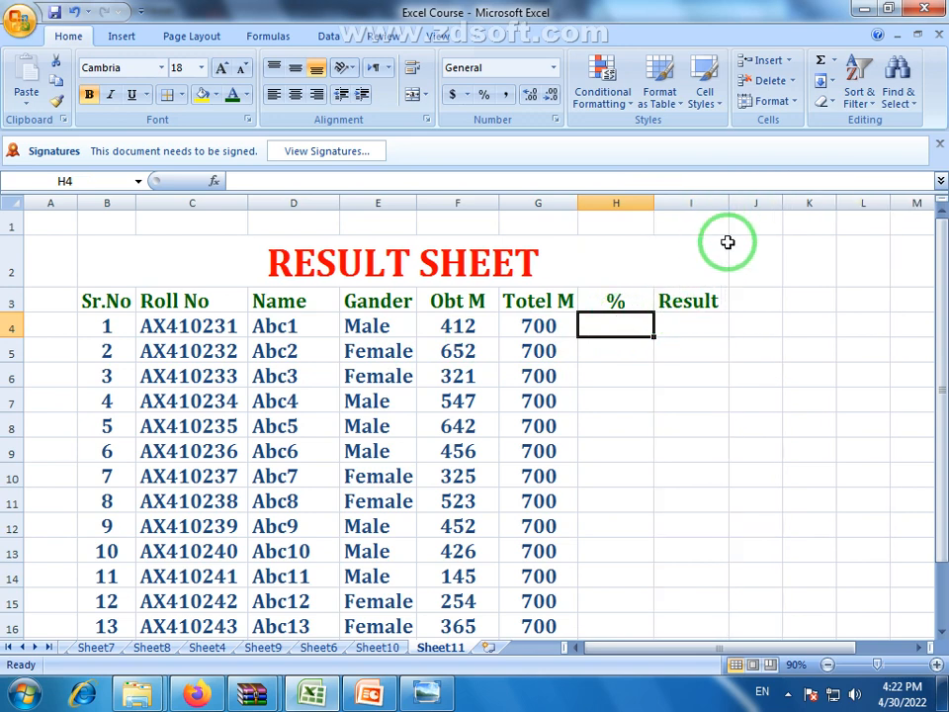
pyautogui.click(619, 341)
pyautogui.click(617, 318)
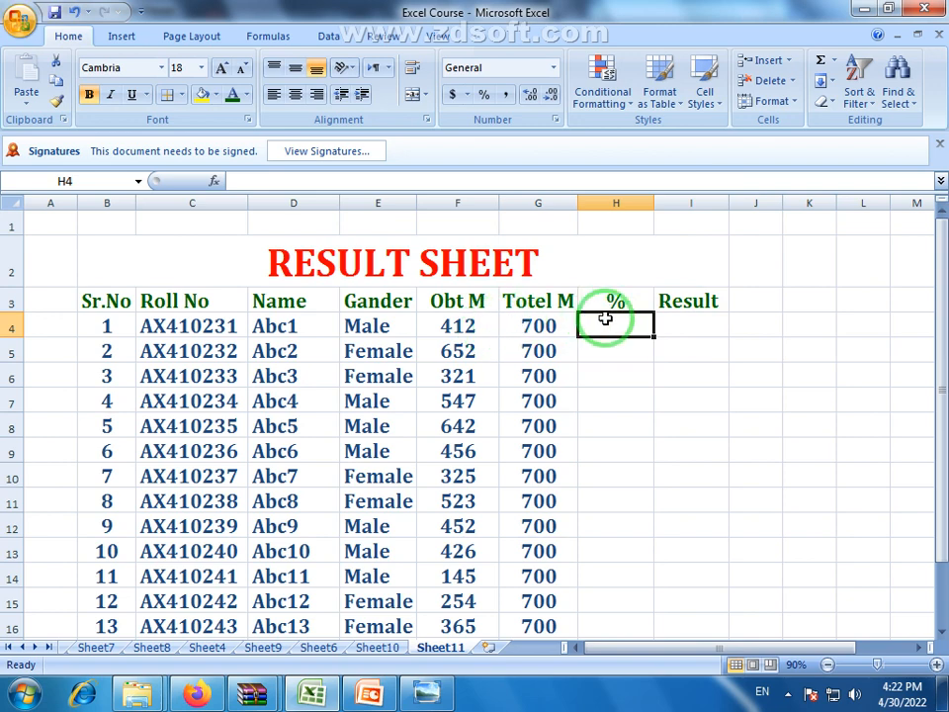
pyautogui.click(689, 301)
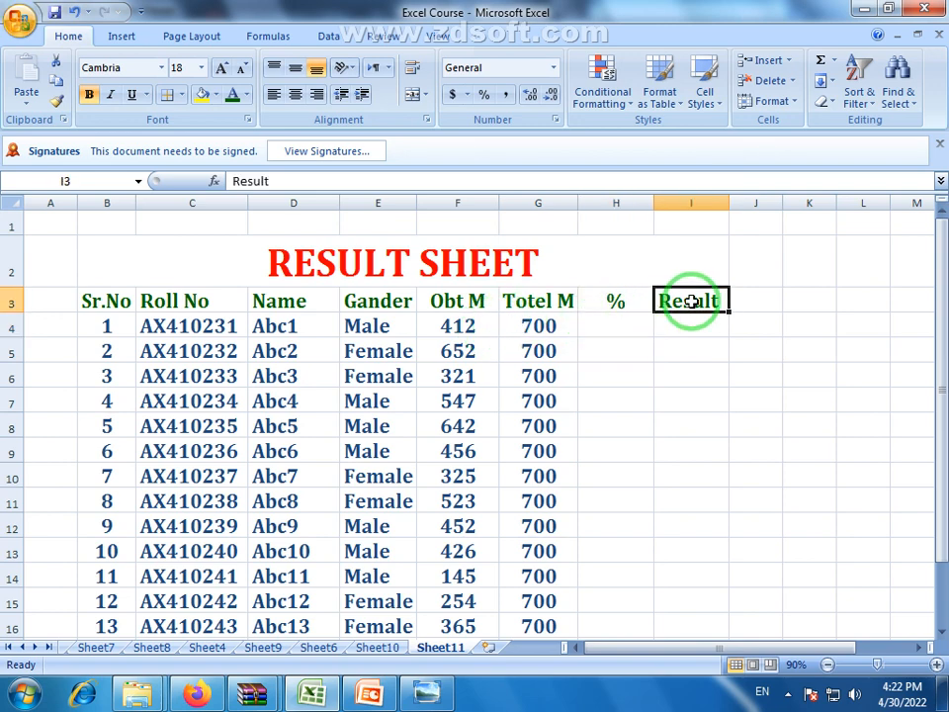
pyautogui.click(638, 317)
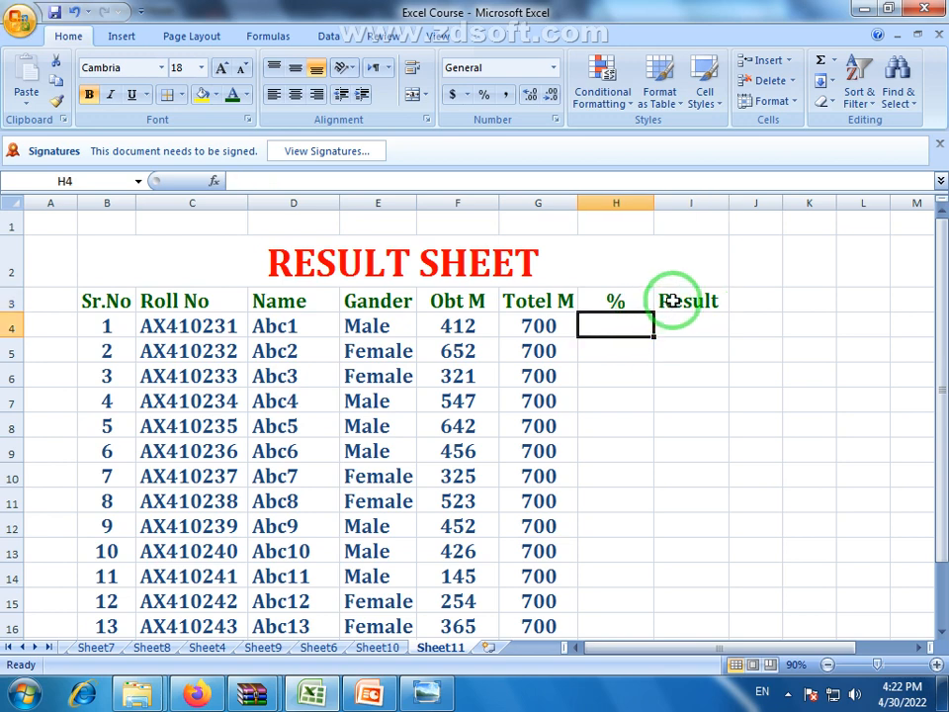
pyautogui.click(673, 303)
pyautogui.click(630, 329)
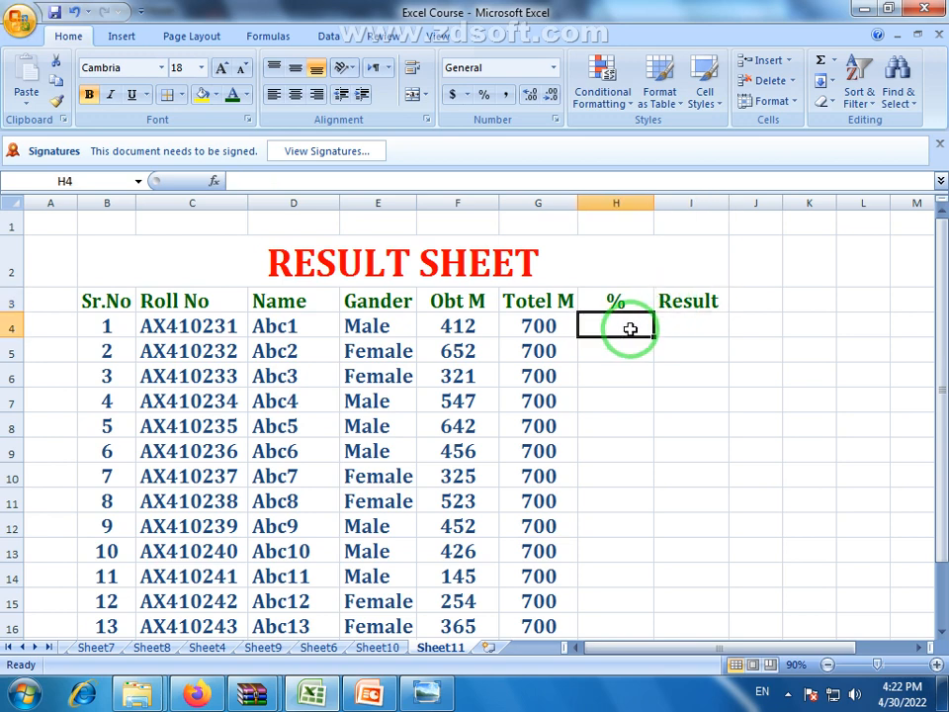
pyautogui.click(704, 297)
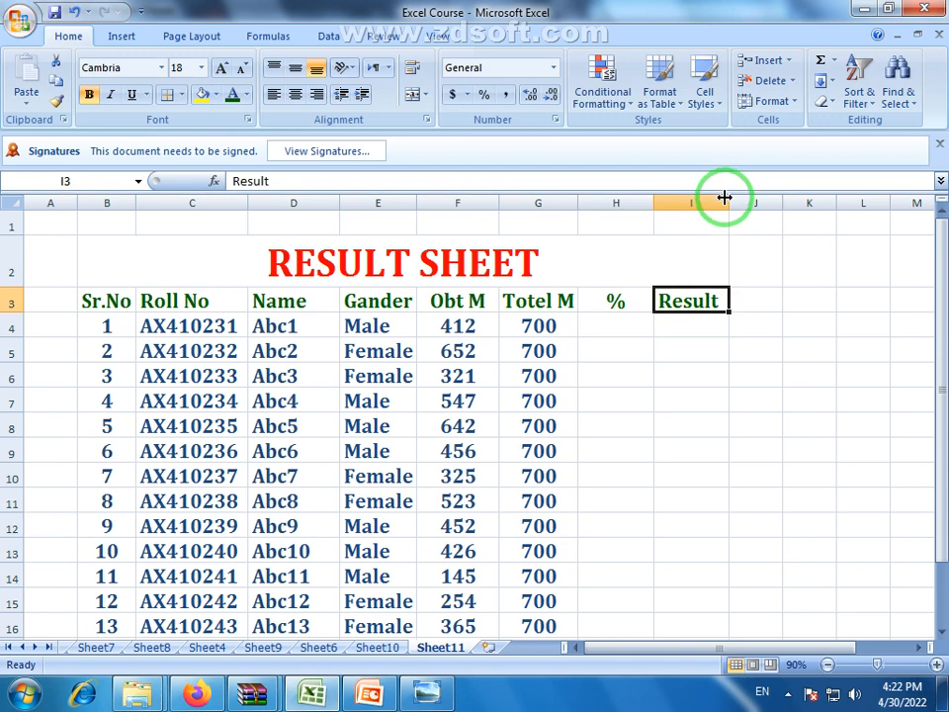
# Widen the Result column a little more in two small adjustments.
pyautogui.moveTo(727, 197); pyautogui.dragTo(735, 198)
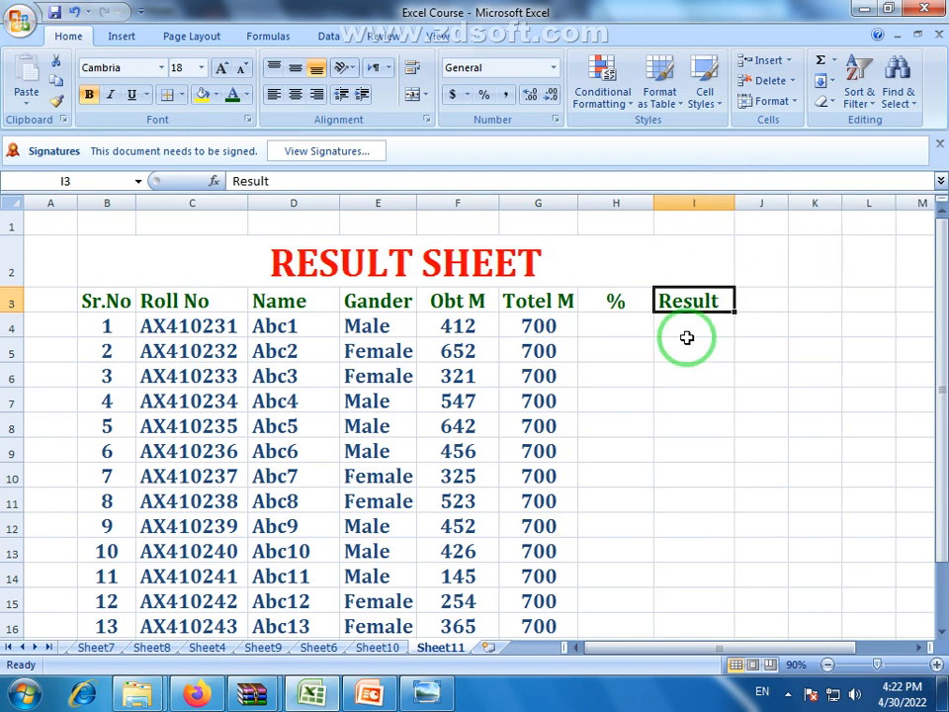
pyautogui.click(688, 332)
pyautogui.click(597, 330)
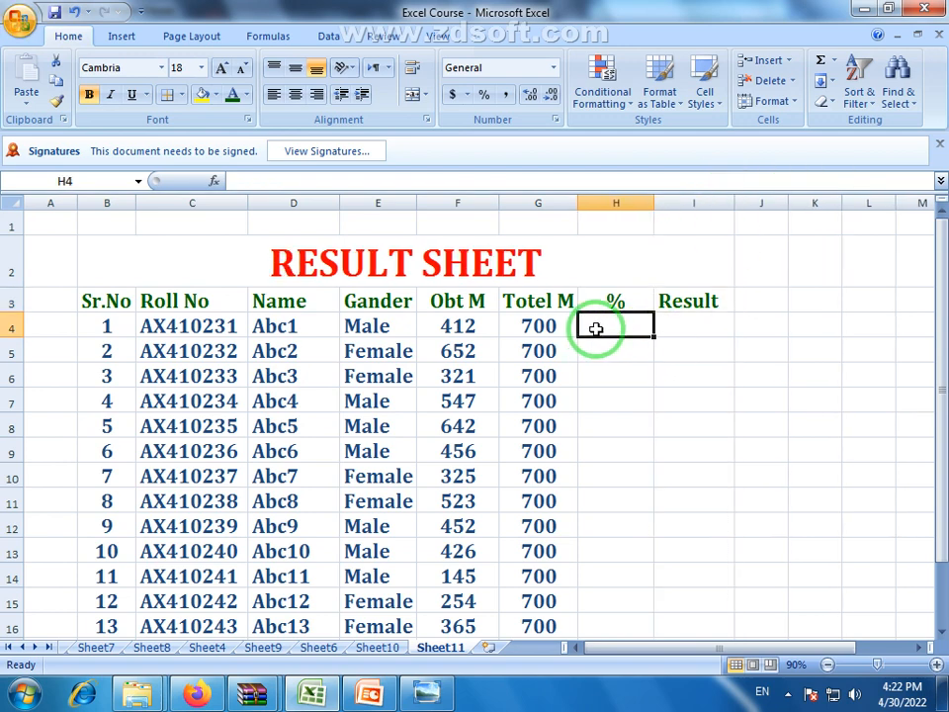
pyautogui.click(704, 325)
pyautogui.click(630, 325)
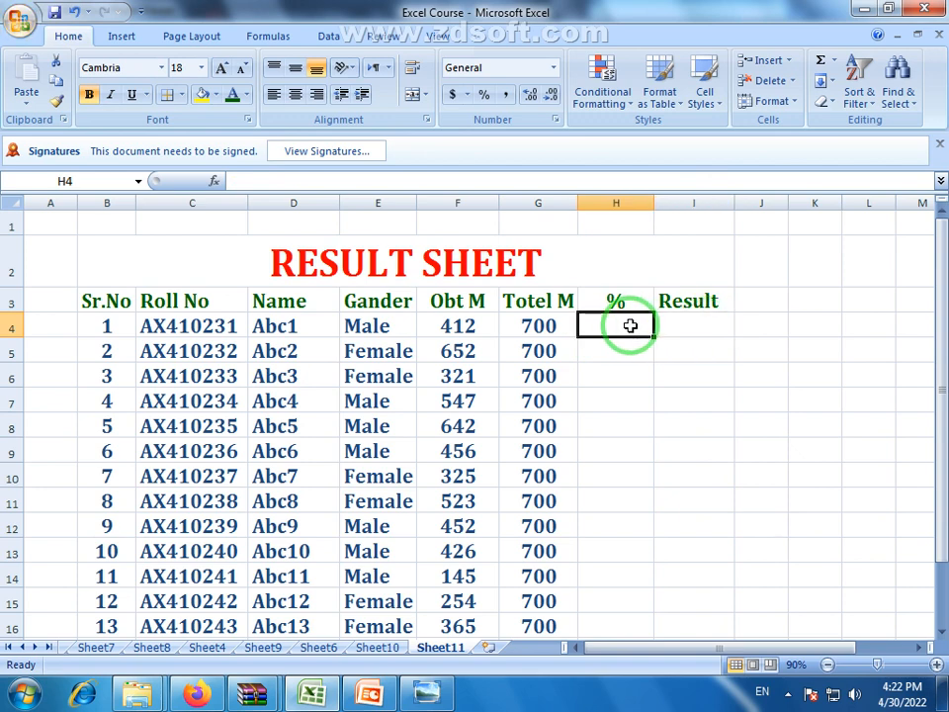
pyautogui.click(716, 325)
pyautogui.moveTo(731, 202); pyautogui.dragTo(737, 202)
pyautogui.click(630, 322)
pyautogui.click(627, 343)
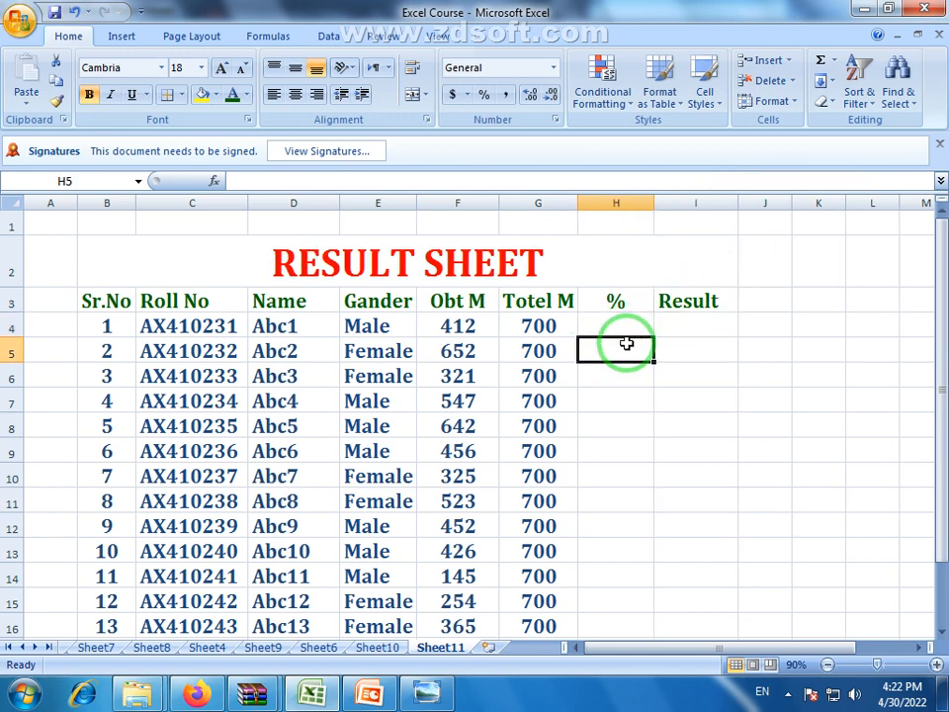
pyautogui.click(627, 327)
pyautogui.click(684, 323)
pyautogui.click(697, 345)
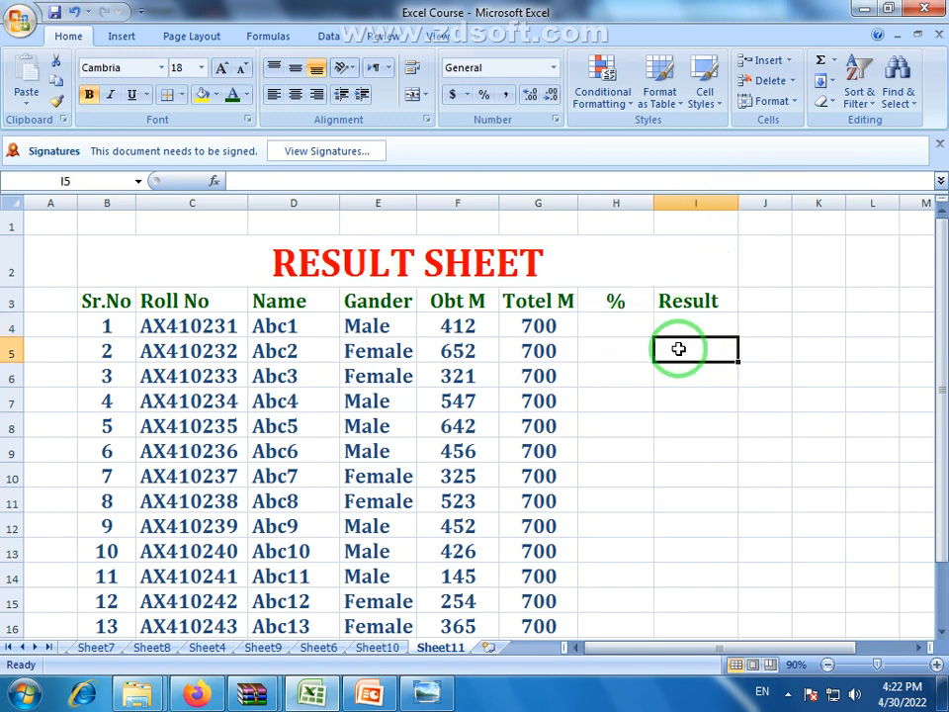
pyautogui.click(627, 324)
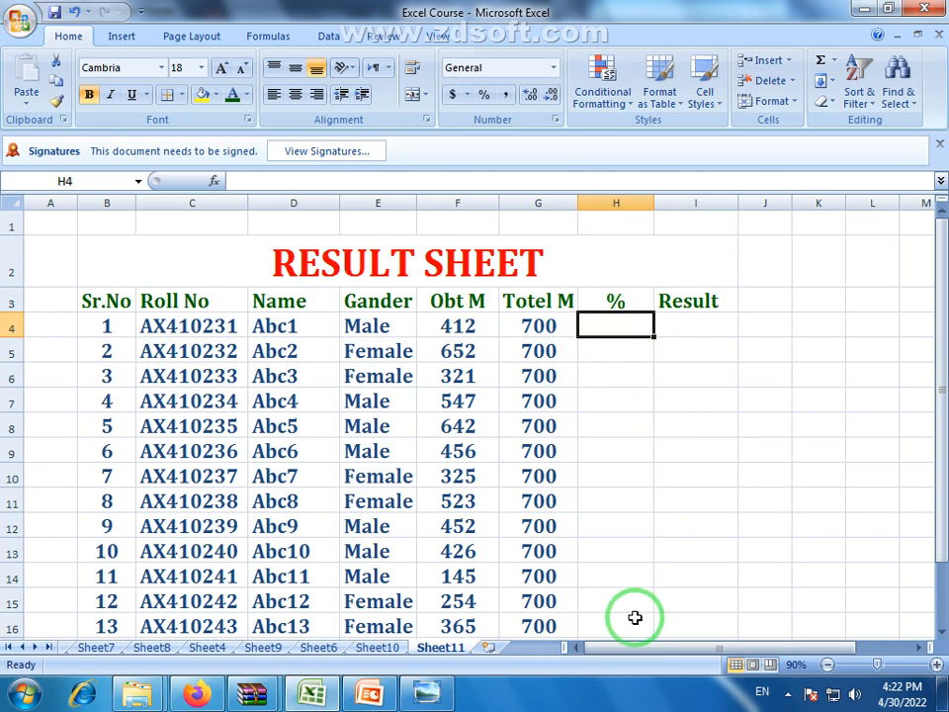
pyautogui.moveTo(934, 417)
pyautogui.mouseDown()
pyautogui.moveTo(934, 449)
pyautogui.moveTo(944, 415)
pyautogui.mouseUp()
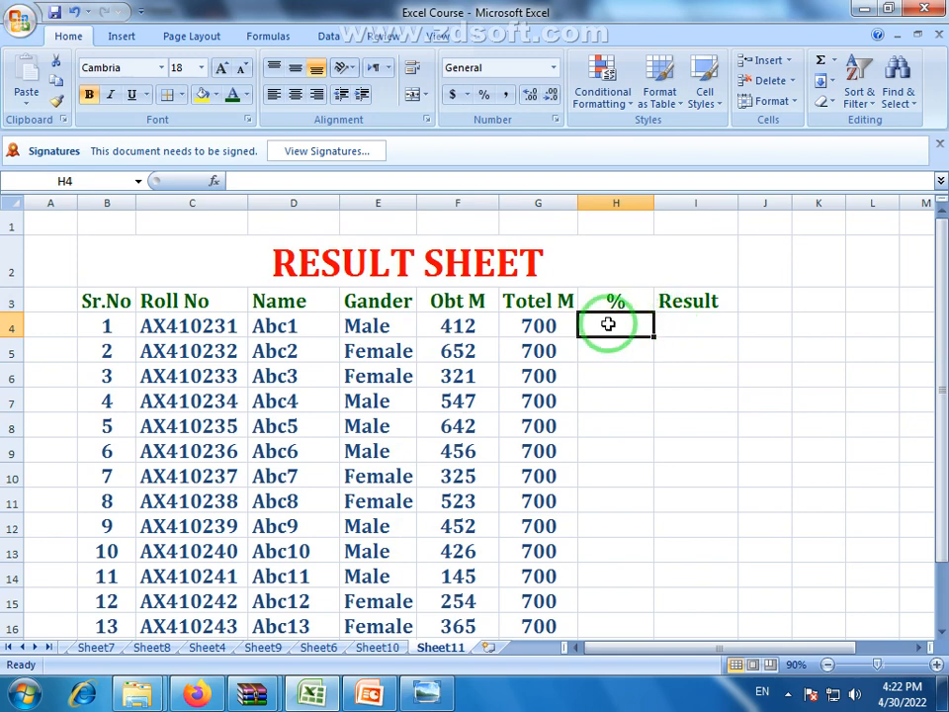
# Widen the % column to roughly one and a half times its width.
pyautogui.click(460, 331)
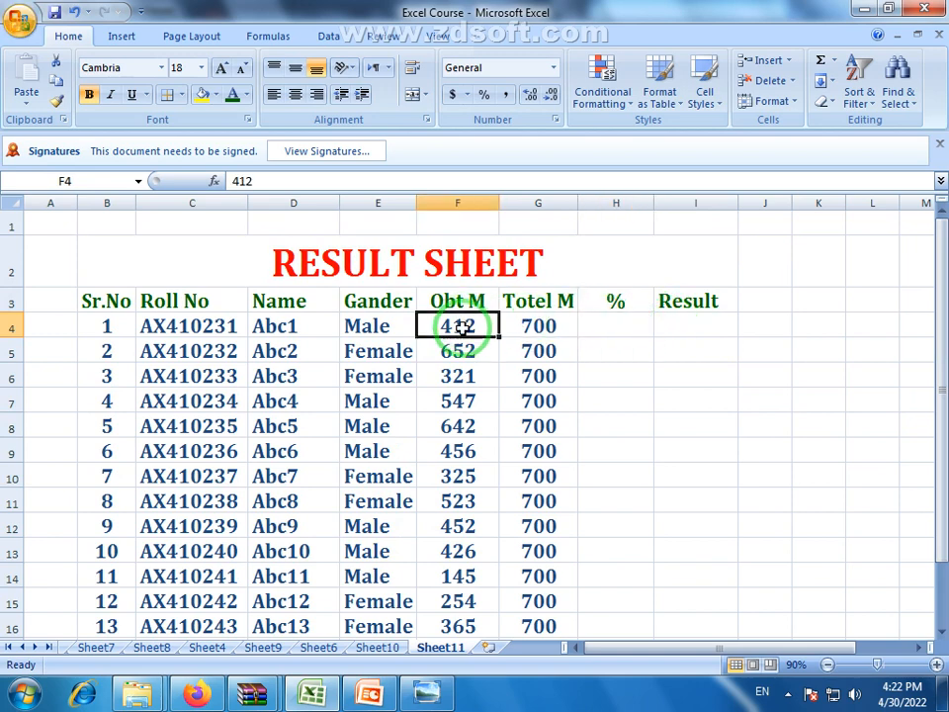
pyautogui.click(545, 326)
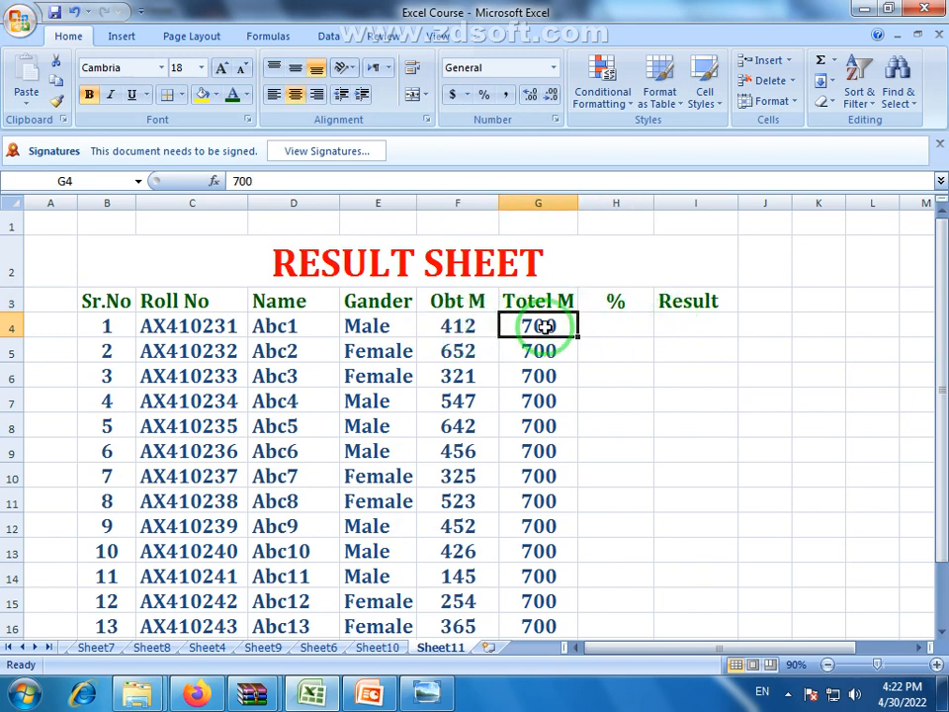
pyautogui.click(612, 327)
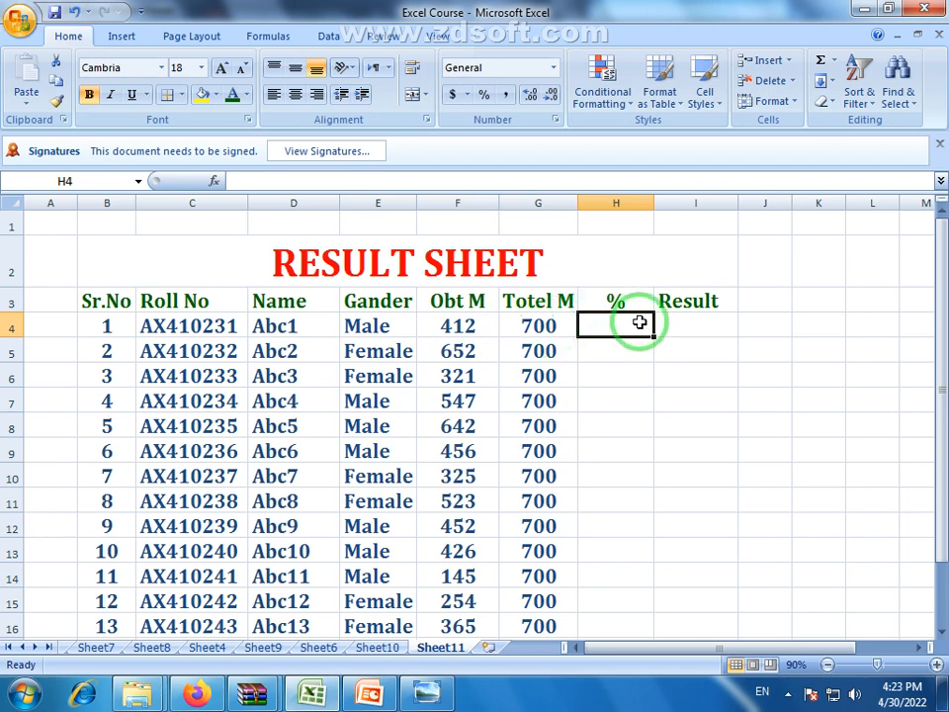
pyautogui.moveTo(654, 201); pyautogui.dragTo(700, 202)
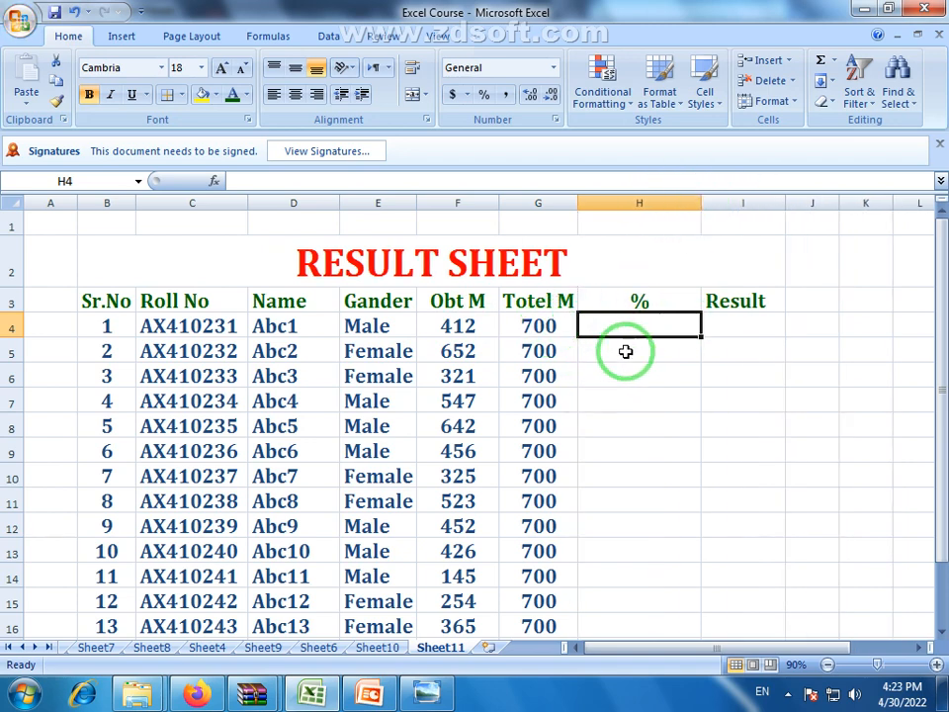
# Calculate the first student's percentage in cell H4 with the formula =F4/G4*100.
pyautogui.click(480, 328)
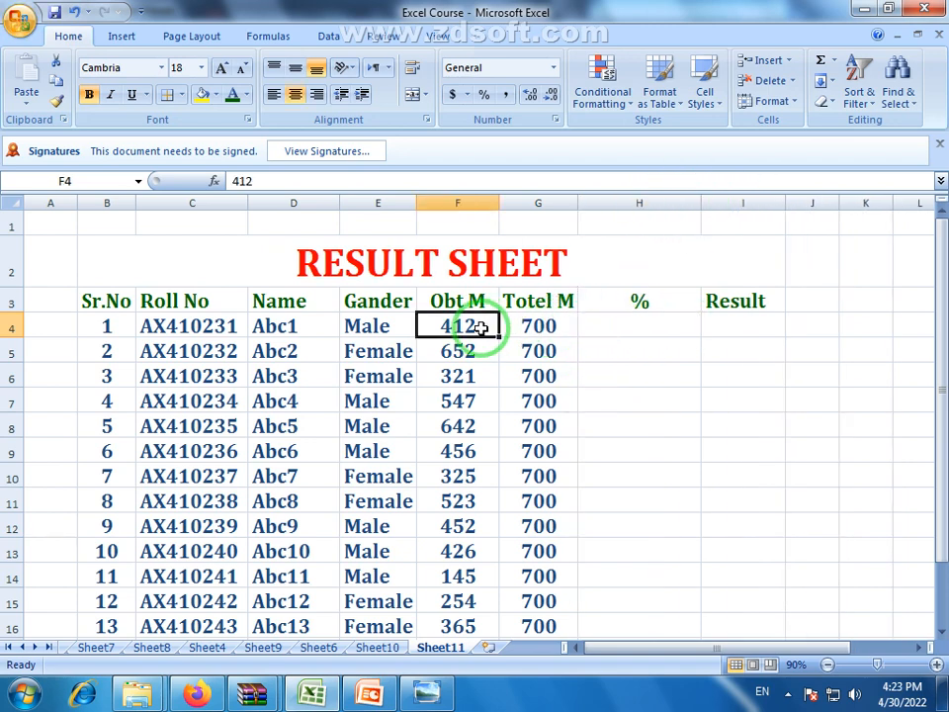
pyautogui.click(656, 320)
pyautogui.write('=')
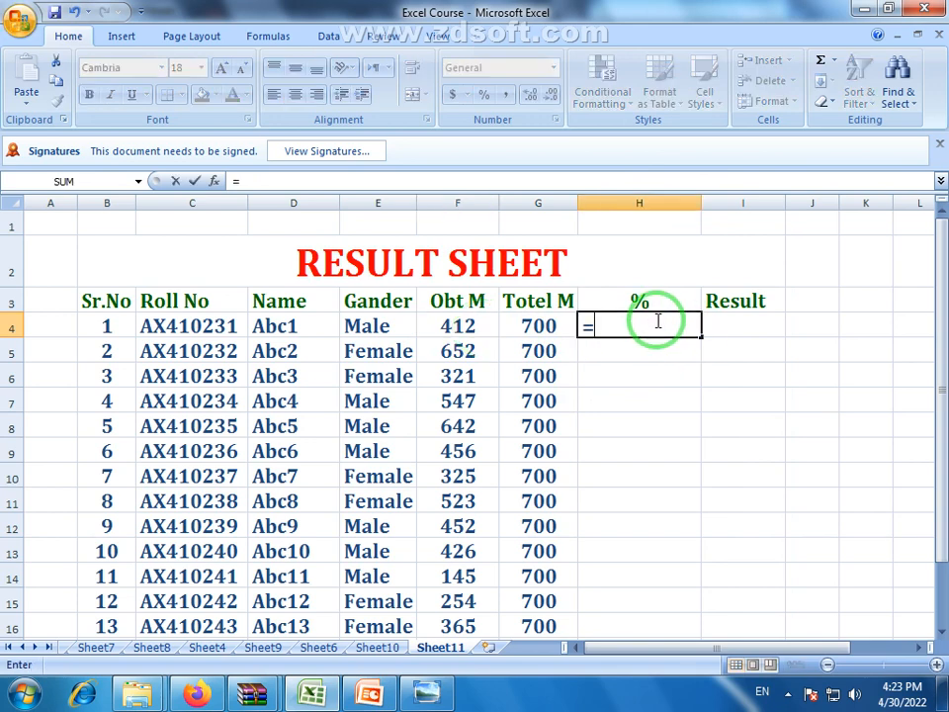
pyautogui.click(458, 324)
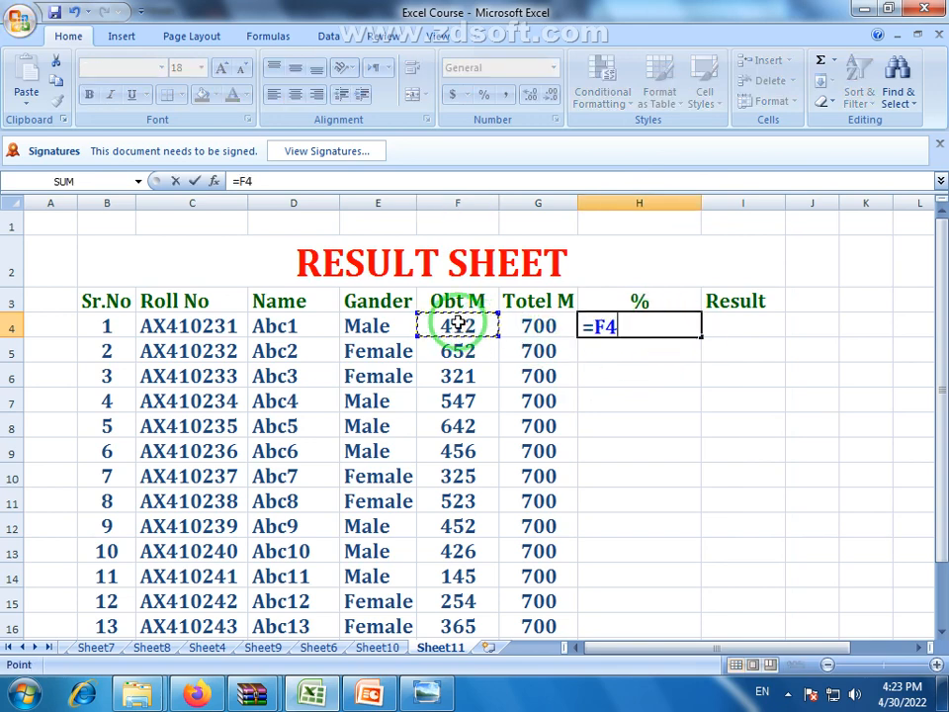
pyautogui.write('/')
pyautogui.click(530, 328)
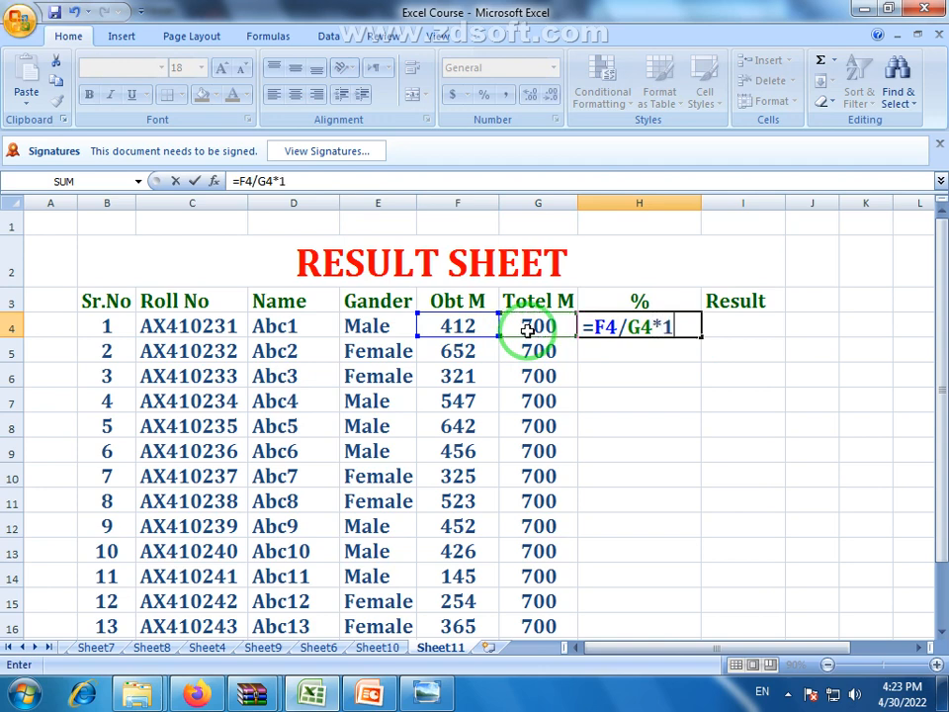
pyautogui.press('Return')
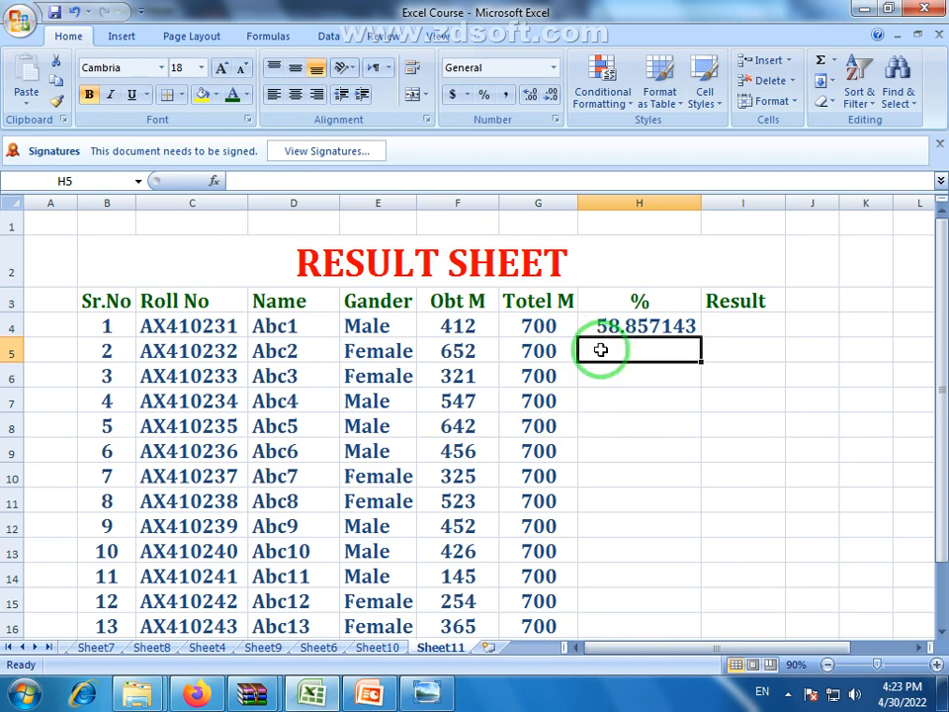
# Delete the percentage formula from cell H4.
pyautogui.click(648, 329)
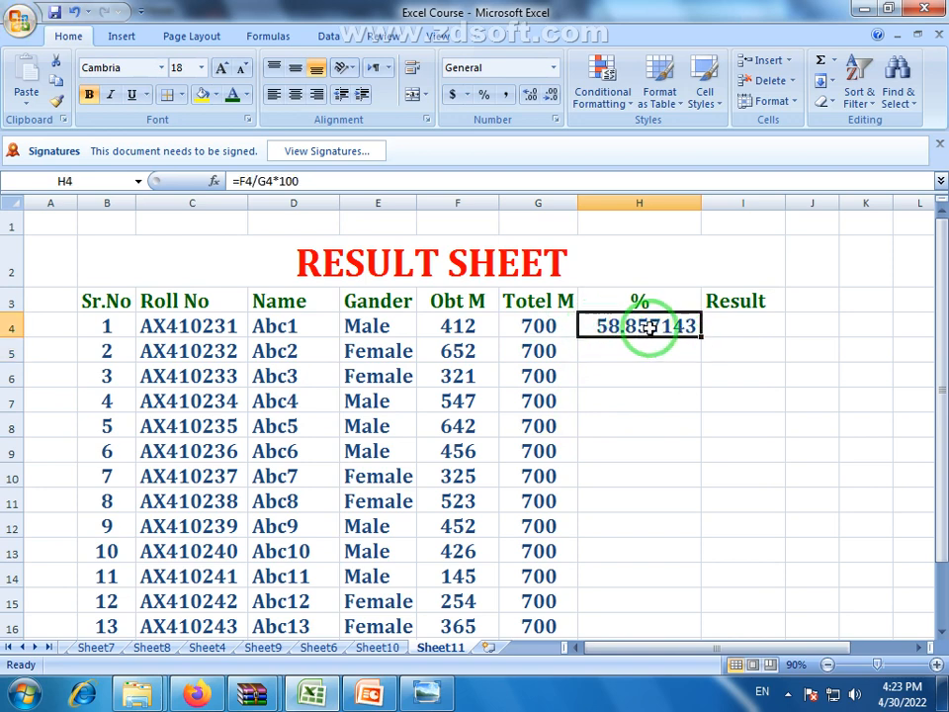
pyautogui.press('Delete')
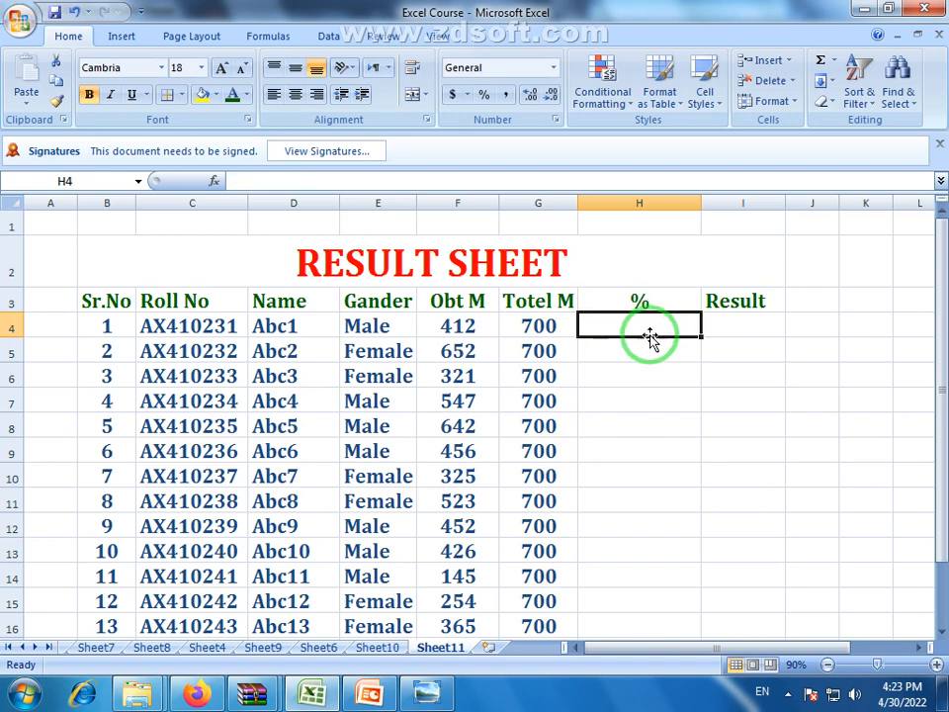
pyautogui.click(650, 344)
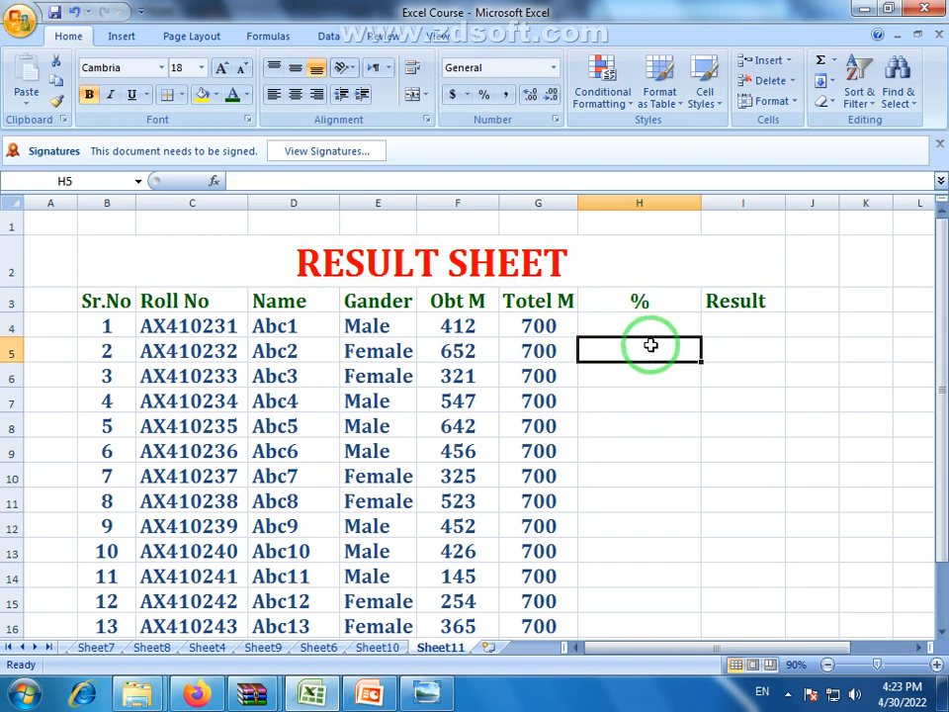
# Divide the first student's obtained marks by the total in cell H4 with =F4/G4 and apply the percent style.
pyautogui.click(636, 326)
pyautogui.write('=')
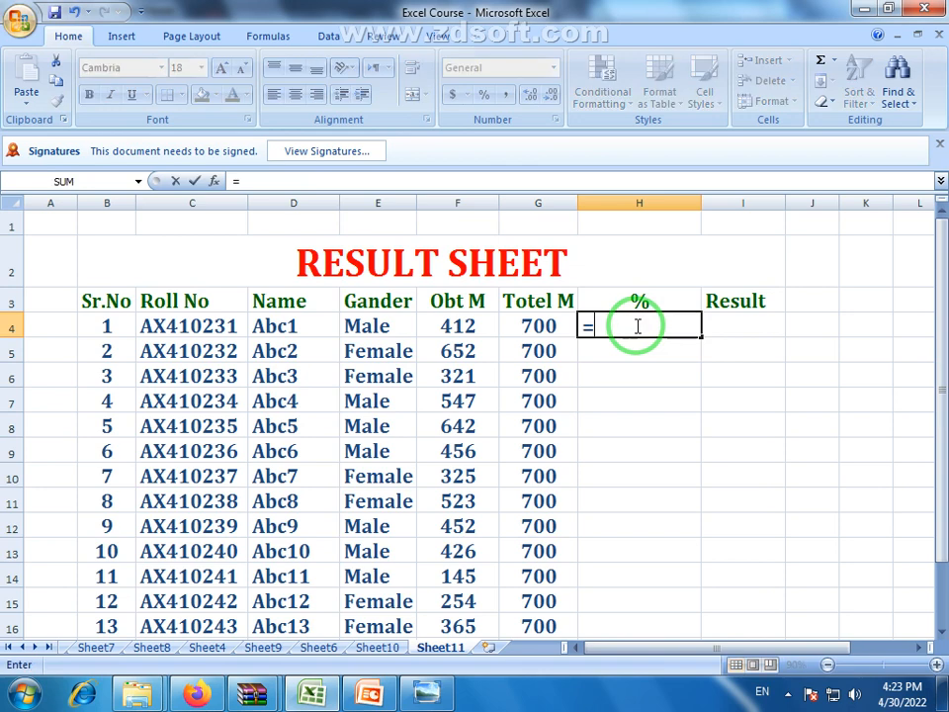
pyautogui.click(482, 326)
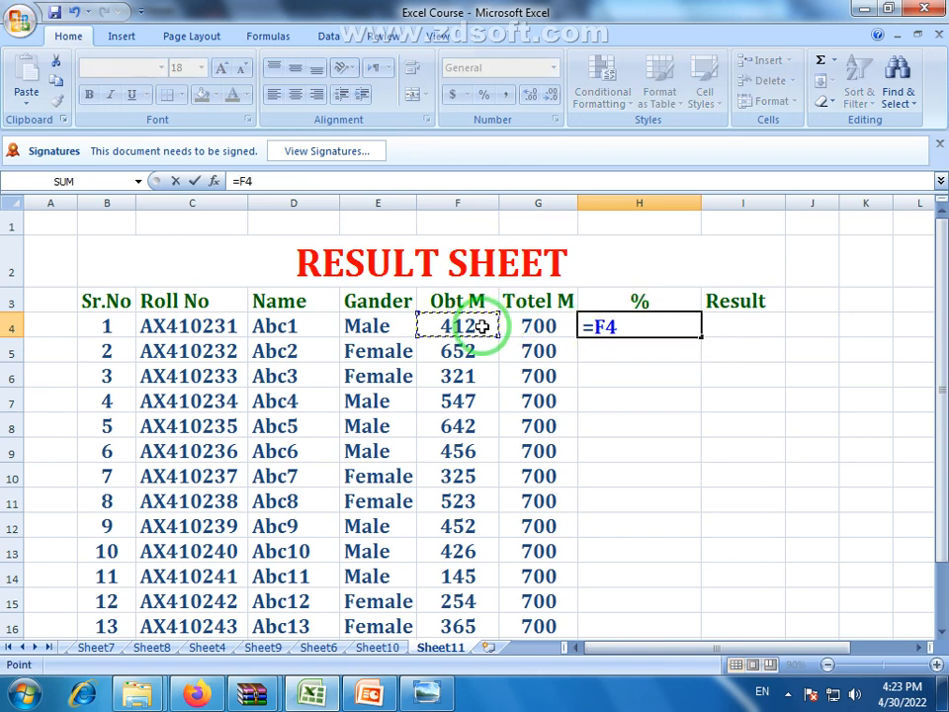
pyautogui.write('/')
pyautogui.click(544, 330)
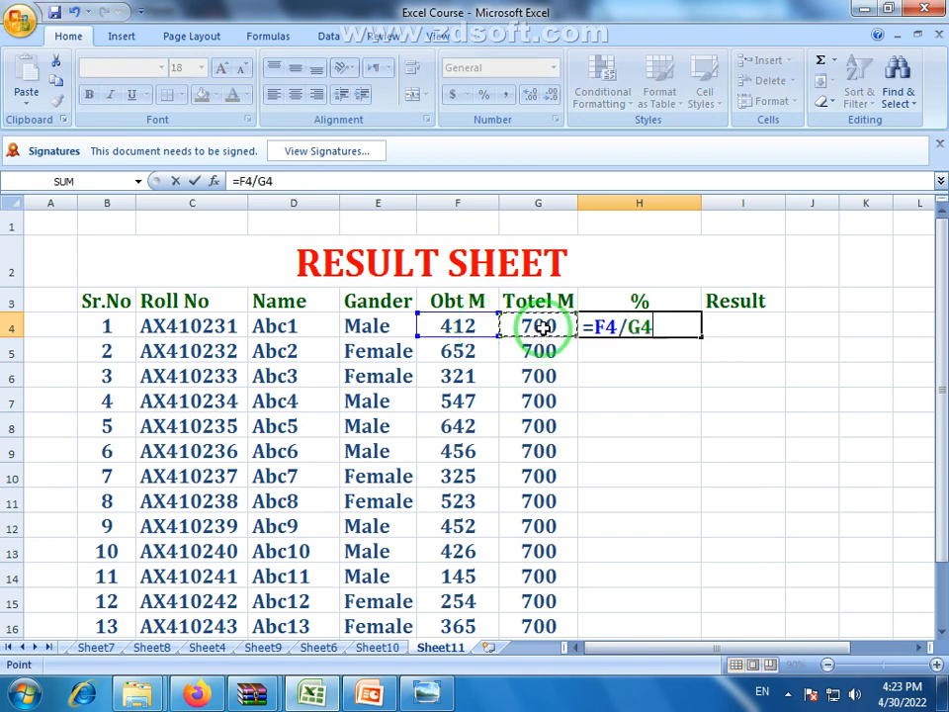
pyautogui.press('Return')
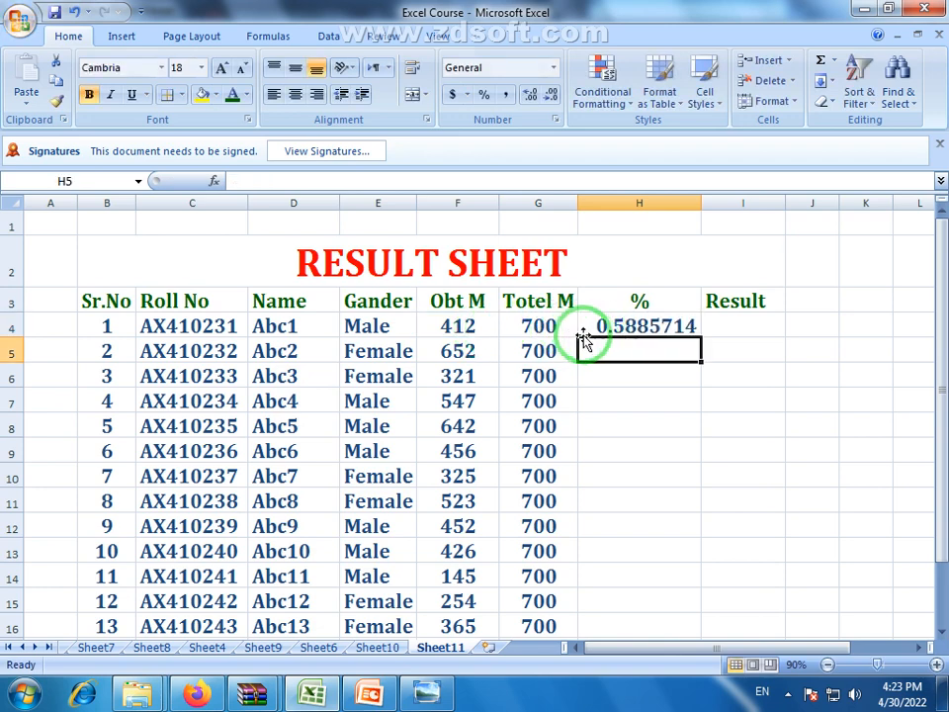
pyautogui.click(649, 330)
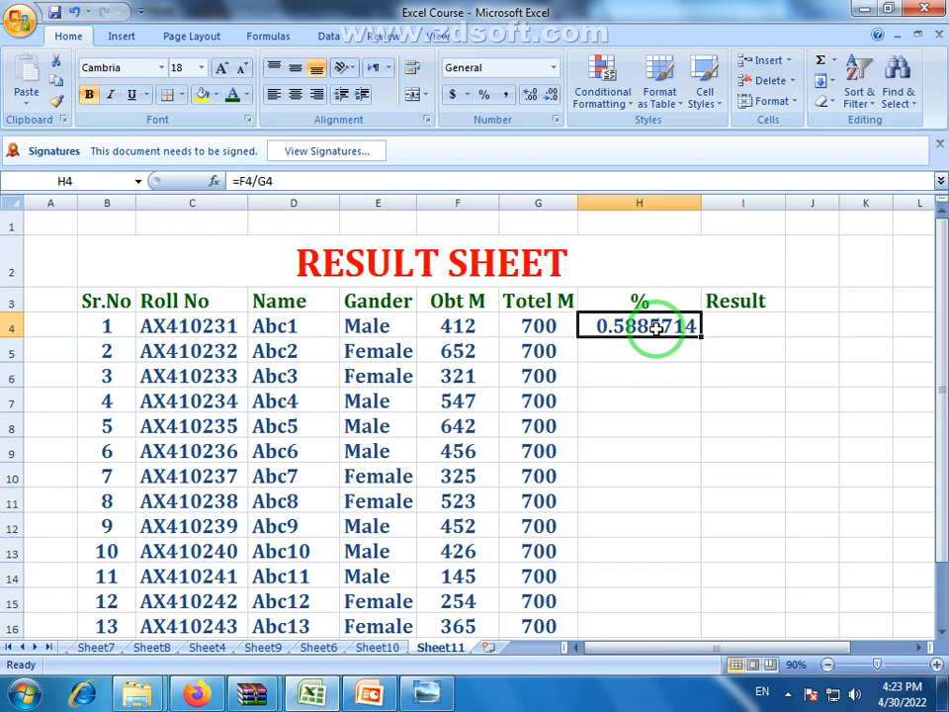
pyautogui.click(485, 98)
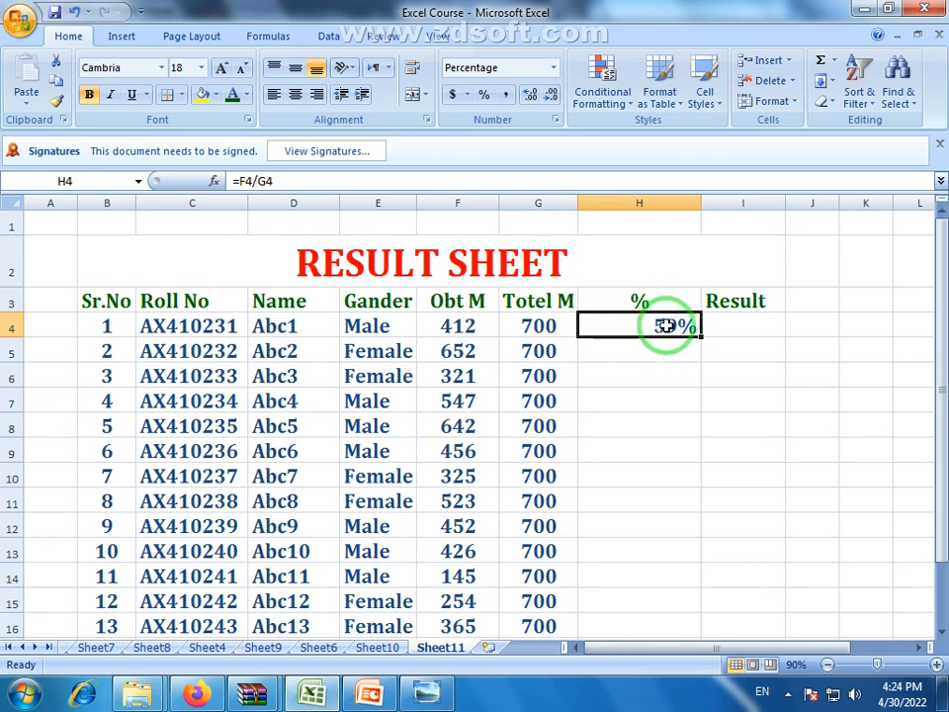
# Centre the contents of the whole % column horizontally.
pyautogui.click(941, 357)
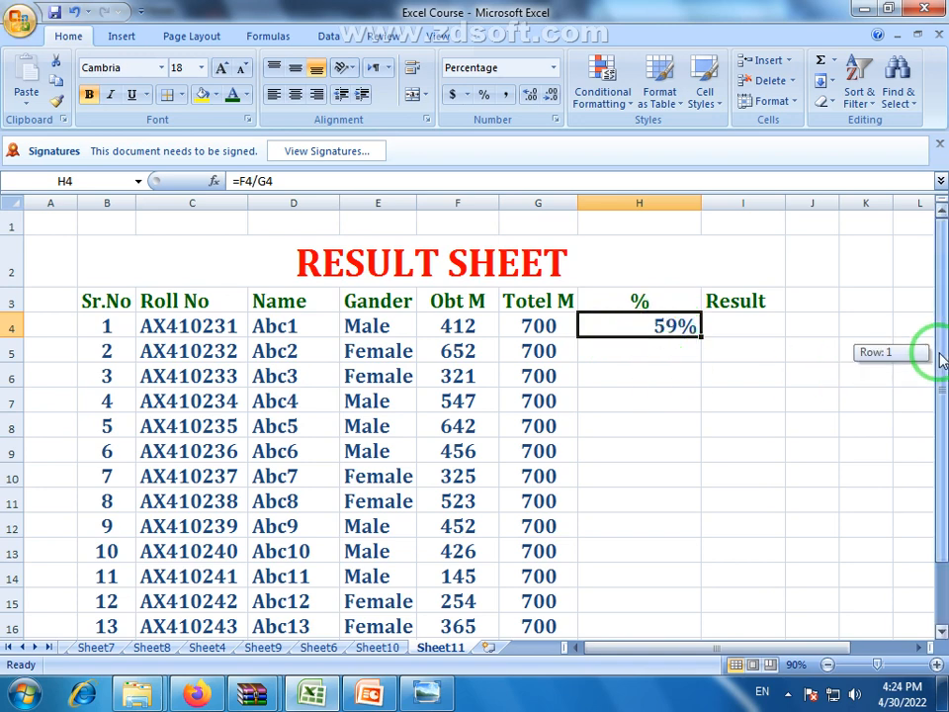
pyautogui.click(642, 353)
pyautogui.click(665, 327)
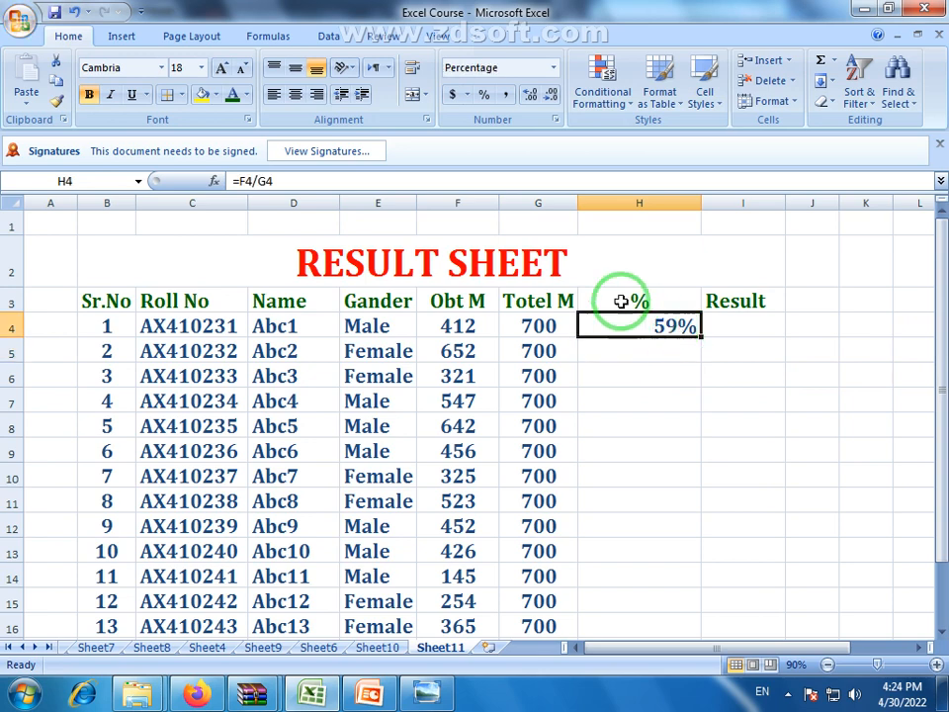
pyautogui.click(639, 203)
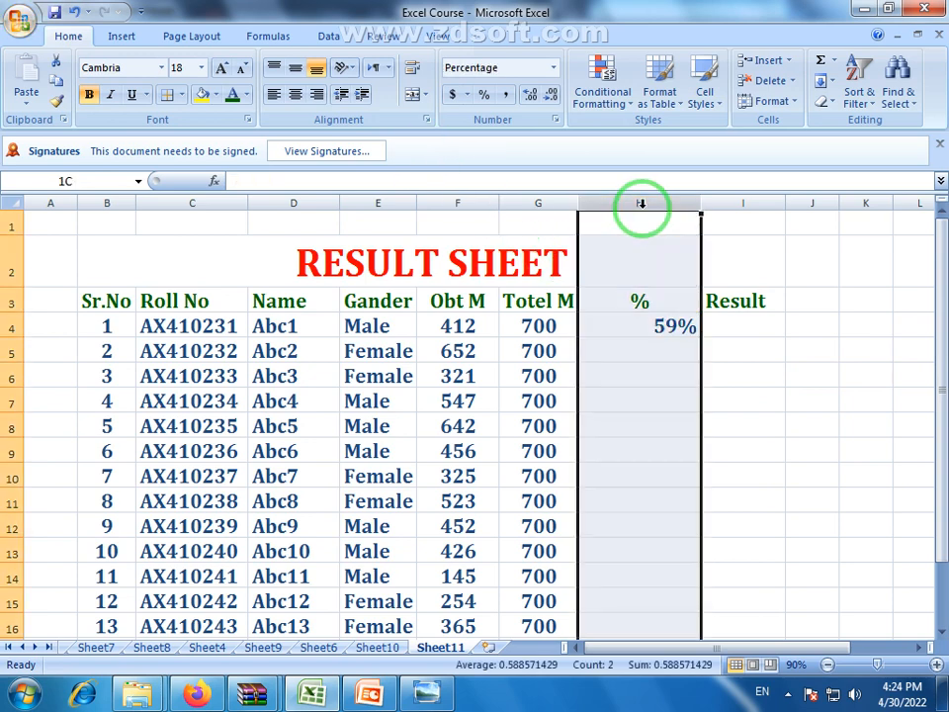
pyautogui.click(297, 94)
pyautogui.click(668, 353)
pyautogui.click(673, 321)
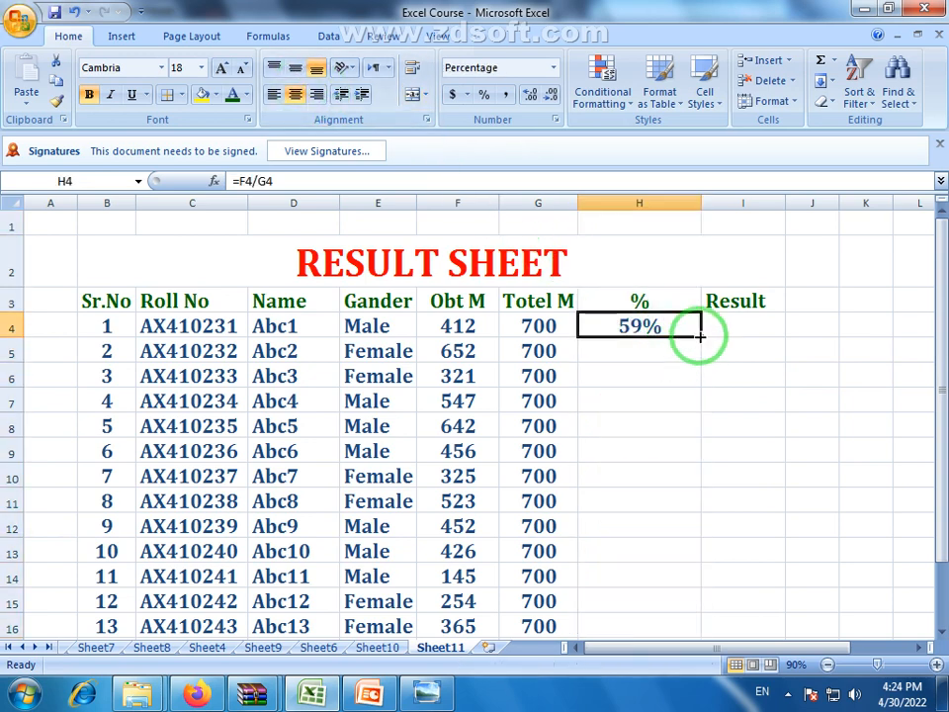
# Fill the percentage formula from H4 down to H18 for all 15 students and check several of the copied formulas.
pyautogui.moveTo(699, 337); pyautogui.dragTo(704, 613)
pyautogui.click(675, 323)
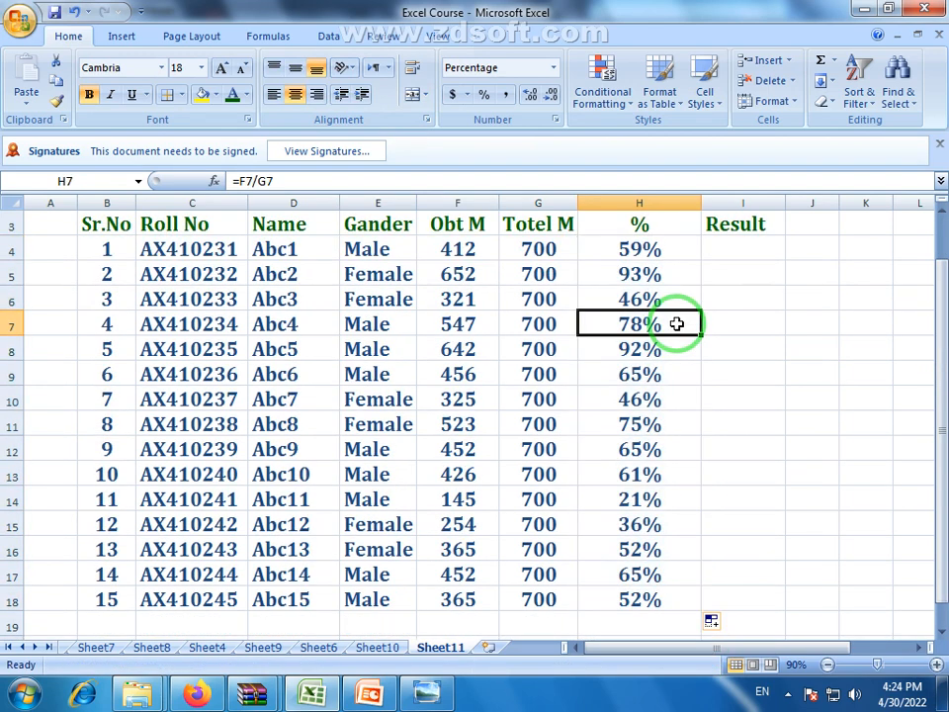
pyautogui.click(641, 245)
pyautogui.click(640, 275)
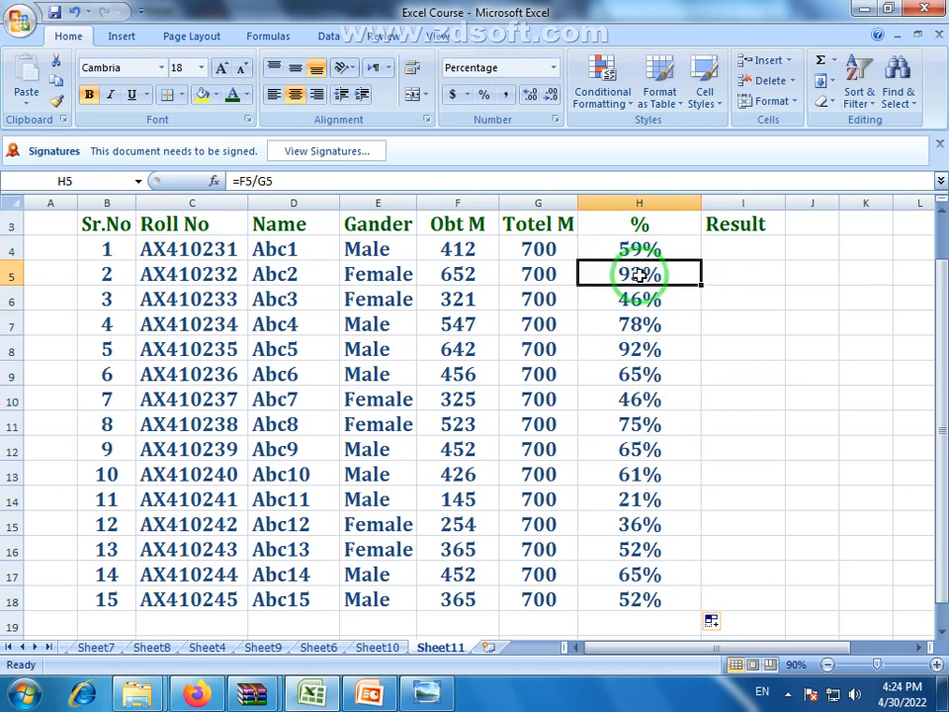
pyautogui.click(646, 501)
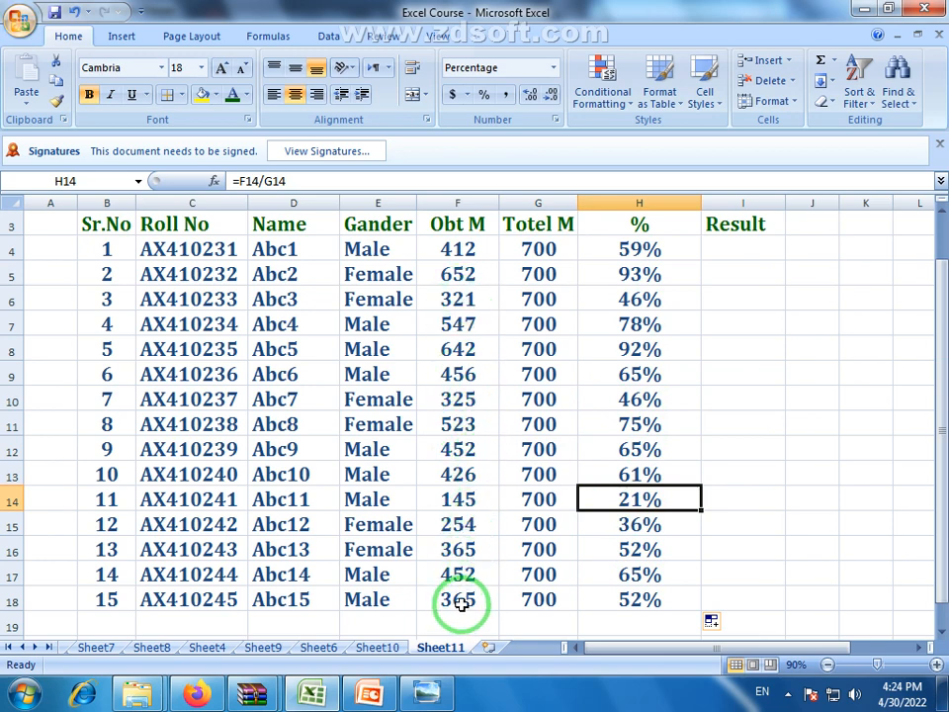
# Test the percentage recalculation by setting the fifth student's obtained marks in F8 to 412 and then to 214.
pyautogui.click(467, 349)
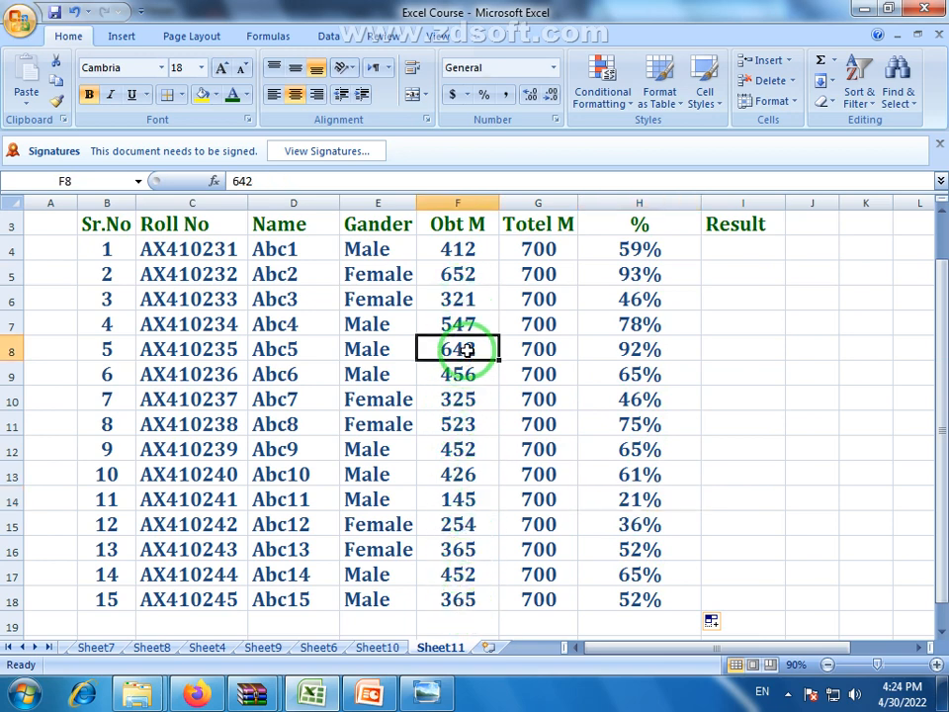
pyautogui.write('412')
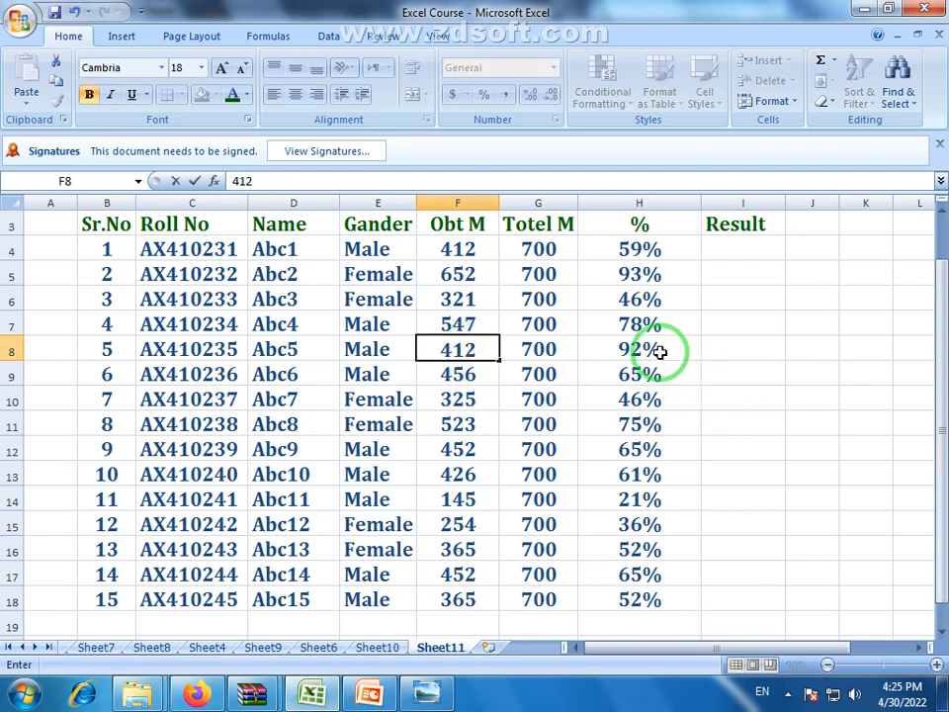
pyautogui.press('Return')
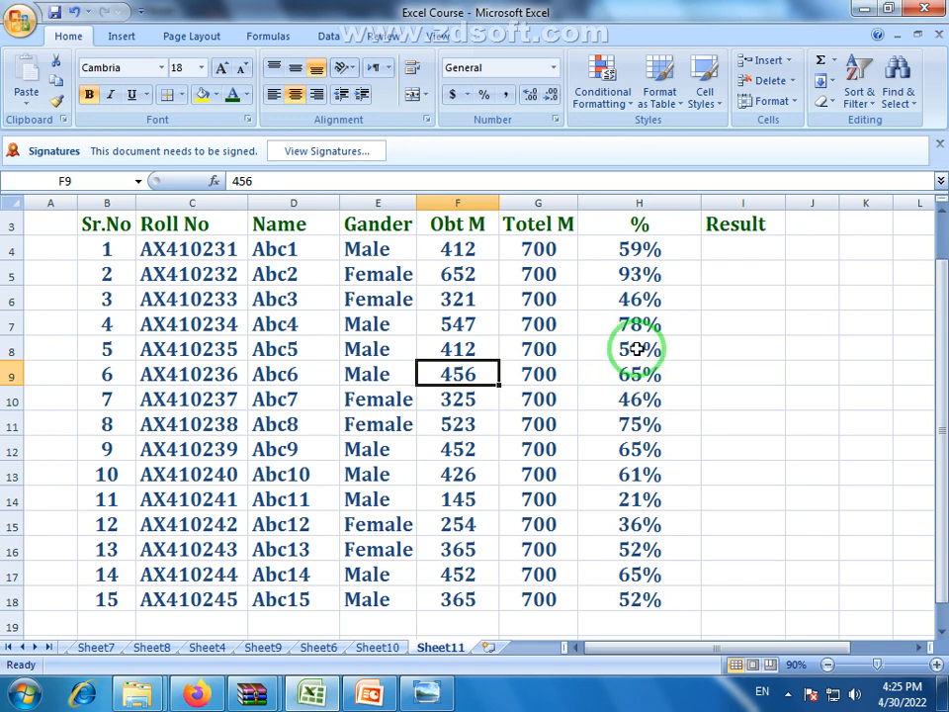
pyautogui.click(478, 348)
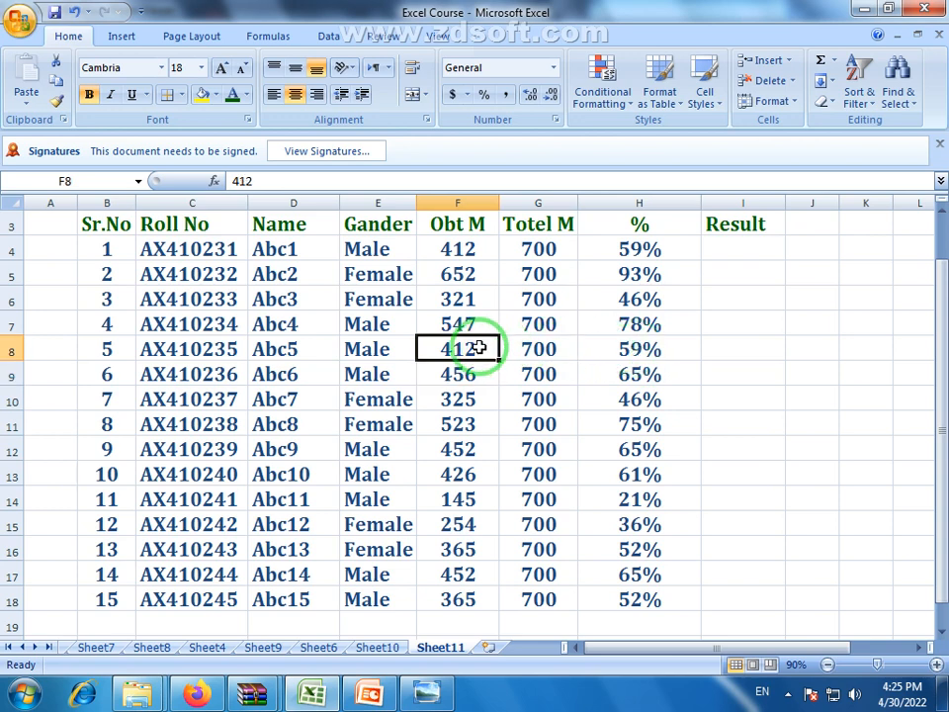
pyautogui.write('214')
pyautogui.press('Return')
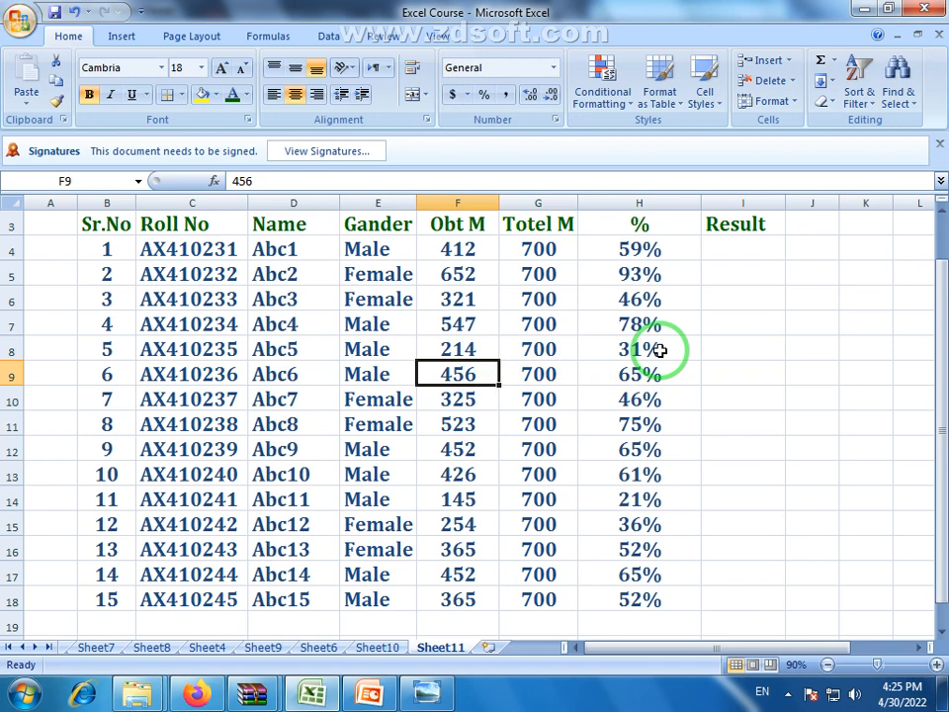
# Widen the Result column slightly and centre its heading in cell I3.
pyautogui.scroll(1, 665, 428)
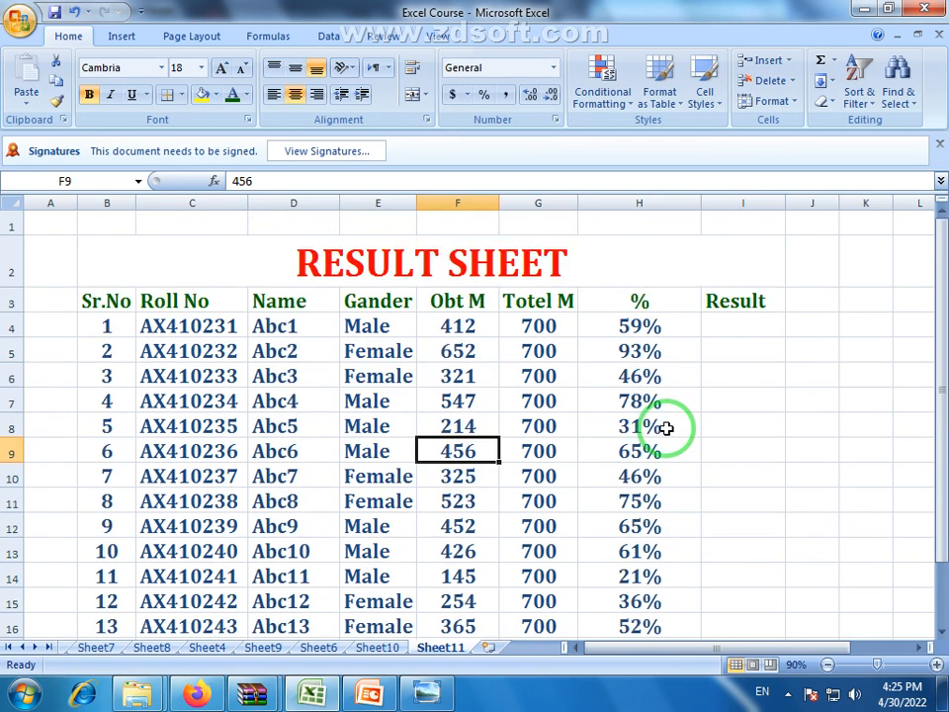
pyautogui.scroll(-1, 666, 428)
pyautogui.scroll(1, 666, 428)
pyautogui.scroll(-1, 664, 428)
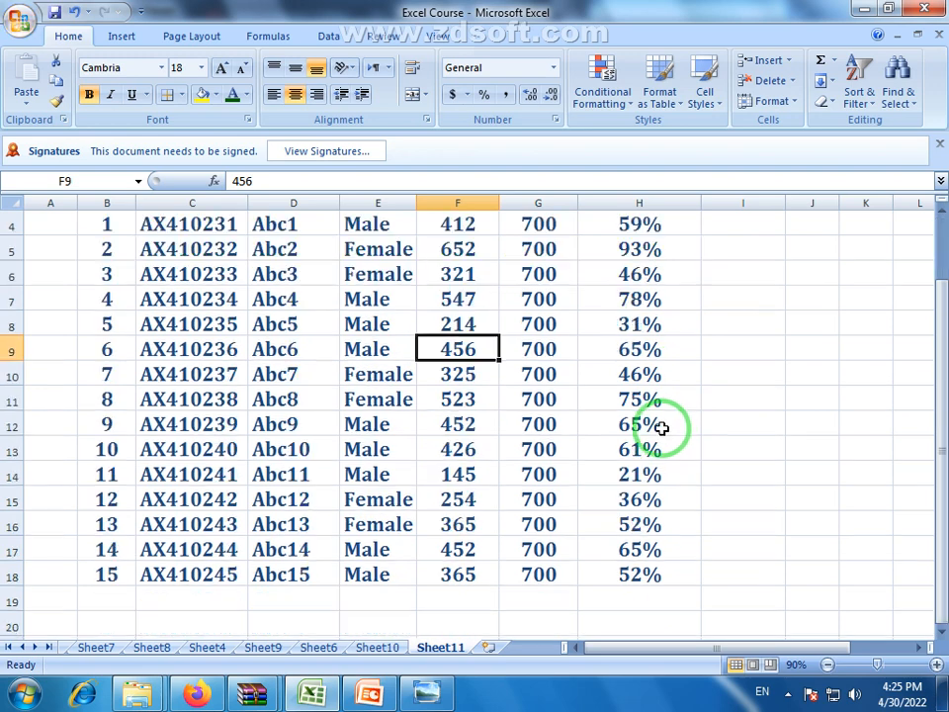
pyautogui.scroll(1, 736, 341)
pyautogui.click(741, 323)
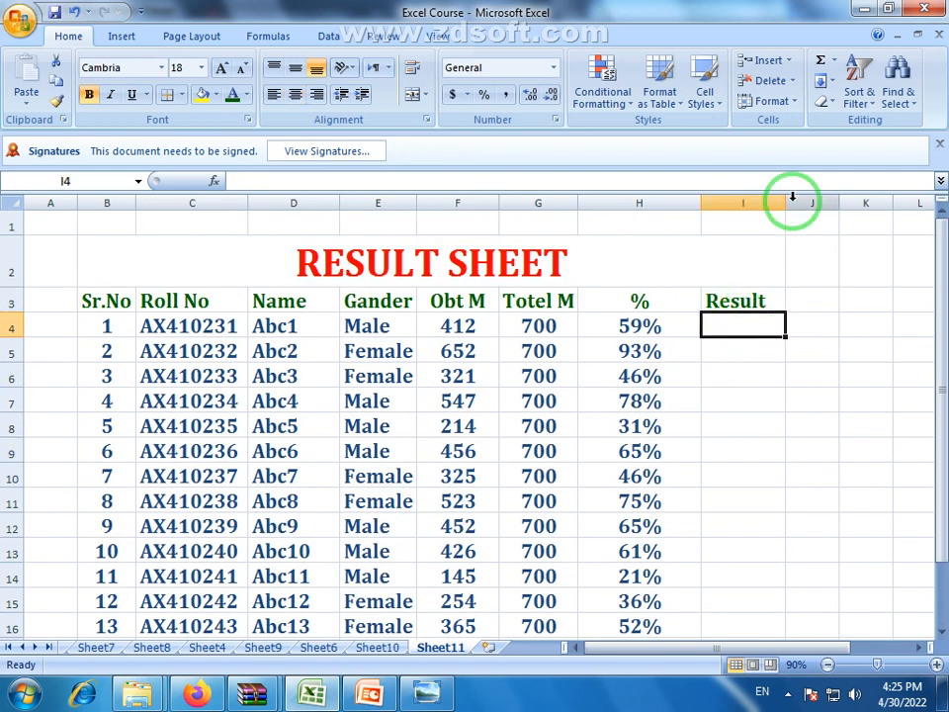
pyautogui.moveTo(784, 204); pyautogui.dragTo(802, 204)
pyautogui.click(760, 343)
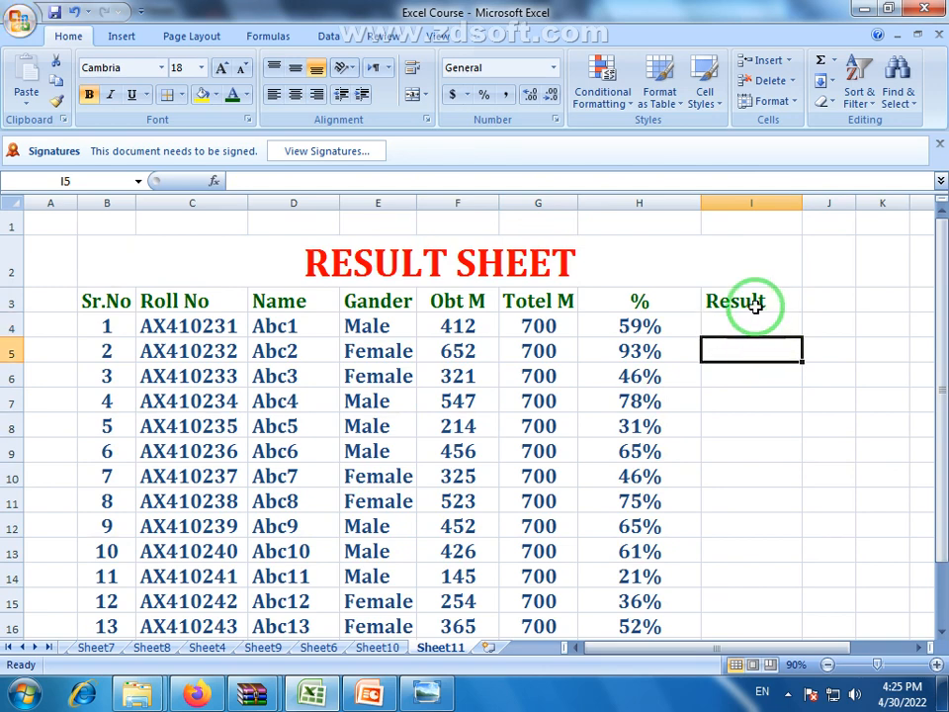
pyautogui.click(756, 302)
pyautogui.click(294, 94)
pyautogui.click(753, 368)
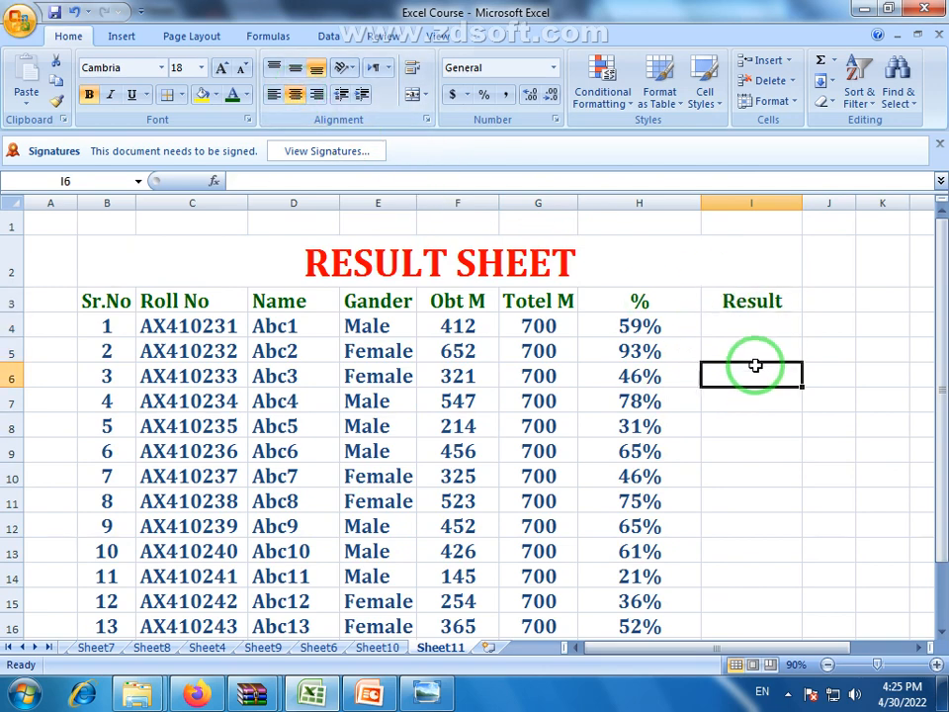
# Widen the Result column a little more, to nearly the width of the % column.
pyautogui.click(750, 325)
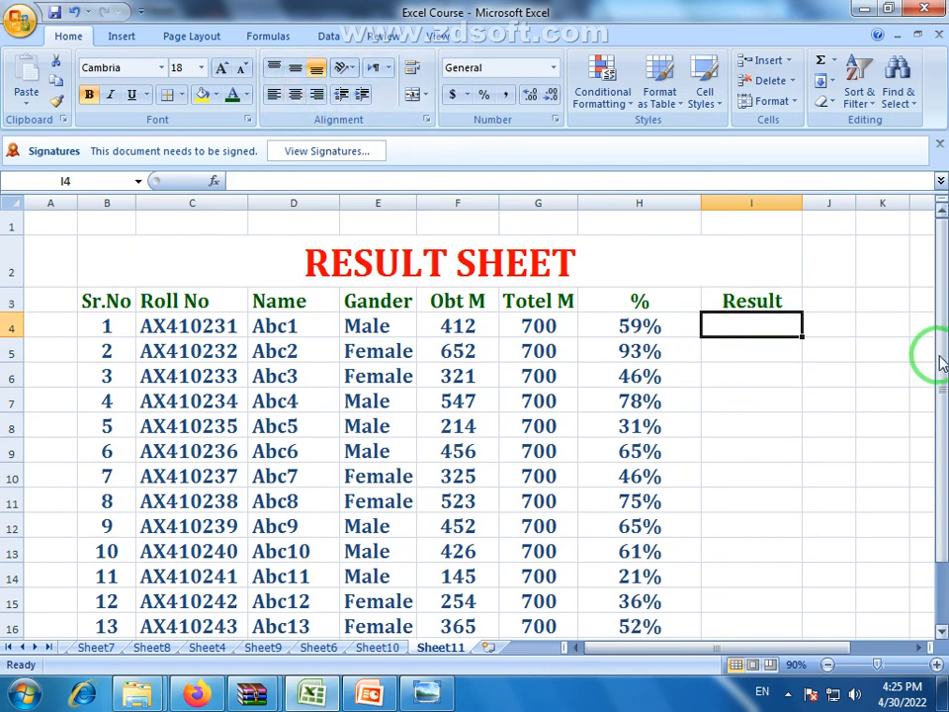
pyautogui.moveTo(934, 358)
pyautogui.mouseDown()
pyautogui.moveTo(941, 393)
pyautogui.moveTo(933, 356)
pyautogui.mouseUp()
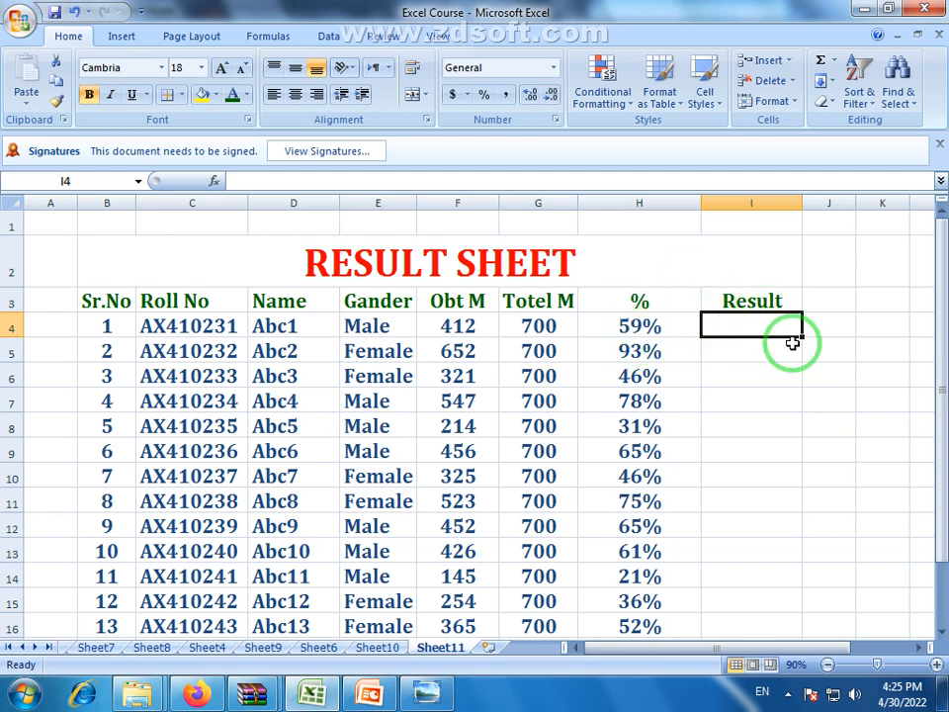
pyautogui.click(654, 328)
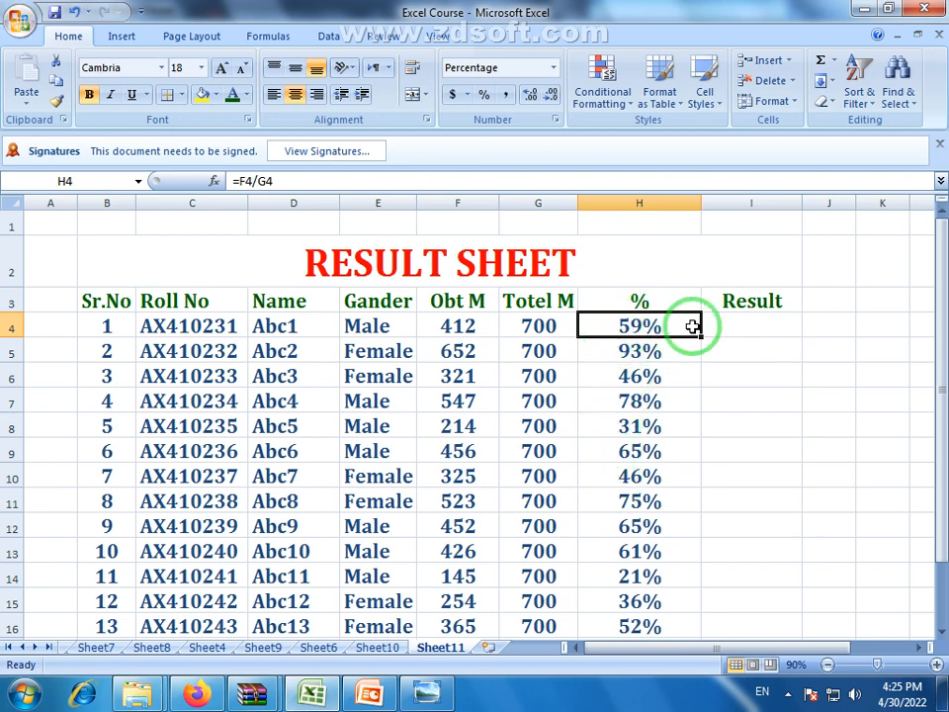
pyautogui.click(741, 326)
pyautogui.click(650, 326)
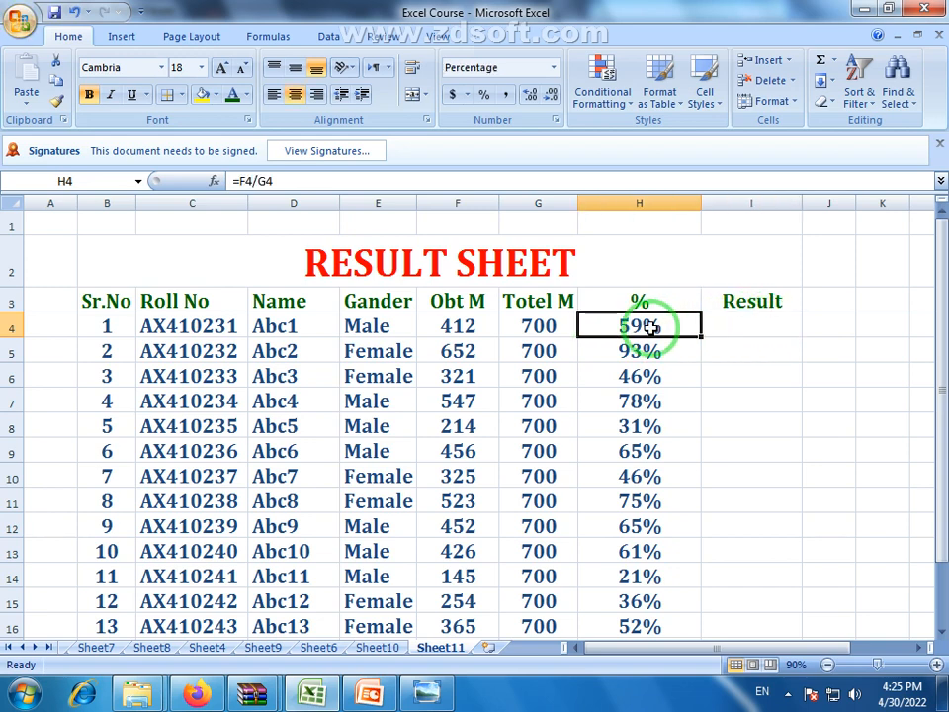
pyautogui.moveTo(801, 201); pyautogui.dragTo(820, 202)
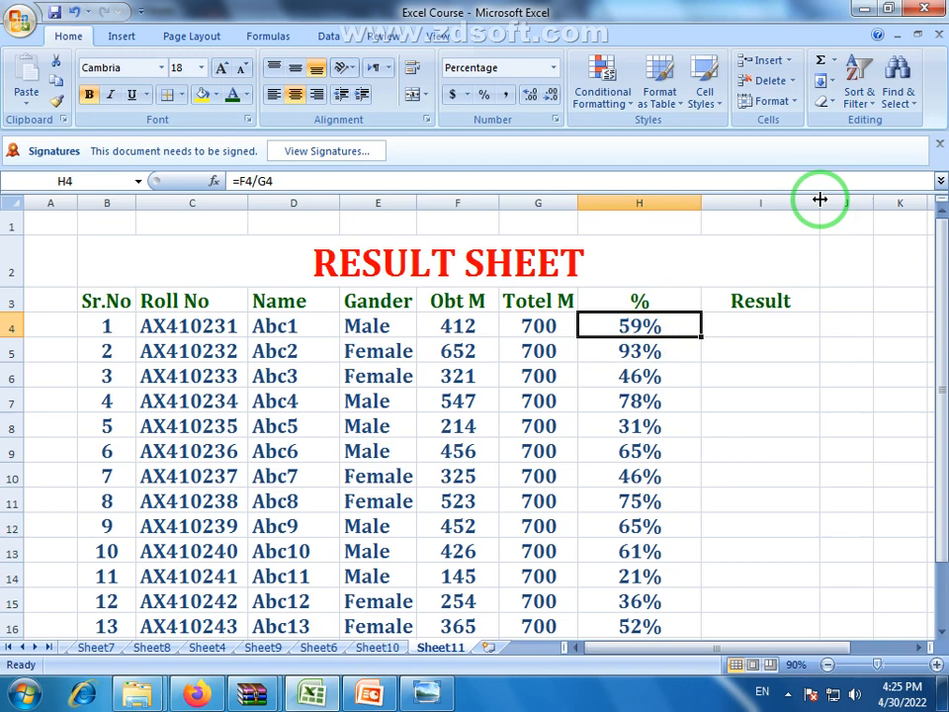
# Begin an IF formula in the first student's Result cell, I4, with the logical test H4>=33%.
pyautogui.click(751, 328)
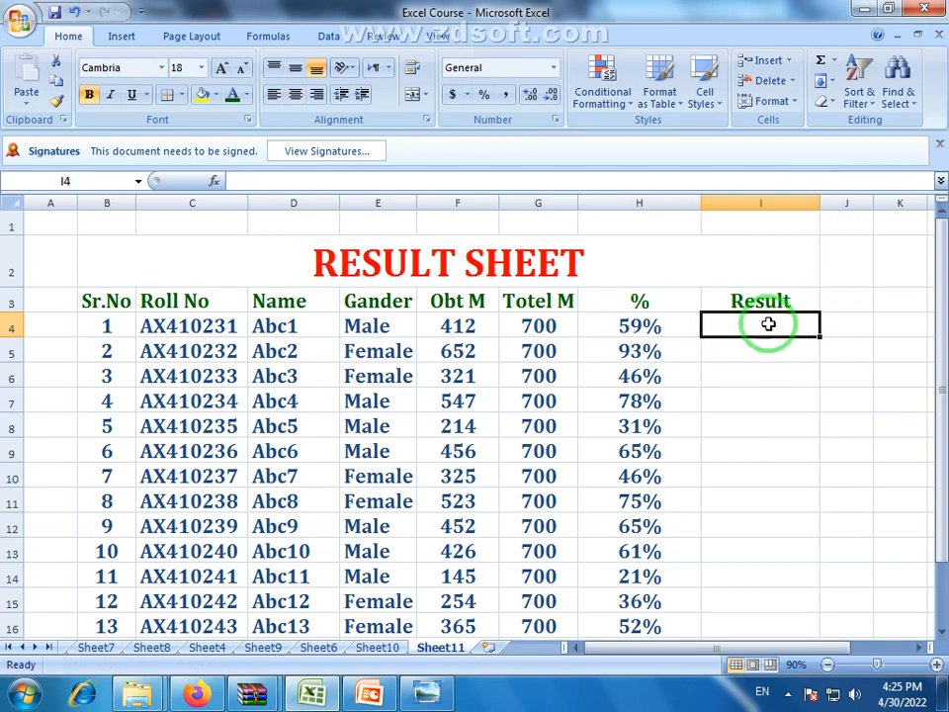
pyautogui.write('=')
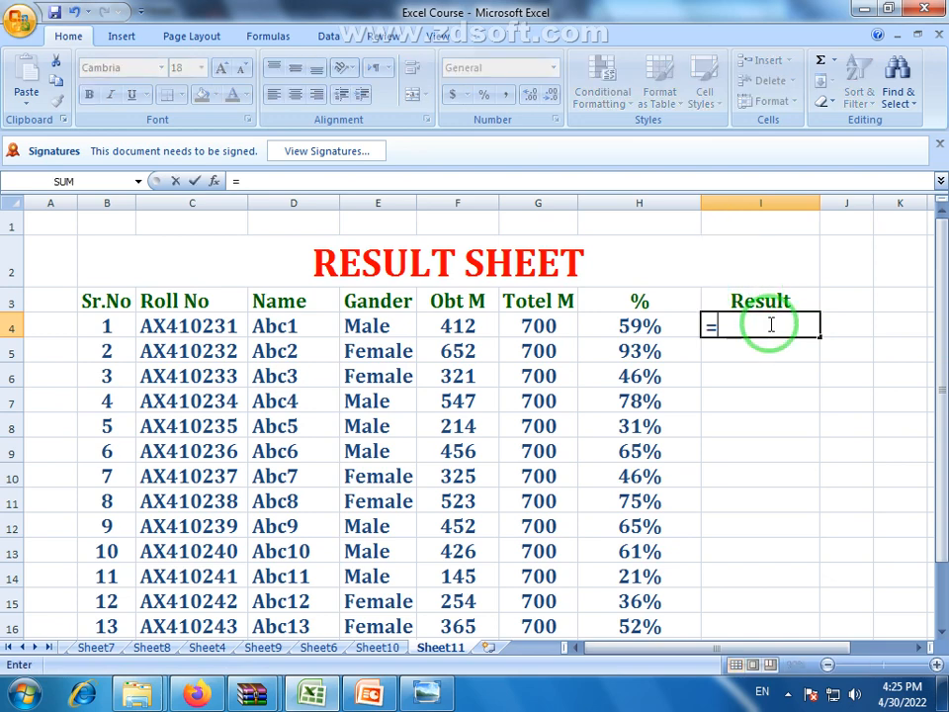
pyautogui.write('if')
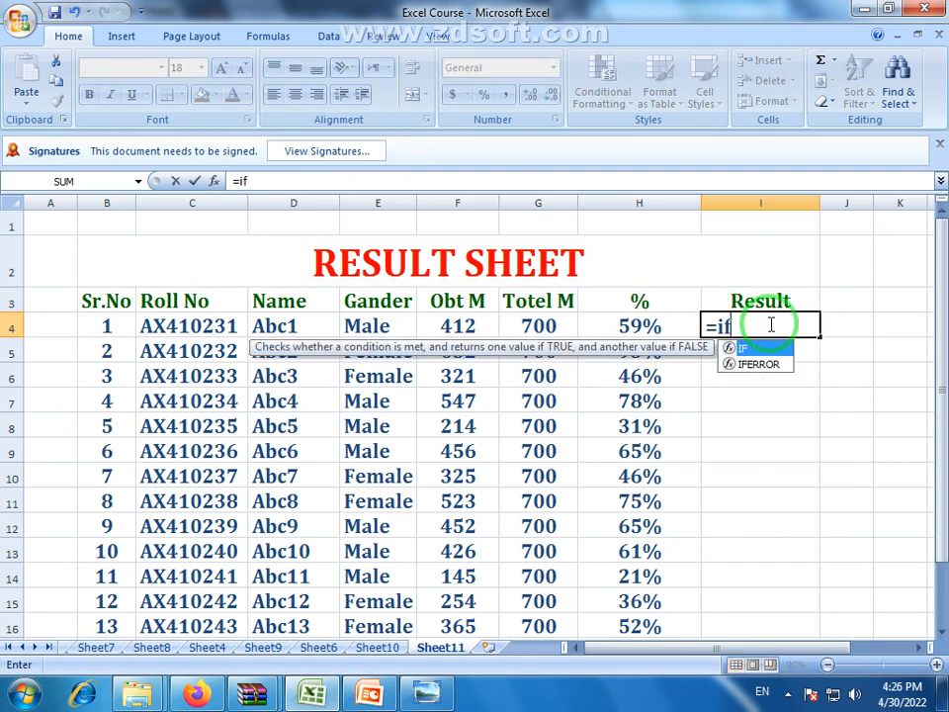
pyautogui.write('(')
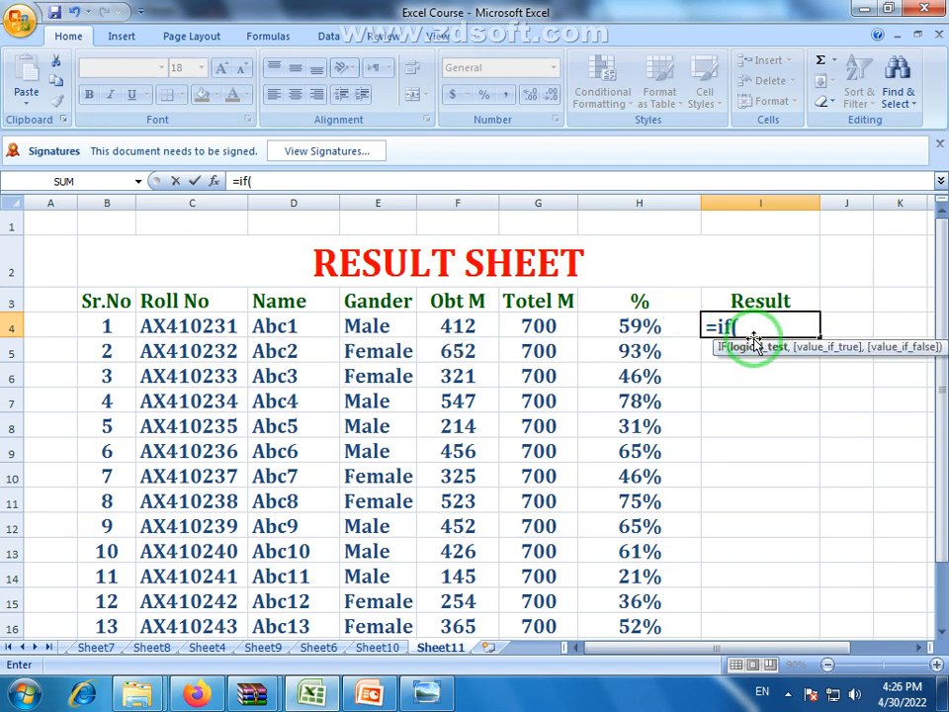
pyautogui.click(647, 326)
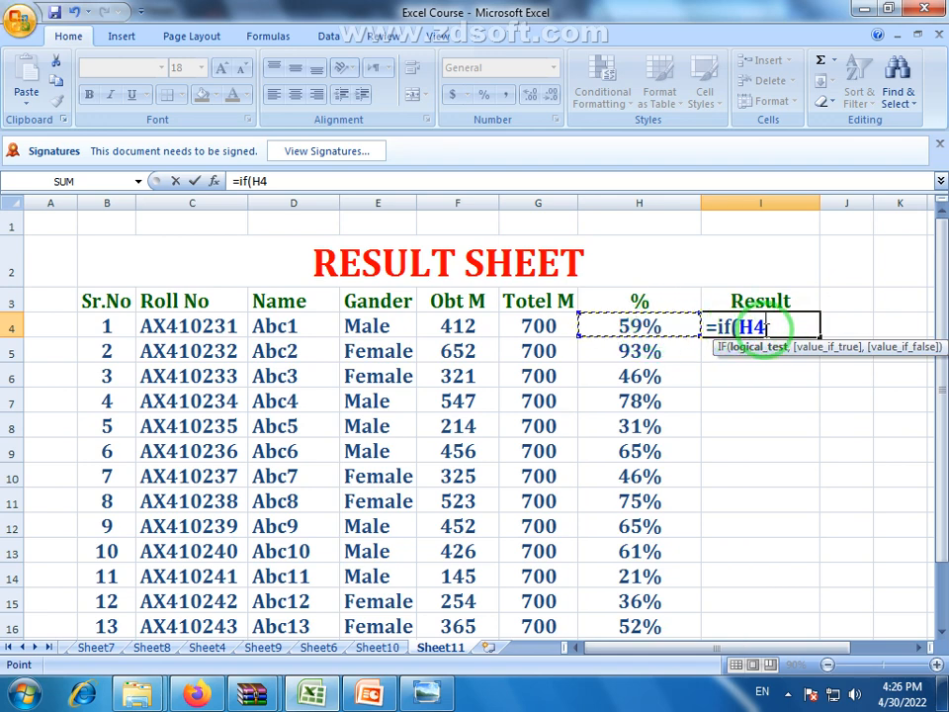
pyautogui.write('>')
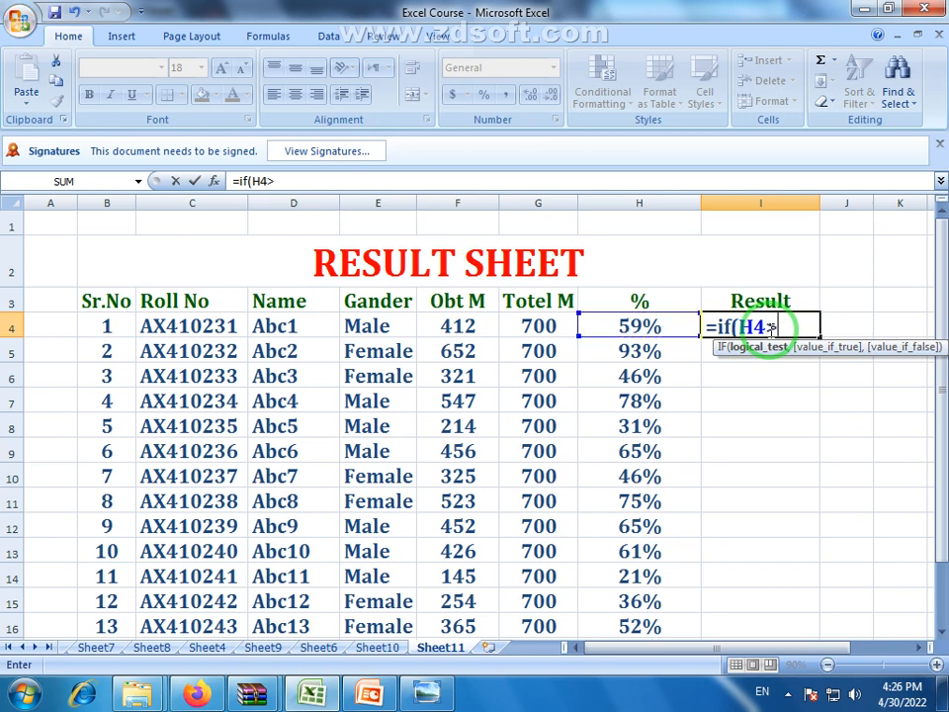
pyautogui.write('=')
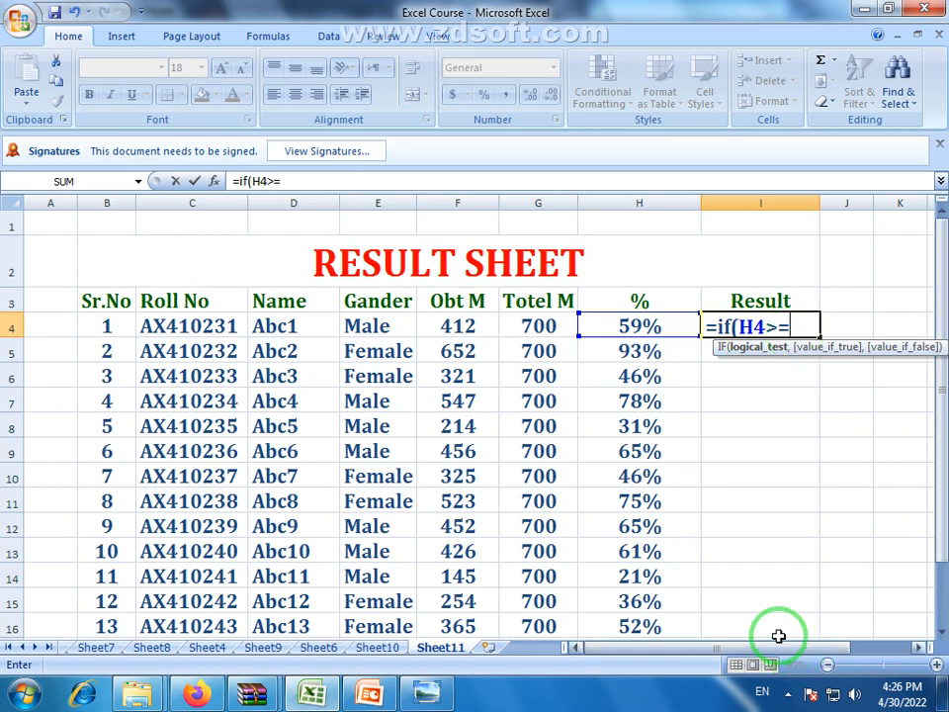
pyautogui.moveTo(786, 646); pyautogui.dragTo(806, 648)
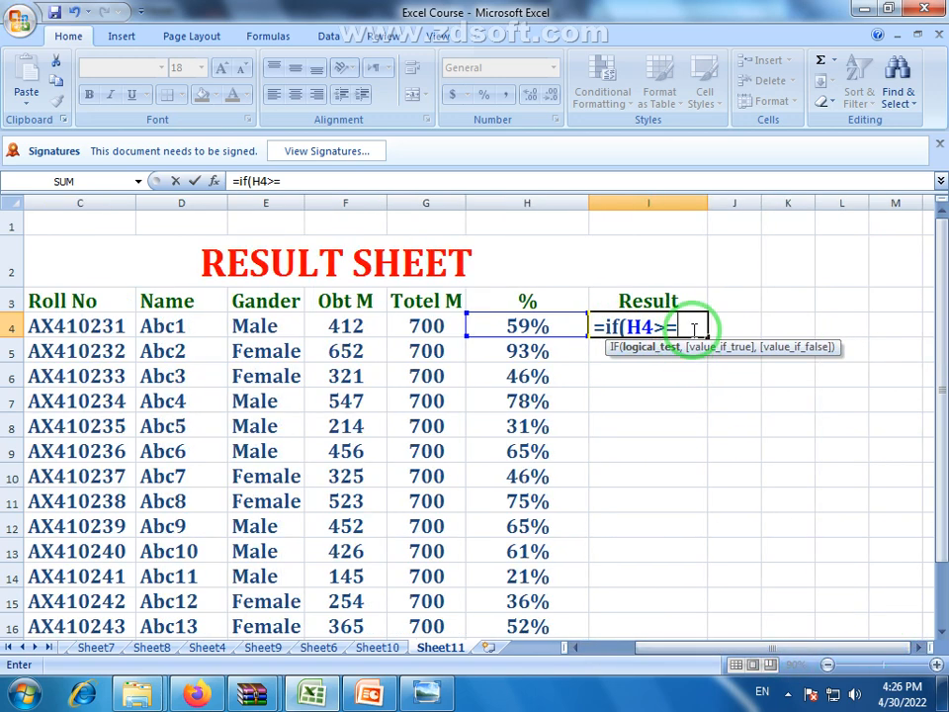
pyautogui.write('33')
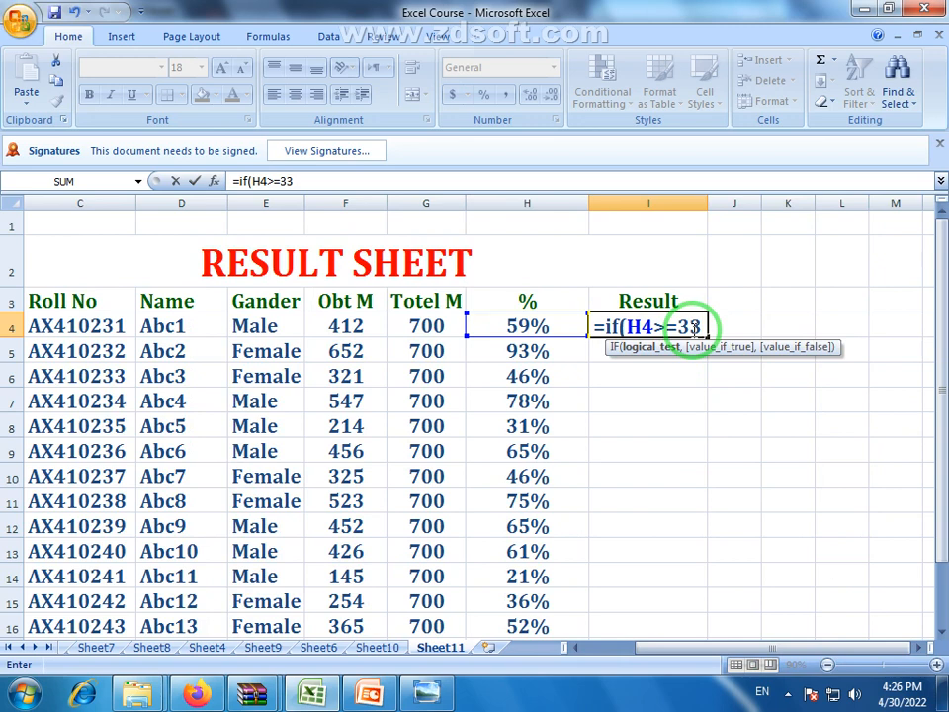
pyautogui.write('%')
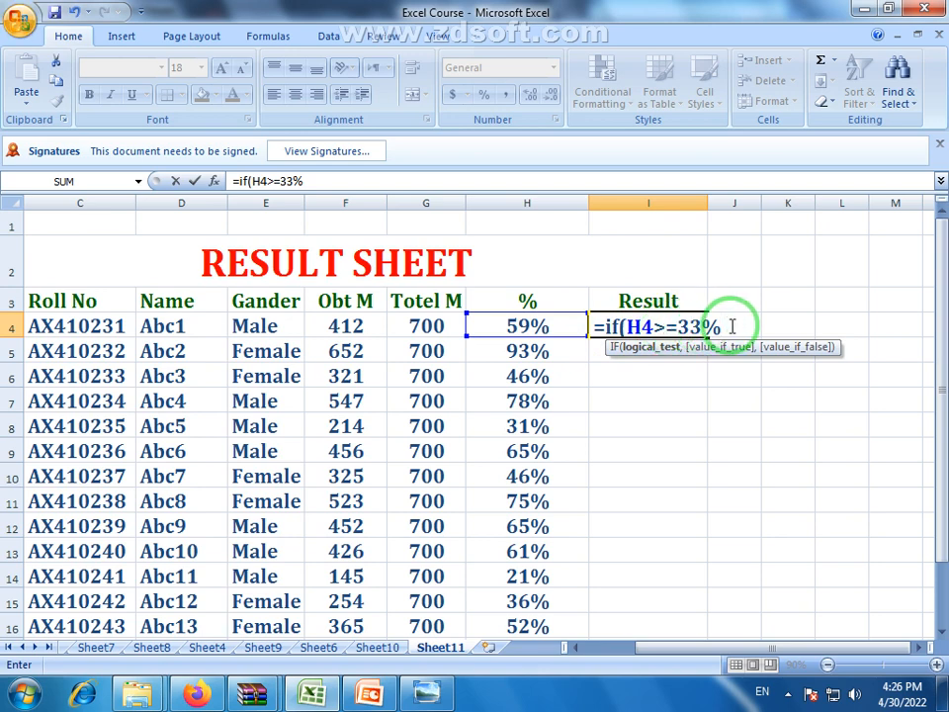
# Complete the I4 formula so that it returns "Pass" when the test is true and "Fail" when it is false.
pyautogui.write(',')
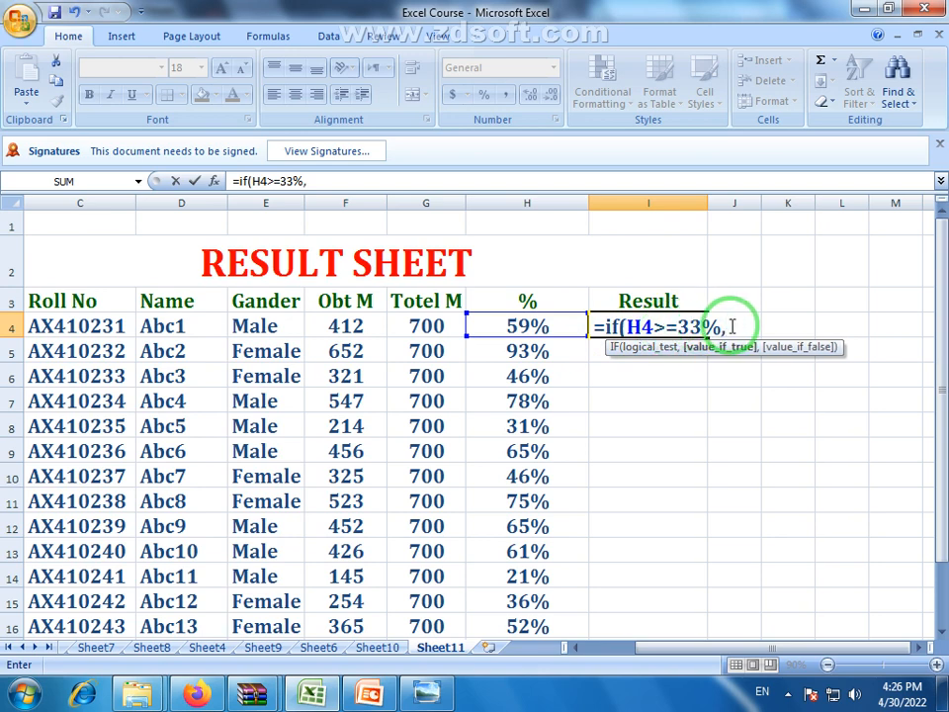
pyautogui.write('"P')
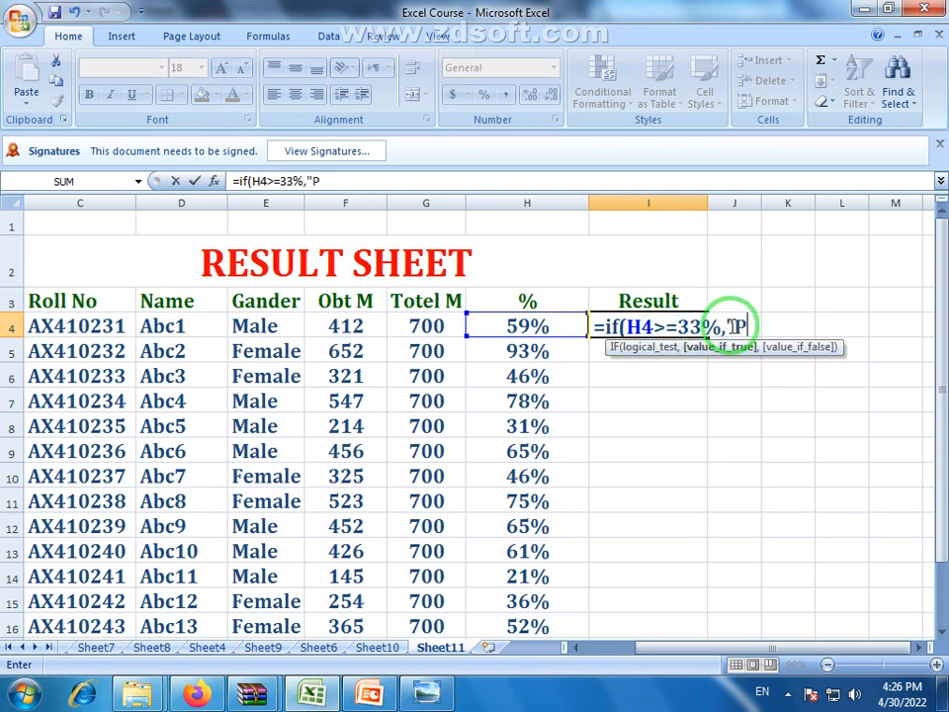
pyautogui.write('ass"')
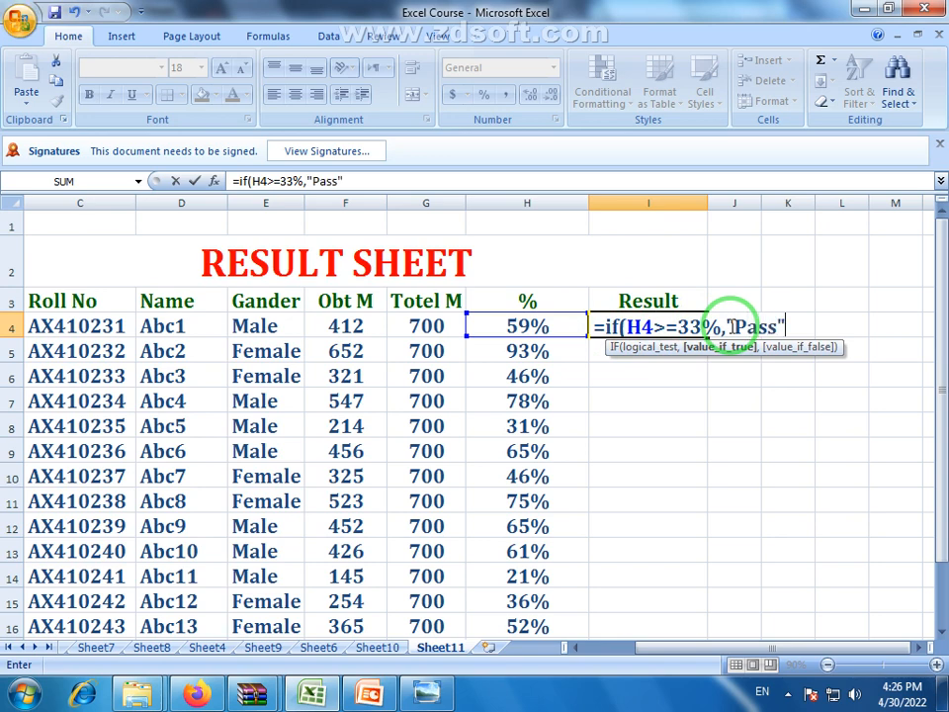
pyautogui.write(',')
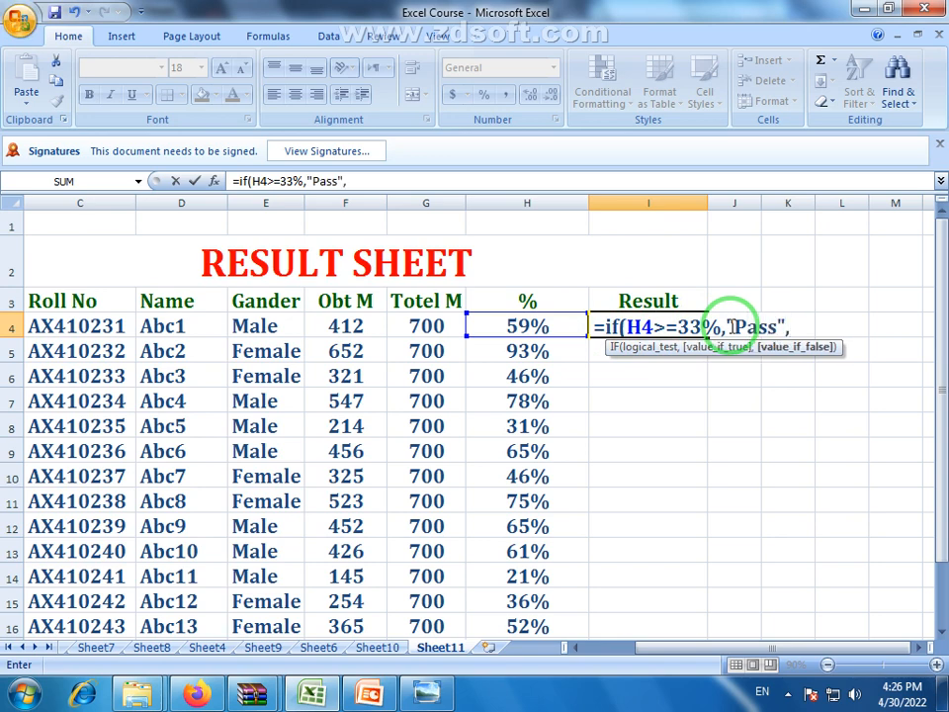
pyautogui.write('"Fail"')
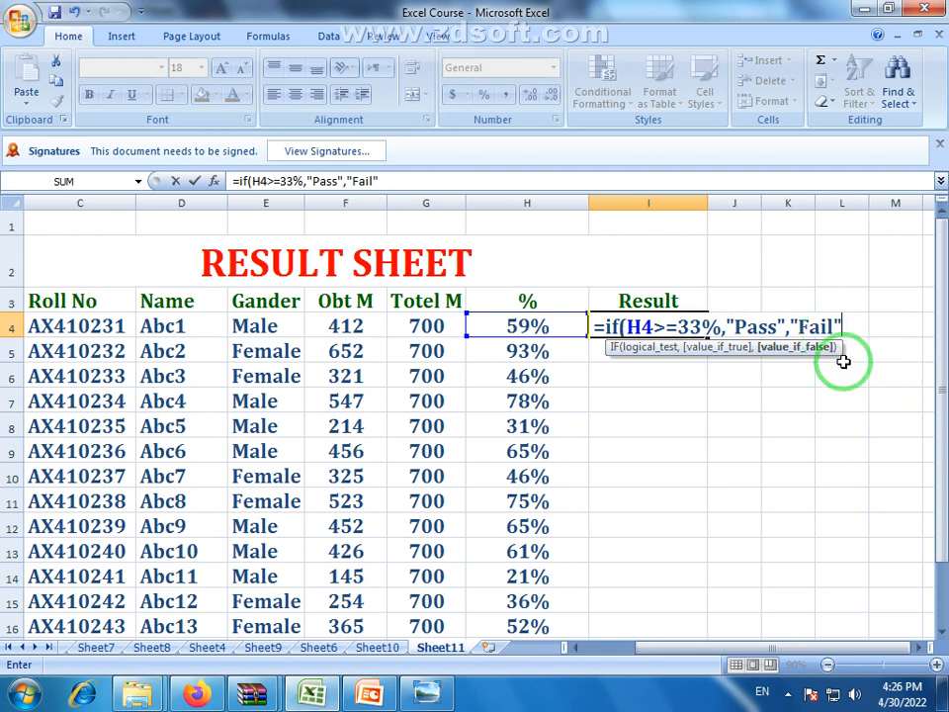
pyautogui.press('Return')
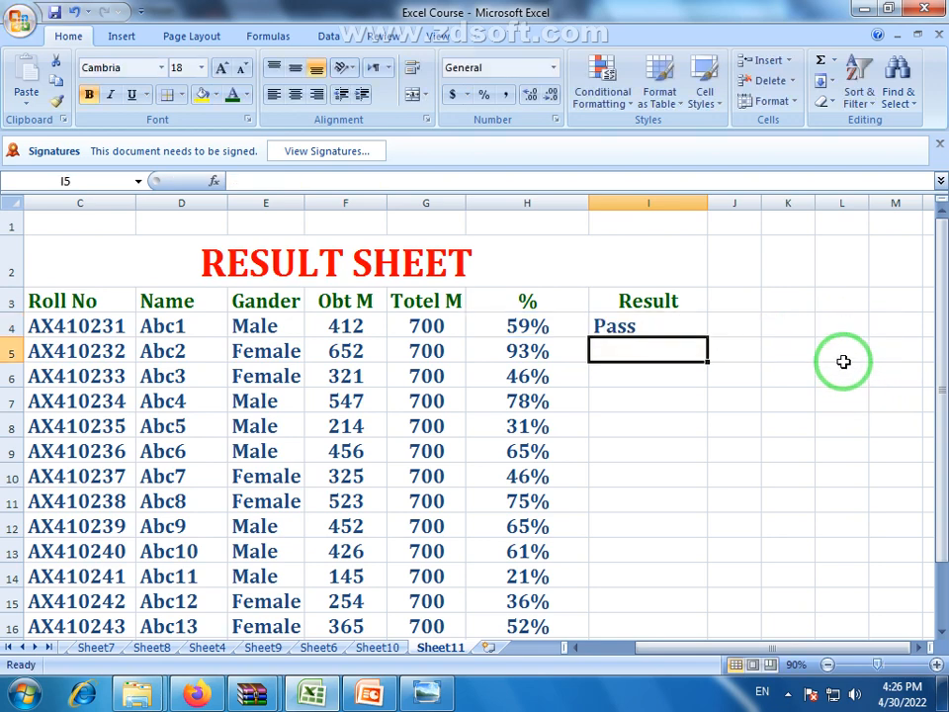
# Fill the pass/fail formula from I4 down to I18 and compare the fifth and eleventh students' results with their percentages.
pyautogui.click(636, 325)
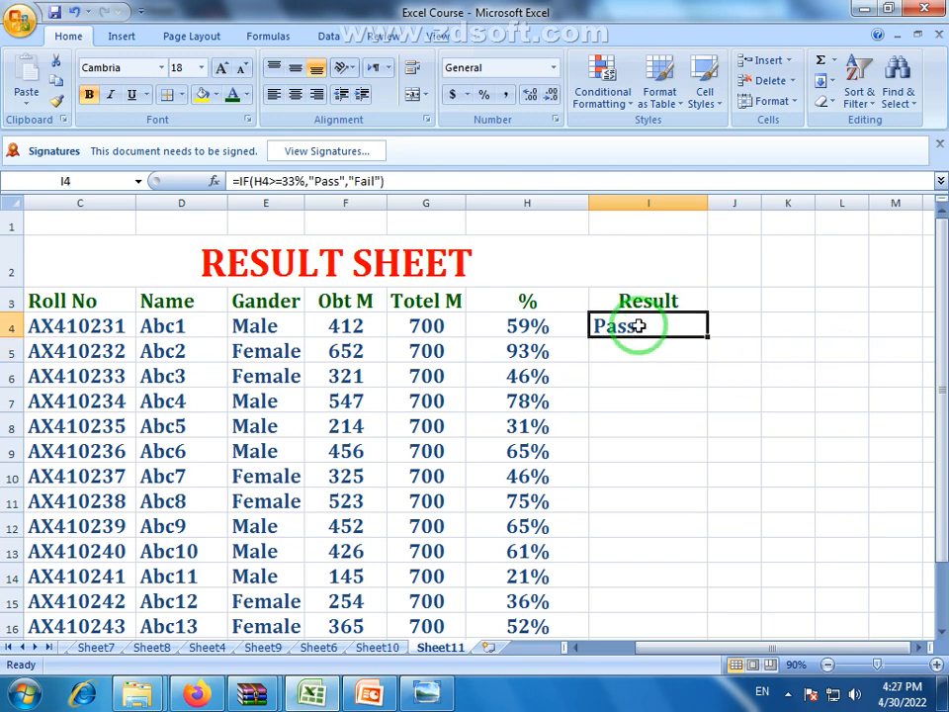
pyautogui.click(542, 328)
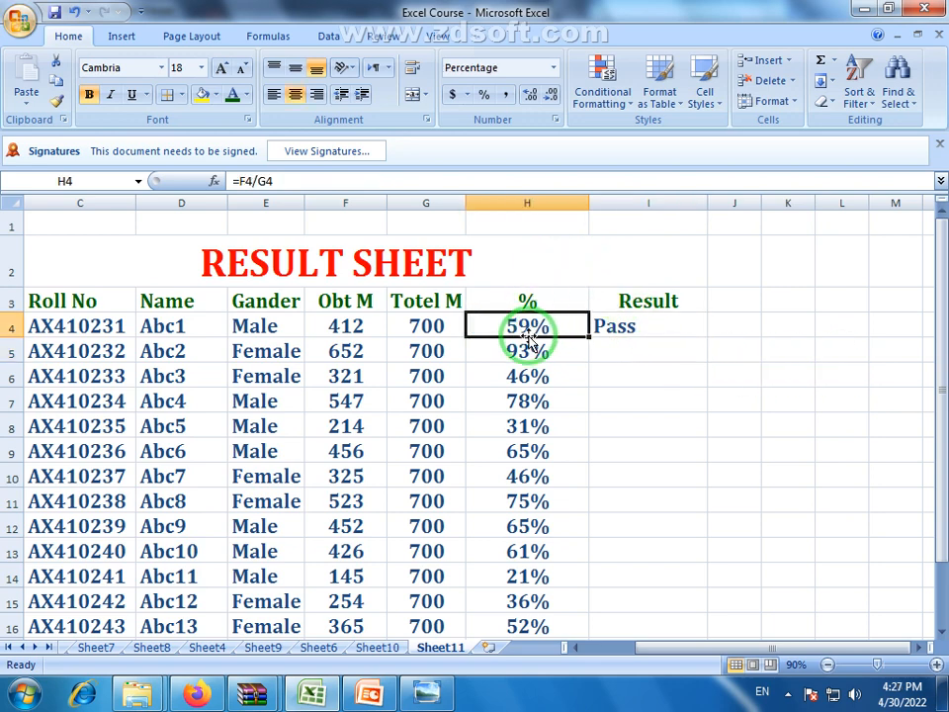
pyautogui.click(648, 332)
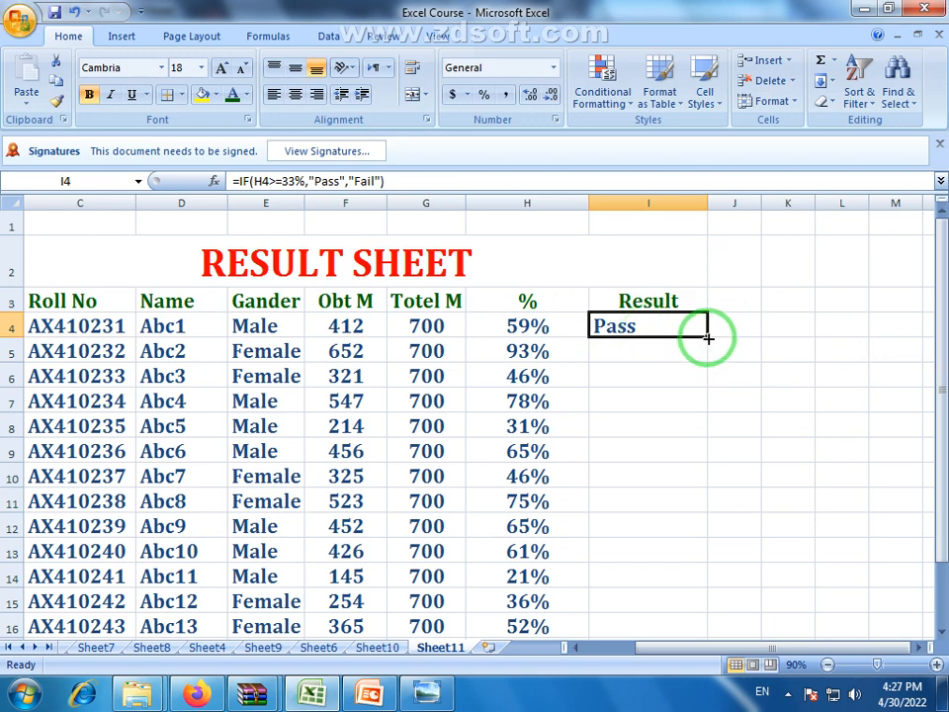
pyautogui.moveTo(708, 339); pyautogui.dragTo(710, 614)
pyautogui.click(730, 394)
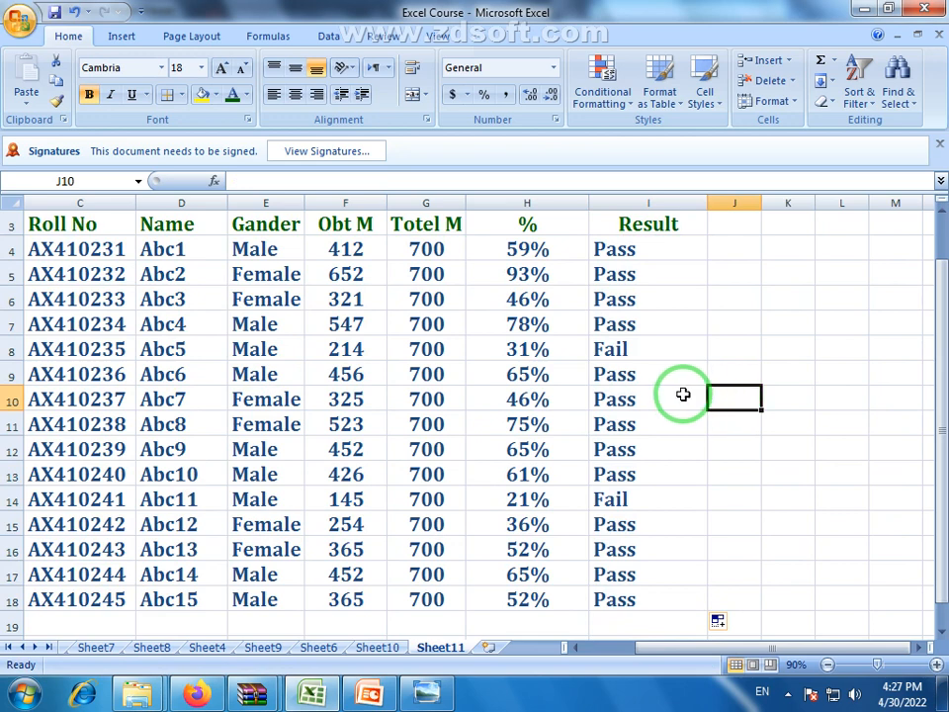
pyautogui.click(616, 349)
pyautogui.click(541, 351)
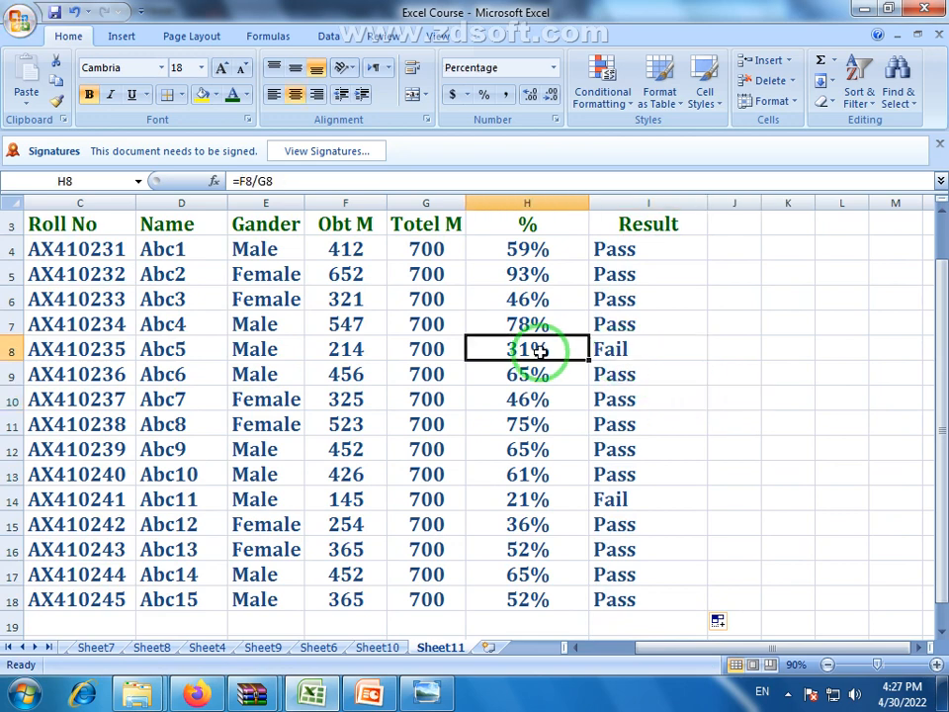
pyautogui.click(614, 346)
pyautogui.click(542, 500)
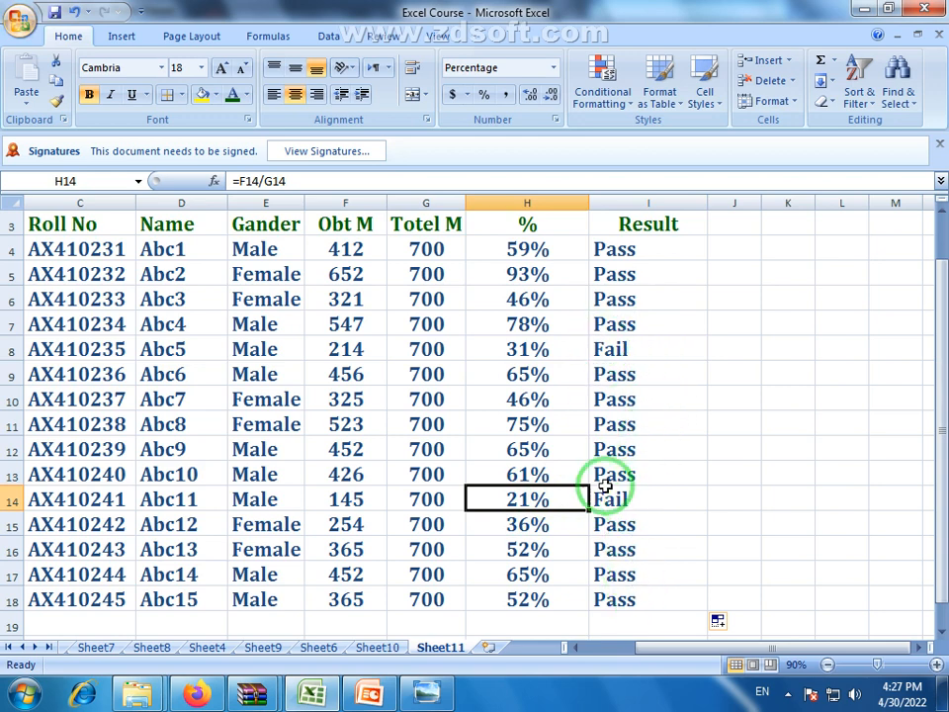
# Set the seventh student's obtained marks in F10 to 125 and check the recalculated percentage and result.
pyautogui.click(359, 399)
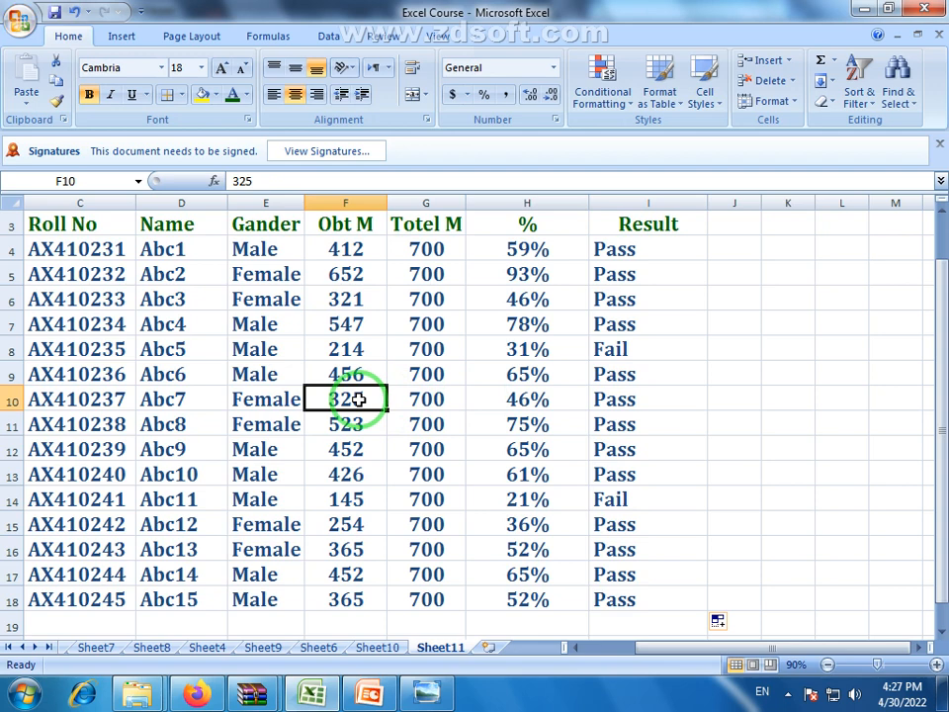
pyautogui.write('12')
pyautogui.press('Return')
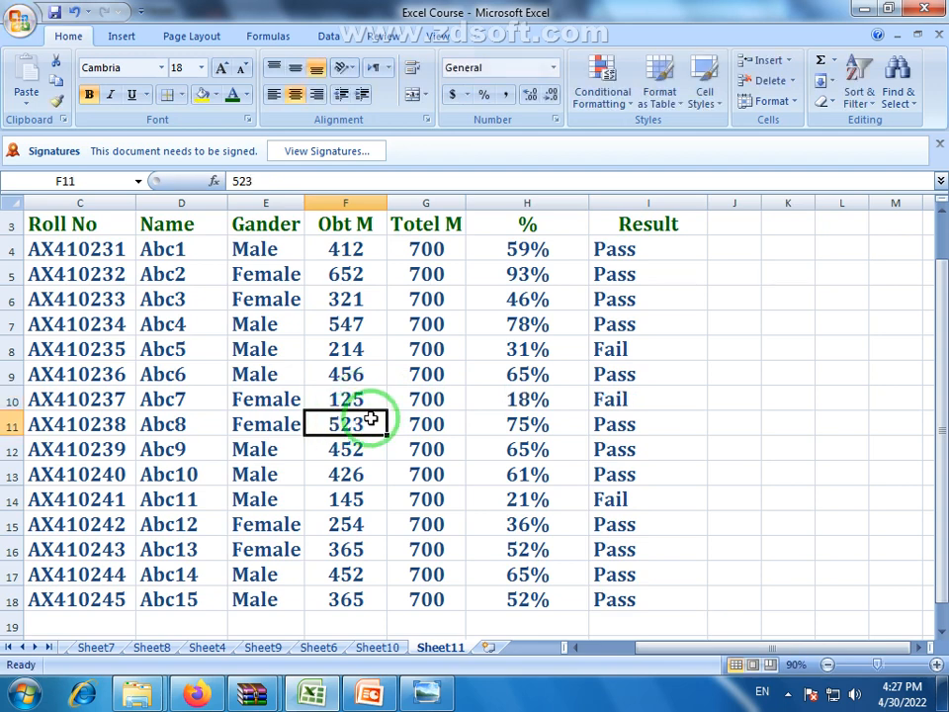
pyautogui.click(539, 401)
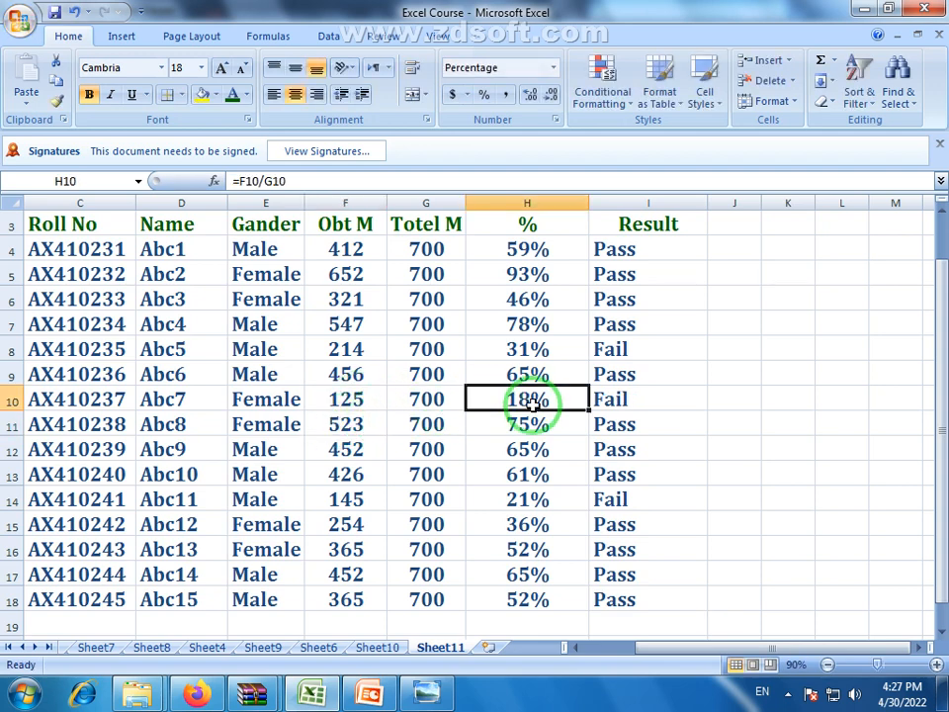
pyautogui.click(641, 401)
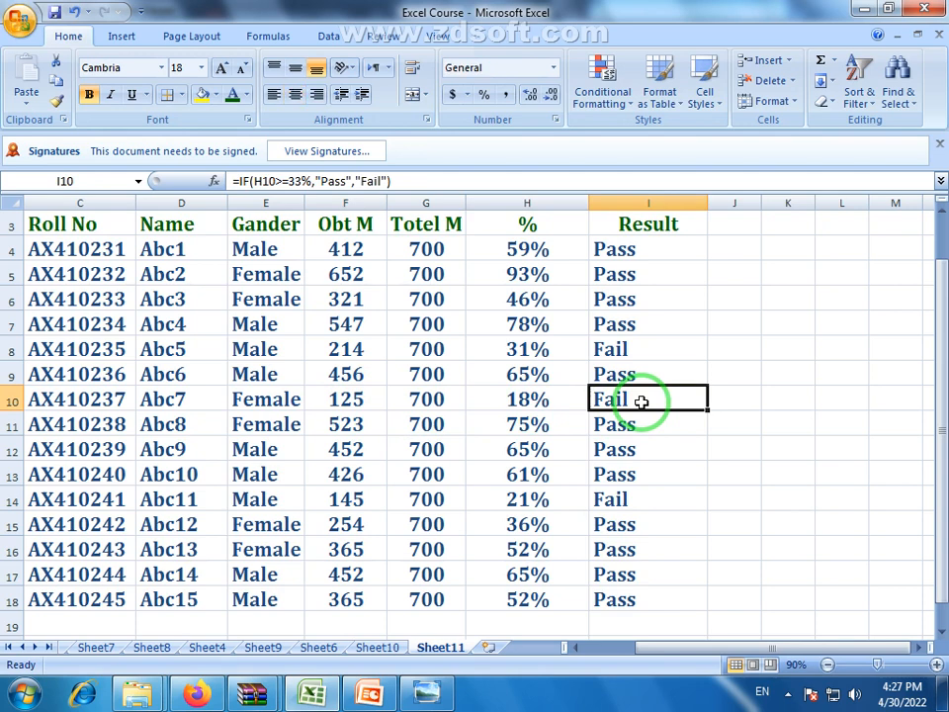
# Centre the Result column's contents horizontally and vertically, and narrow the column slightly.
pyautogui.click(680, 203)
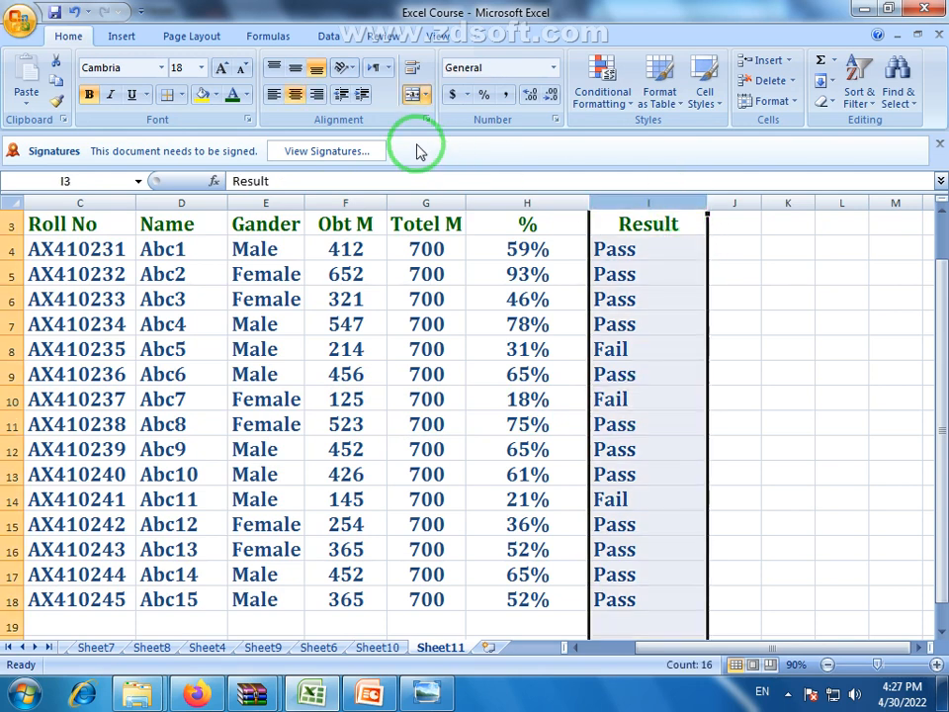
pyautogui.click(294, 67)
pyautogui.click(301, 99)
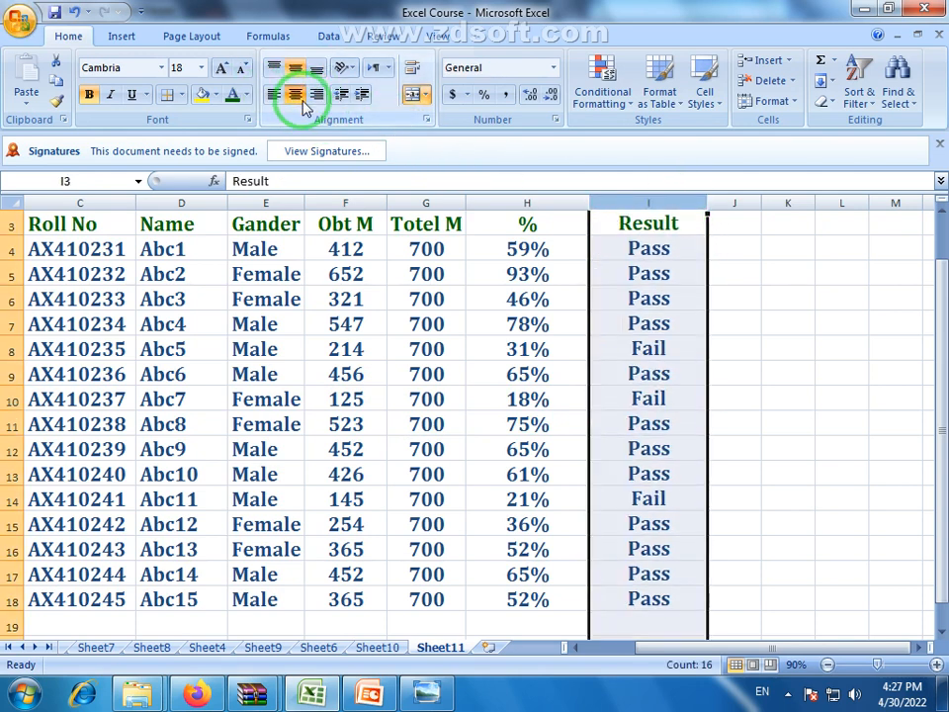
pyautogui.click(801, 465)
pyautogui.moveTo(707, 201); pyautogui.dragTo(689, 202)
pyautogui.scroll(1, 628, 427)
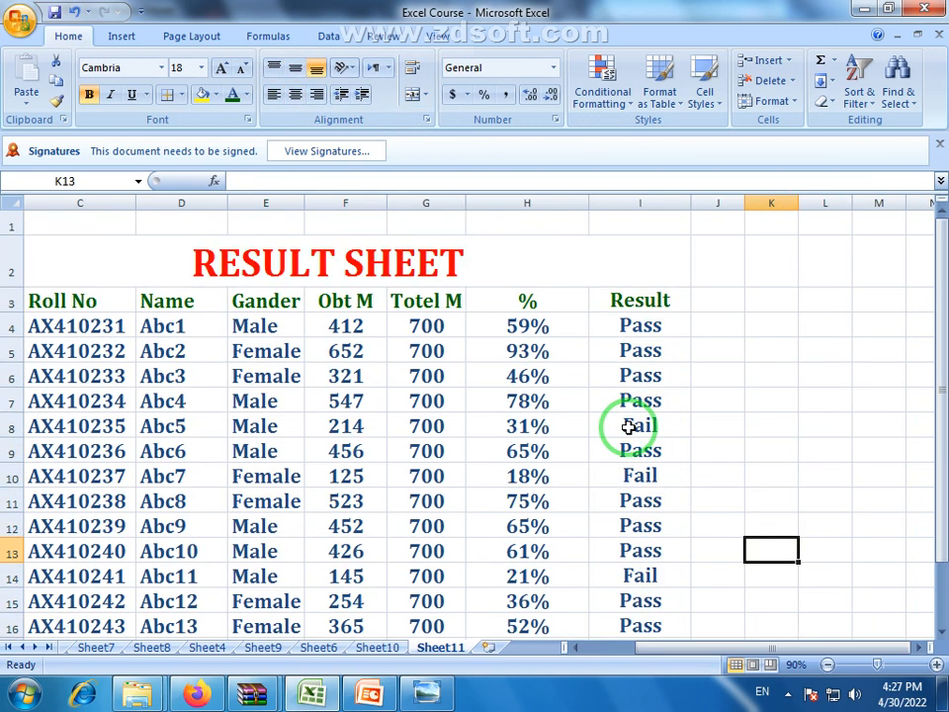
# Examine the copied IF formulas in the Result column between I4 and I9.
pyautogui.click(560, 300)
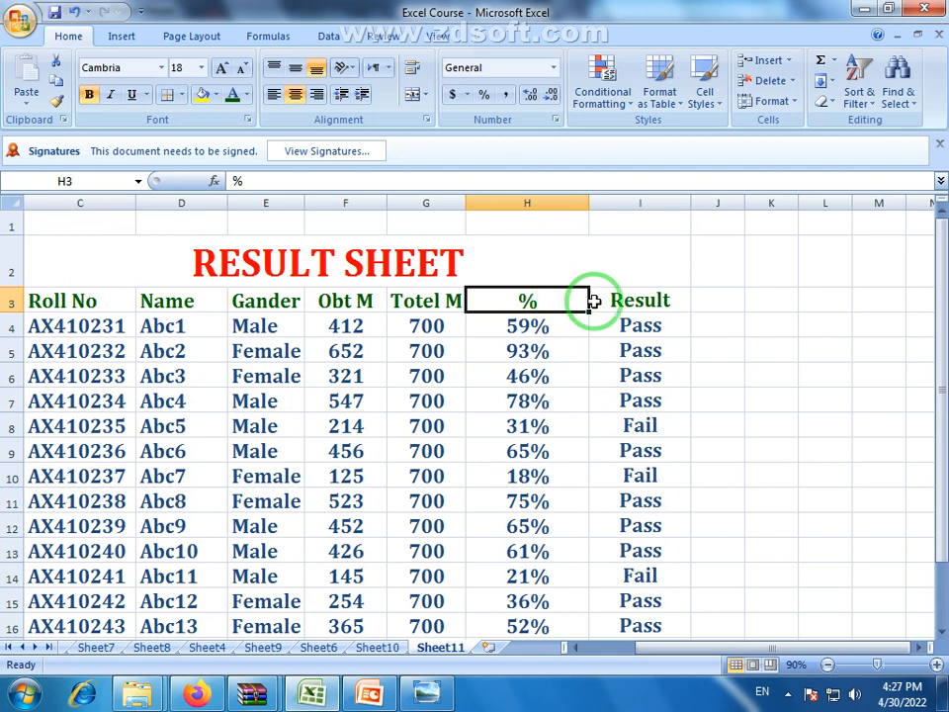
pyautogui.click(647, 301)
pyautogui.click(643, 334)
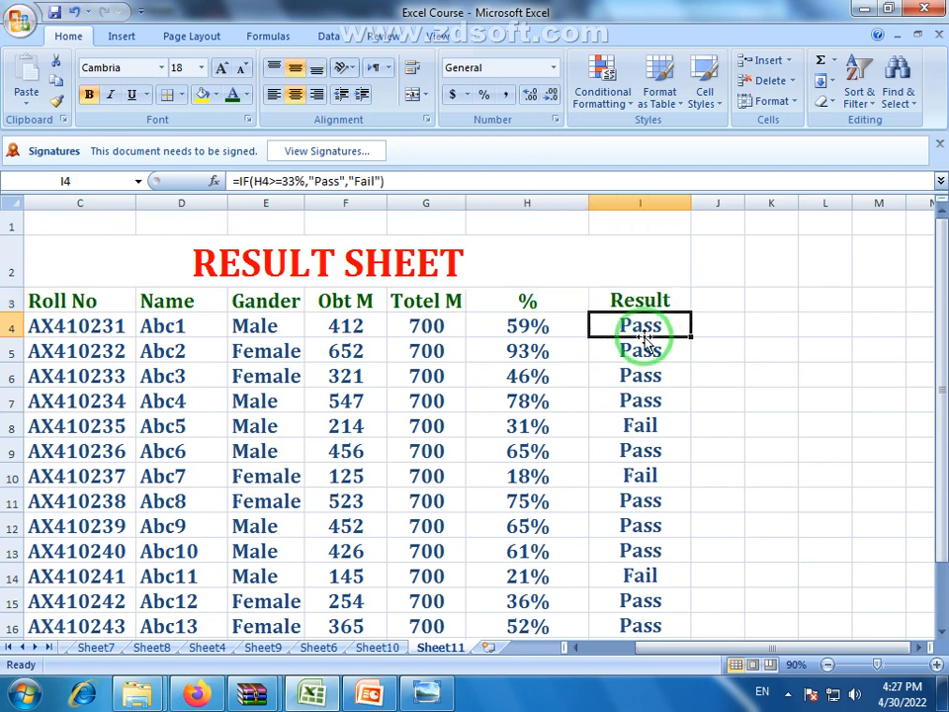
pyautogui.click(650, 350)
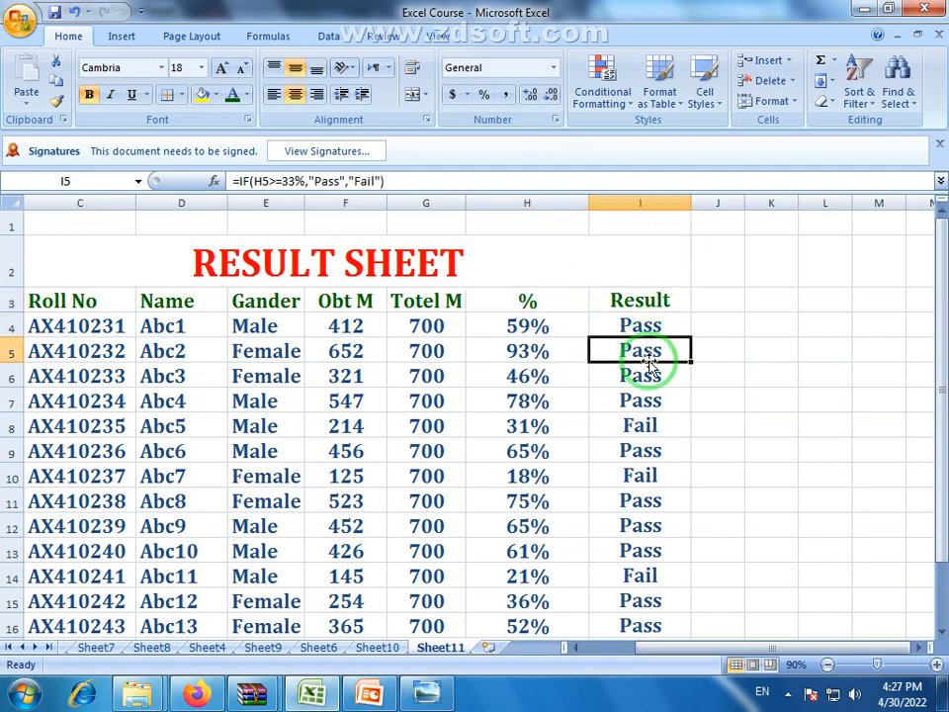
pyautogui.click(653, 367)
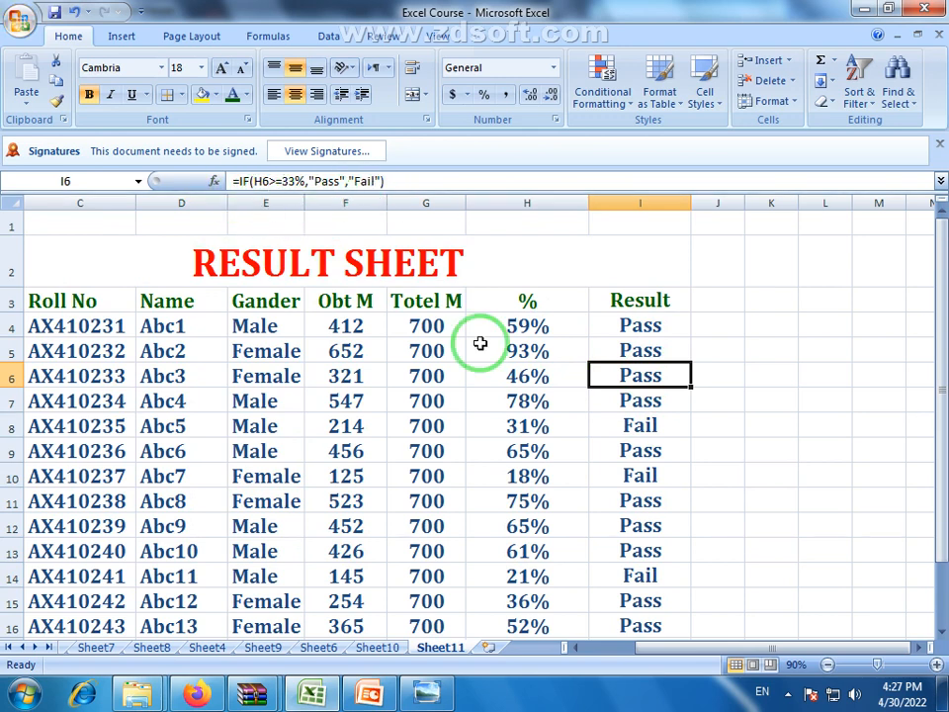
pyautogui.click(641, 405)
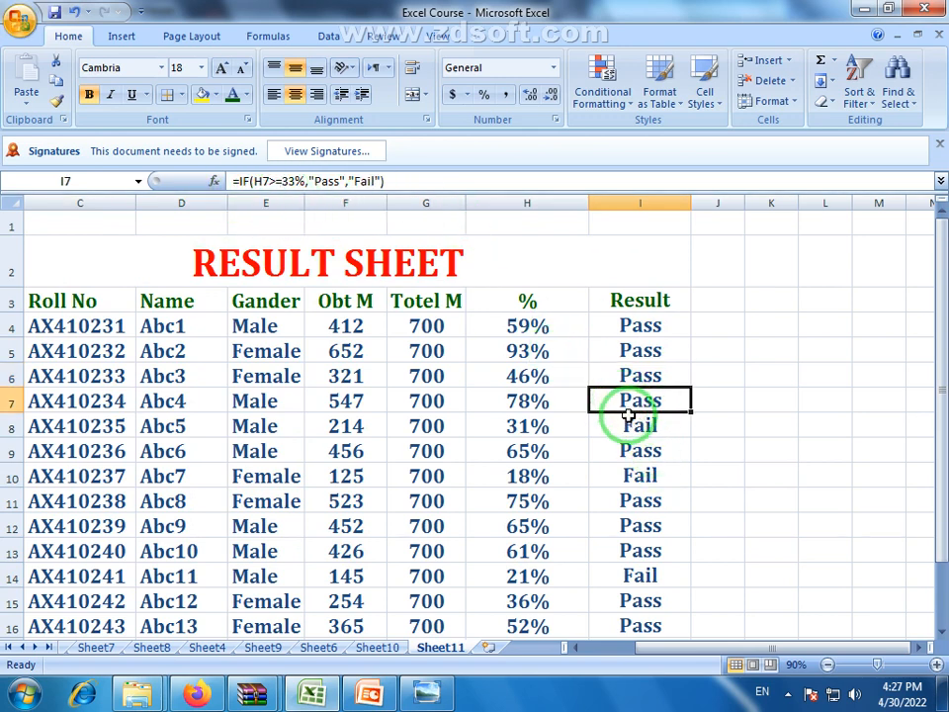
pyautogui.click(660, 446)
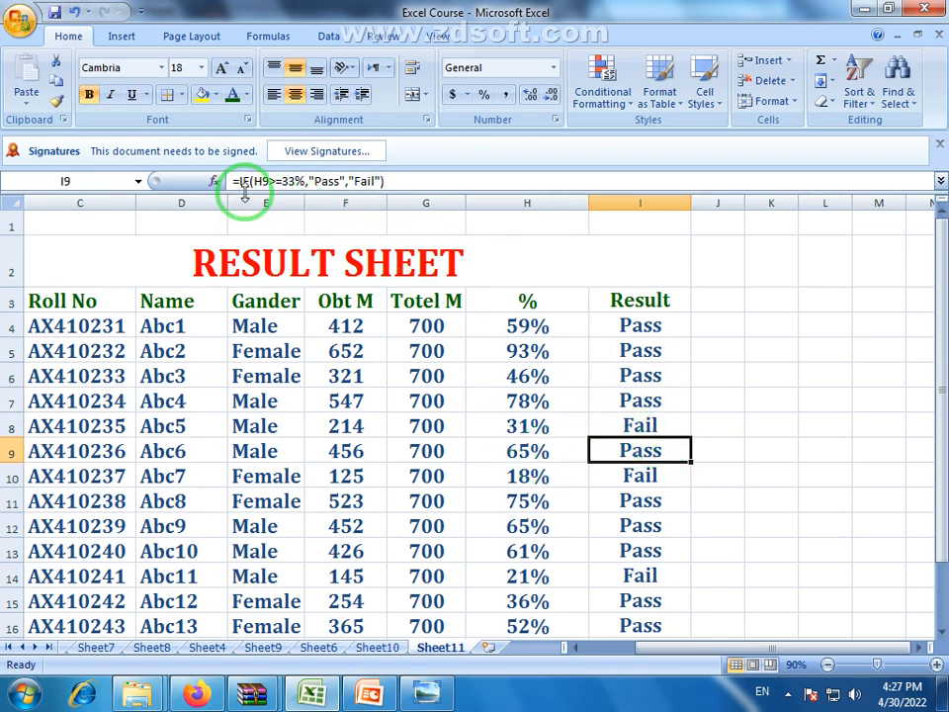
# Examine the percentage and IF formulas for the sixth and seventh students and look over the whole result sheet.
pyautogui.click(536, 448)
pyautogui.click(651, 468)
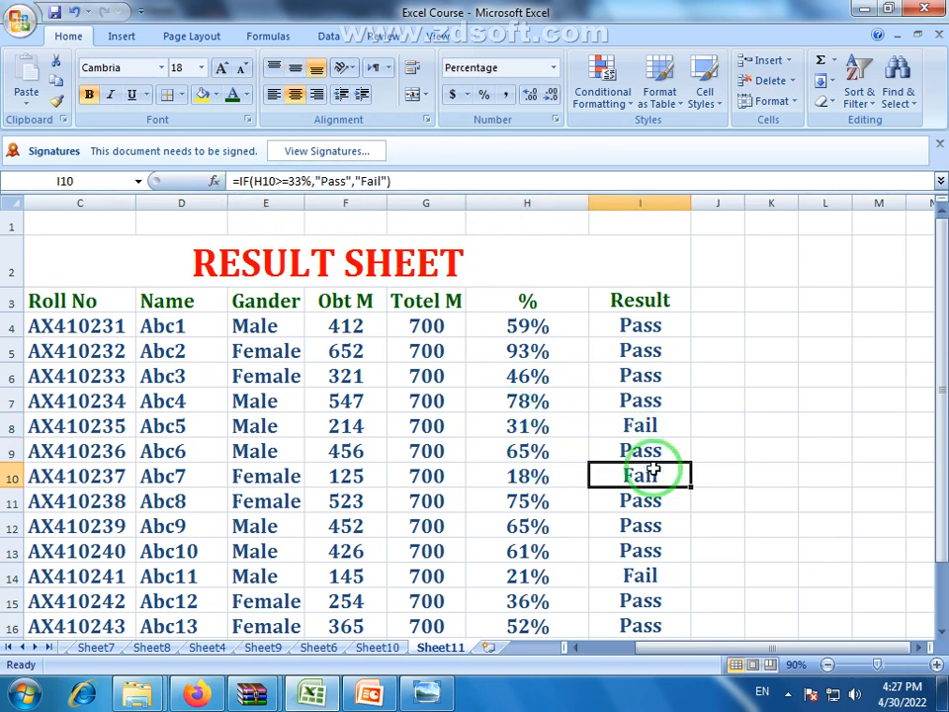
pyautogui.click(530, 494)
pyautogui.click(554, 381)
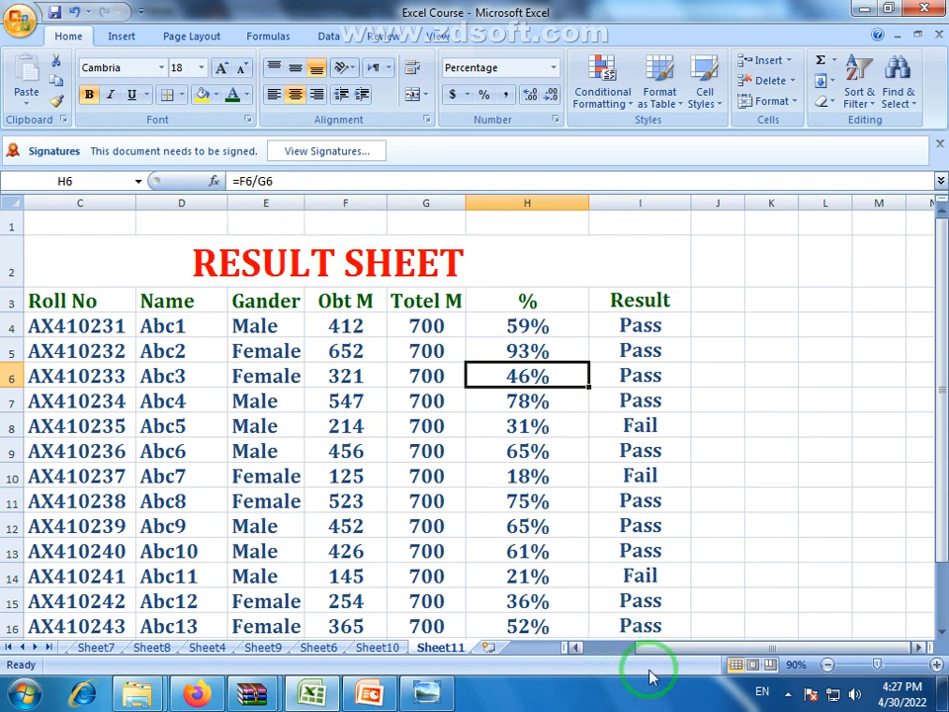
pyautogui.moveTo(693, 649); pyautogui.dragTo(583, 637)
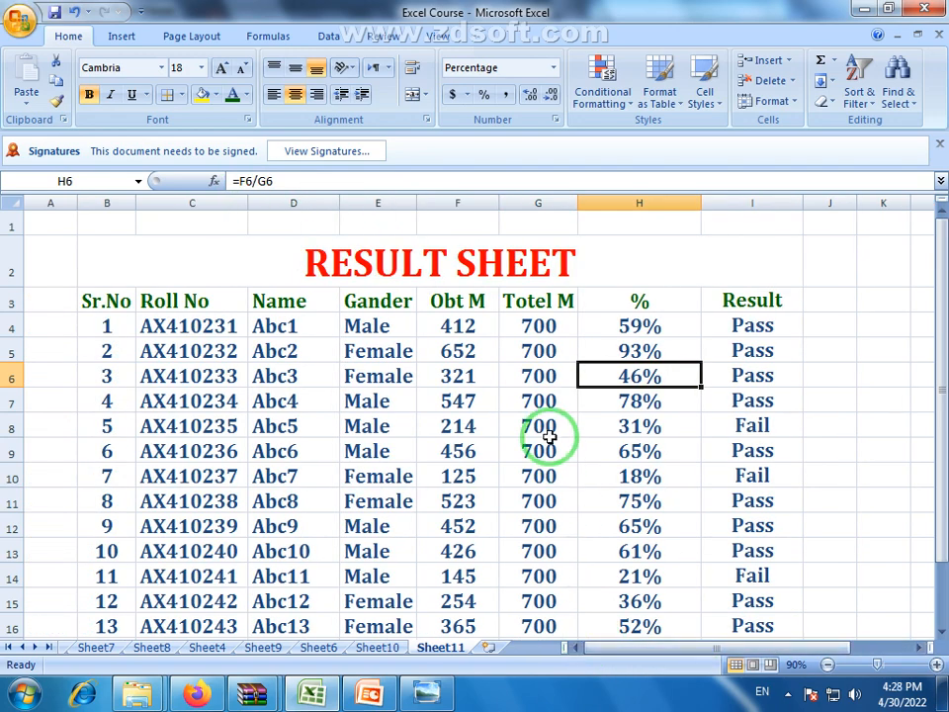
pyautogui.scroll(-2, 549, 436)
pyautogui.scroll(1, 547, 555)
pyautogui.scroll(1, 548, 436)
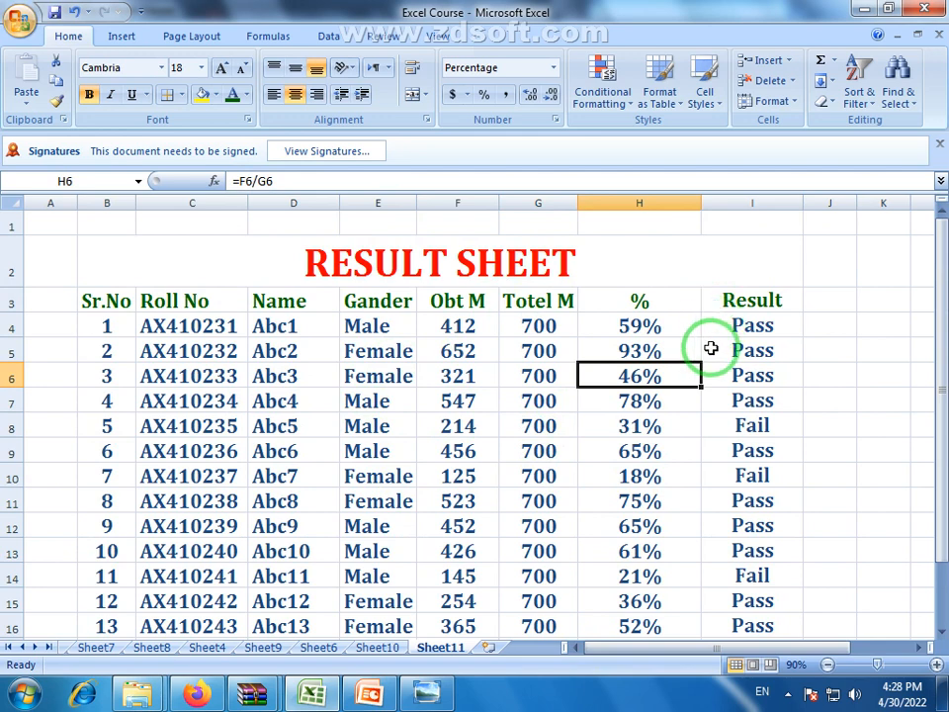
# Narrow the % column slightly so it sits closer to the width of the neighbouring columns.
pyautogui.click(757, 301)
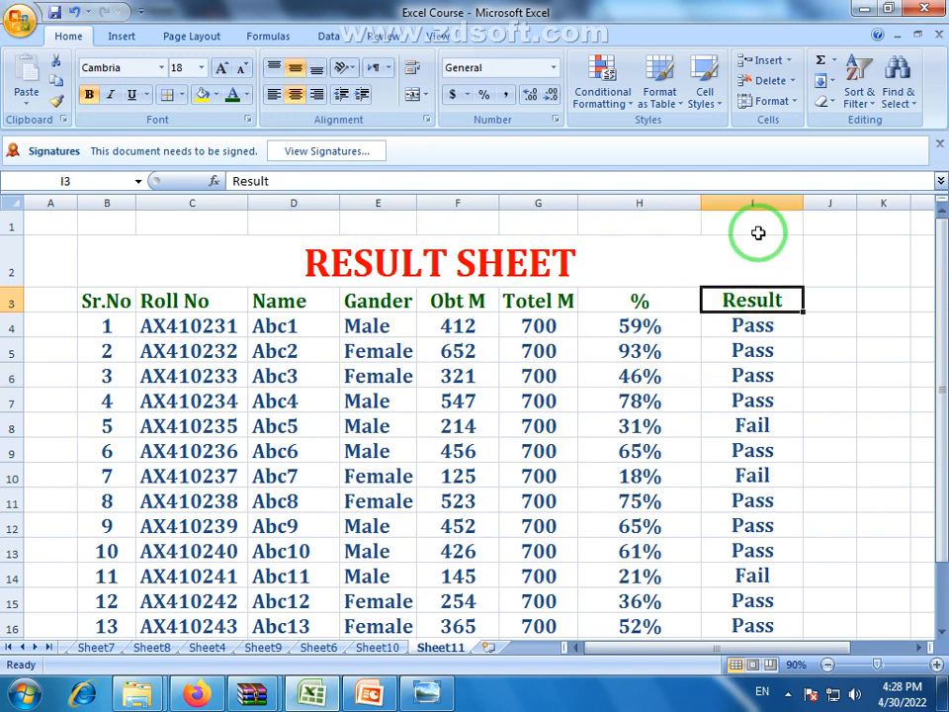
pyautogui.click(760, 194)
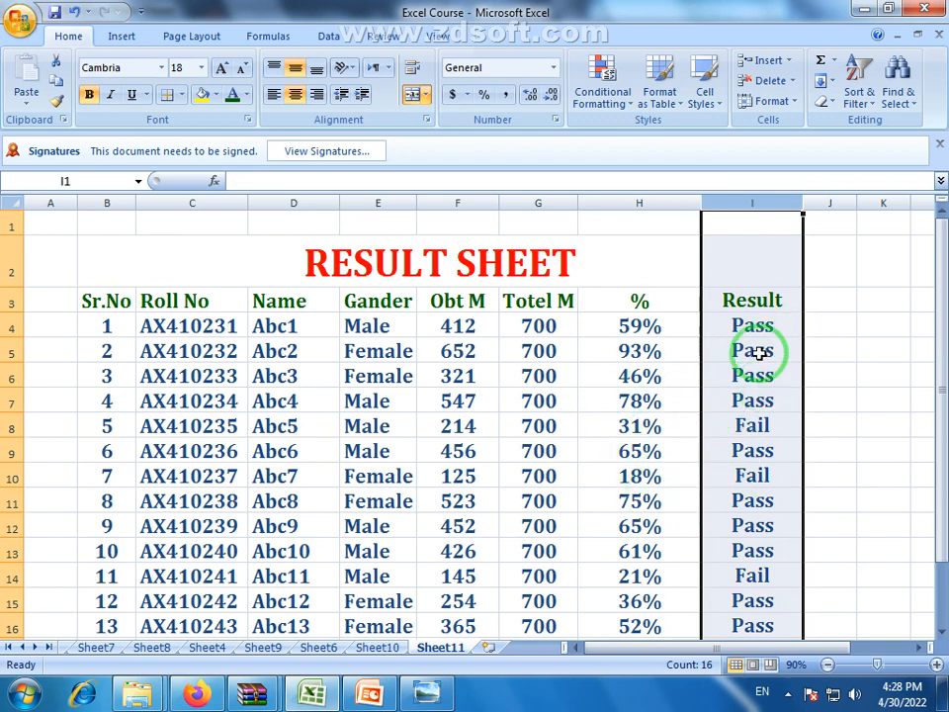
pyautogui.moveTo(703, 204); pyautogui.dragTo(669, 204)
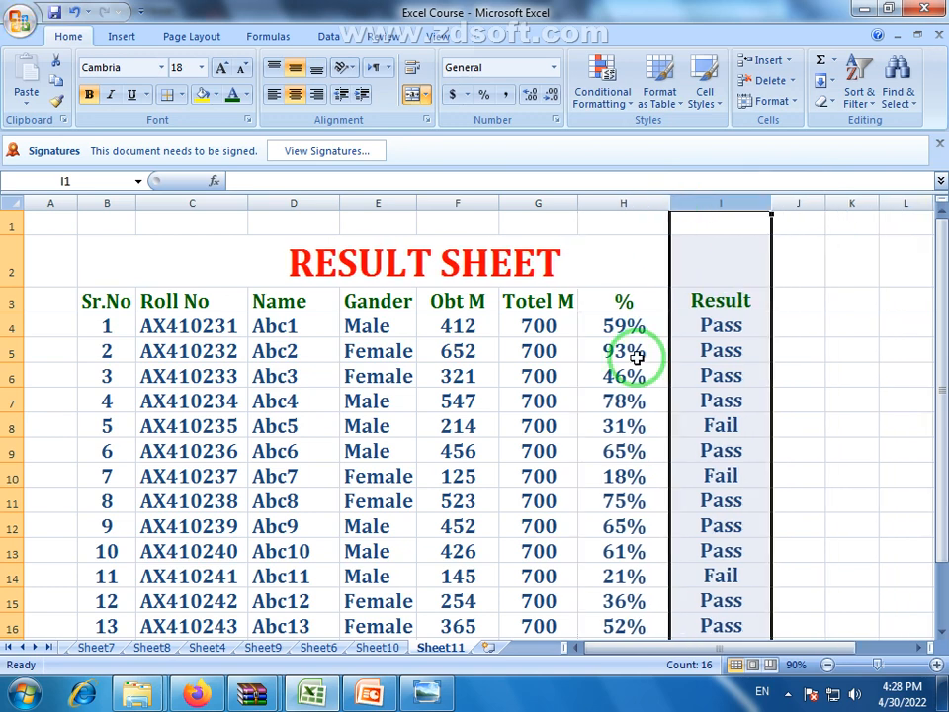
pyautogui.click(702, 430)
pyautogui.click(842, 450)
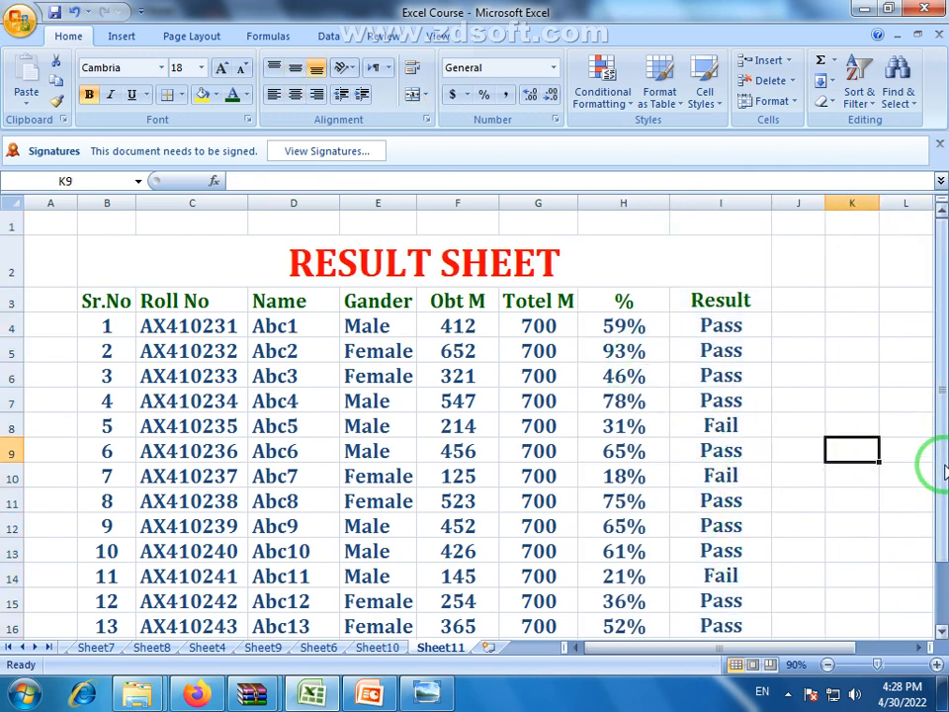
# Widen the empty column J beside the Result column to about twice its width.
pyautogui.moveTo(938, 462); pyautogui.dragTo(934, 392)
pyautogui.click(803, 299)
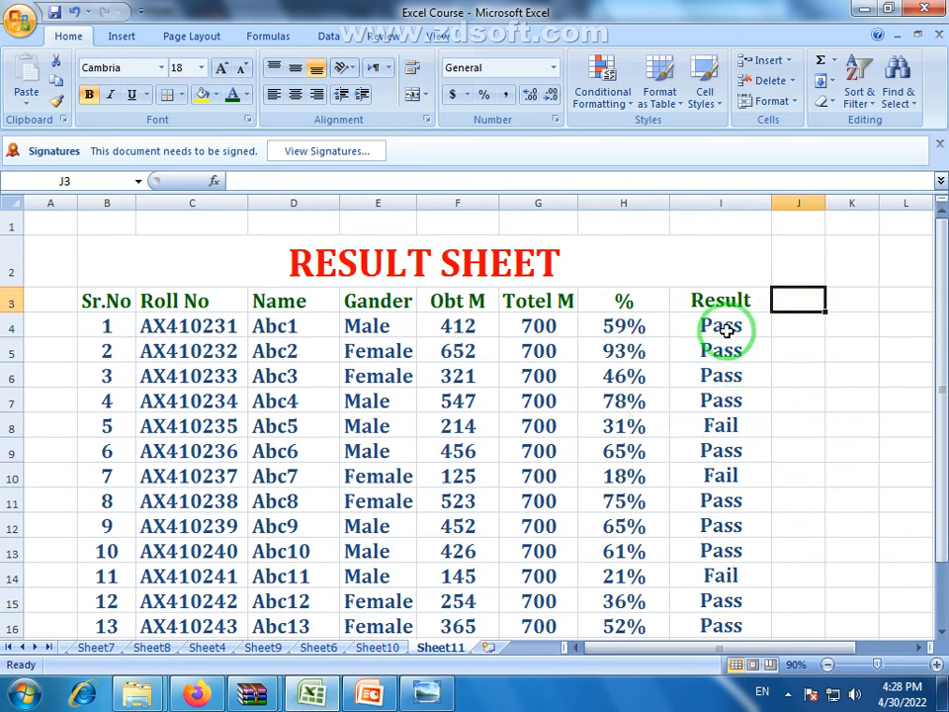
pyautogui.moveTo(823, 201); pyautogui.dragTo(876, 201)
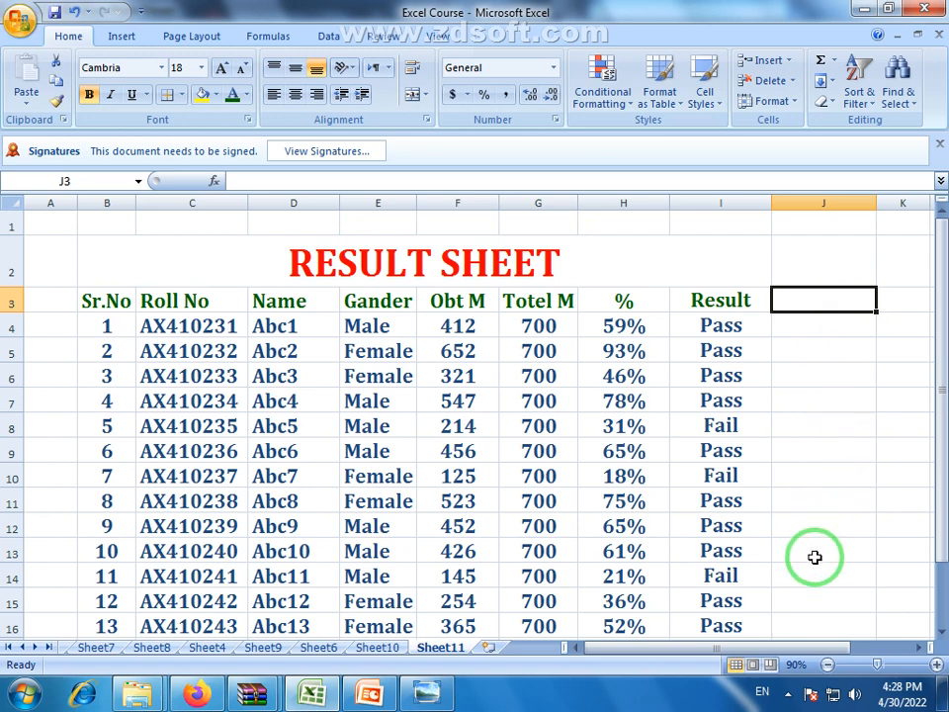
# Set the obtained marks of the fourth, eighth, ninth and thirteenth students (F7, F11, F12 and F16) to 0.
pyautogui.moveTo(934, 434); pyautogui.dragTo(934, 457)
pyautogui.moveTo(939, 341); pyautogui.dragTo(939, 354)
pyautogui.click(471, 325)
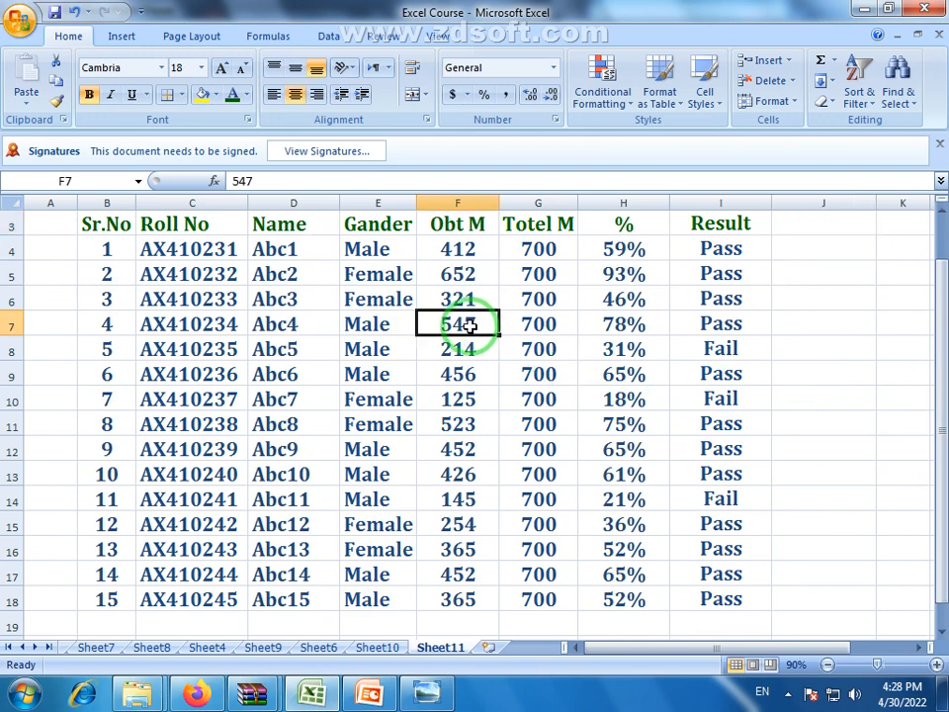
pyautogui.write('0')
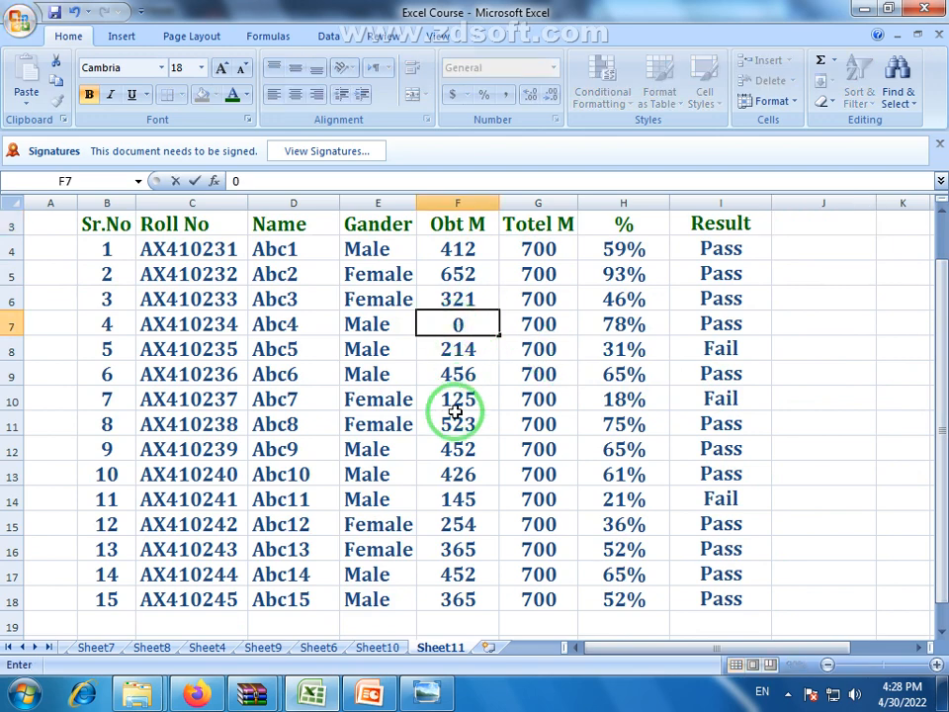
pyautogui.click(458, 421)
pyautogui.write('0')
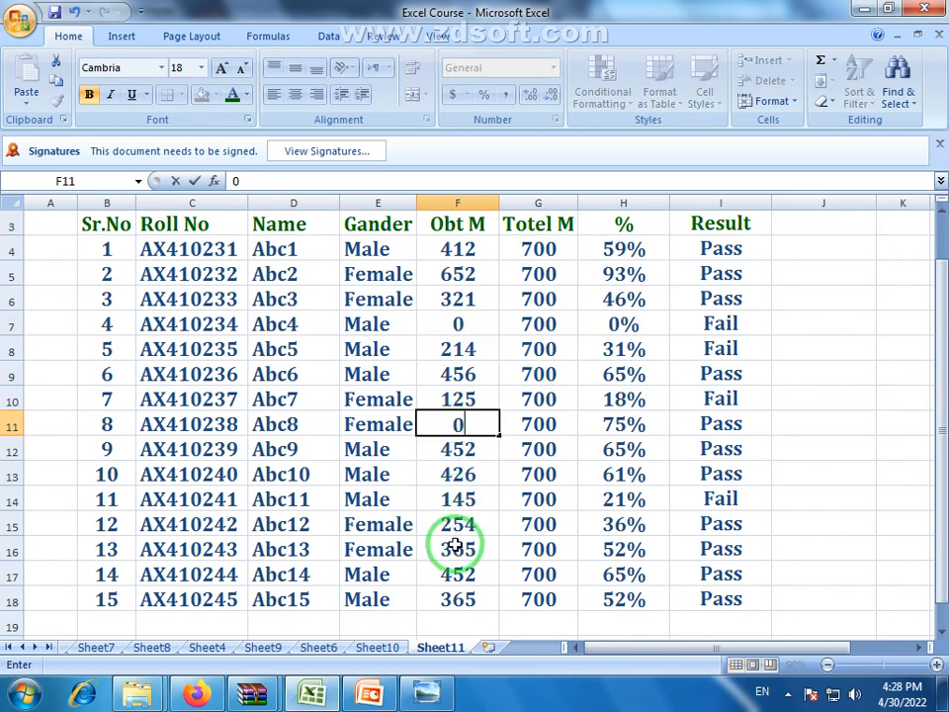
pyautogui.click(458, 549)
pyautogui.write('0')
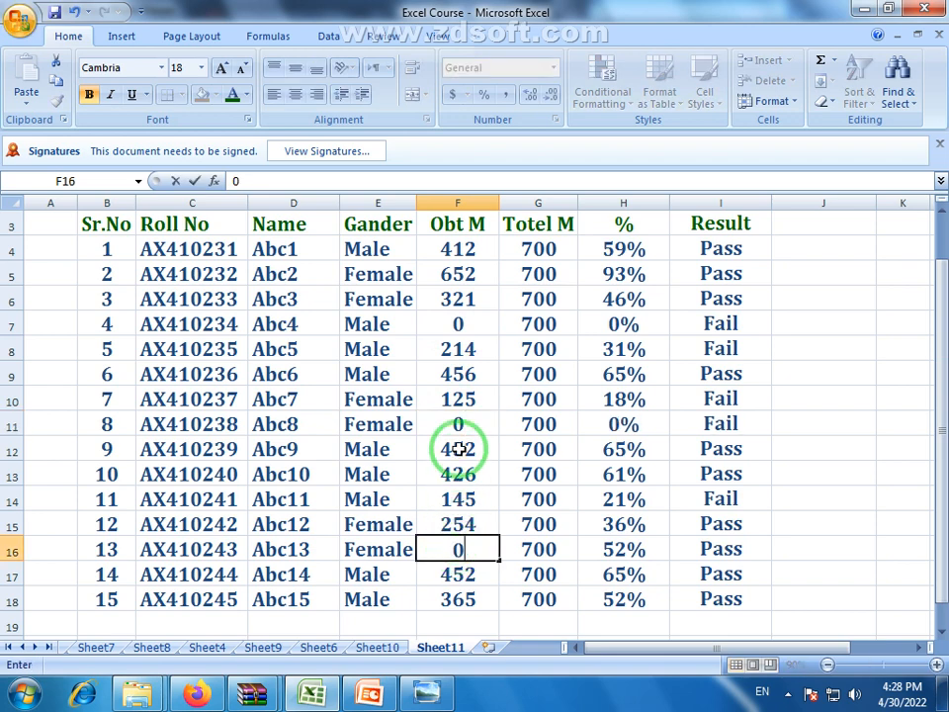
pyautogui.click(458, 449)
pyautogui.write('0')
pyautogui.click(787, 532)
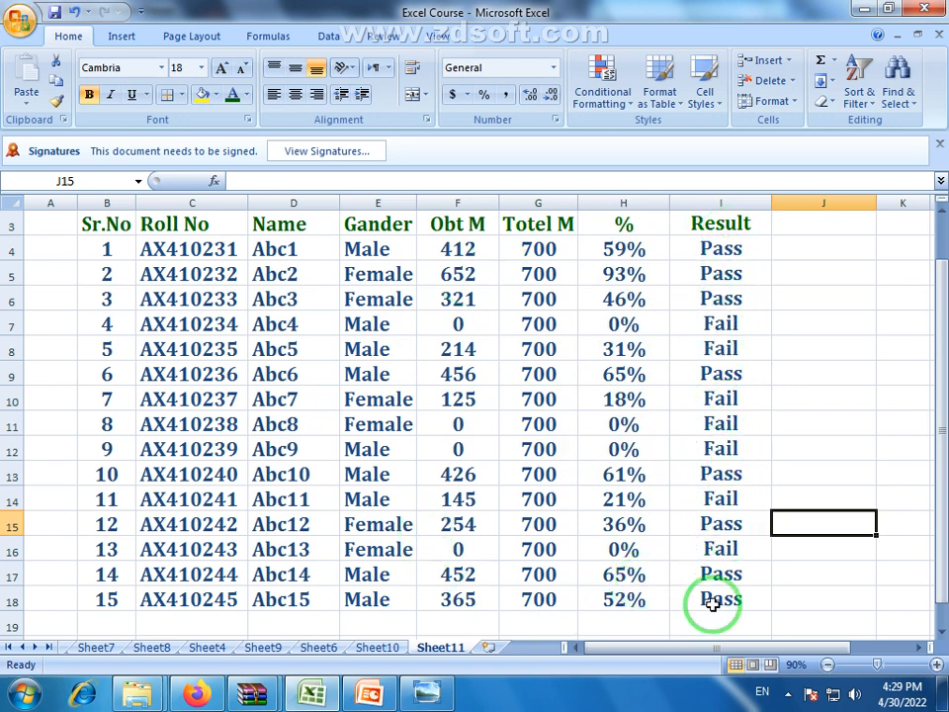
# Check the ninth student's percentage formula in H12 and the IF formula in I12.
pyautogui.click(655, 448)
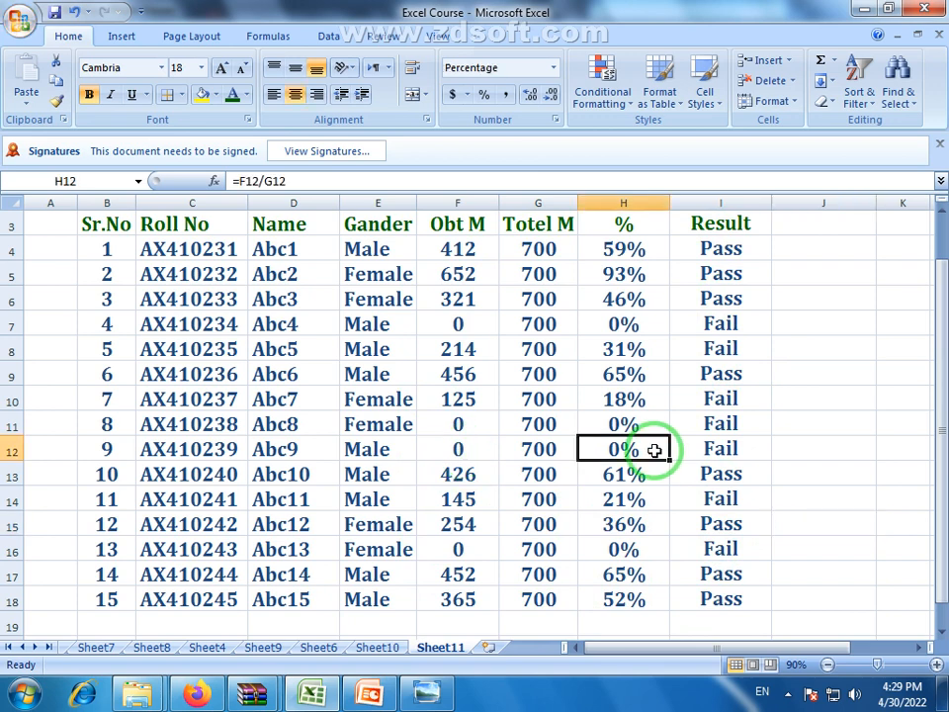
pyautogui.click(750, 451)
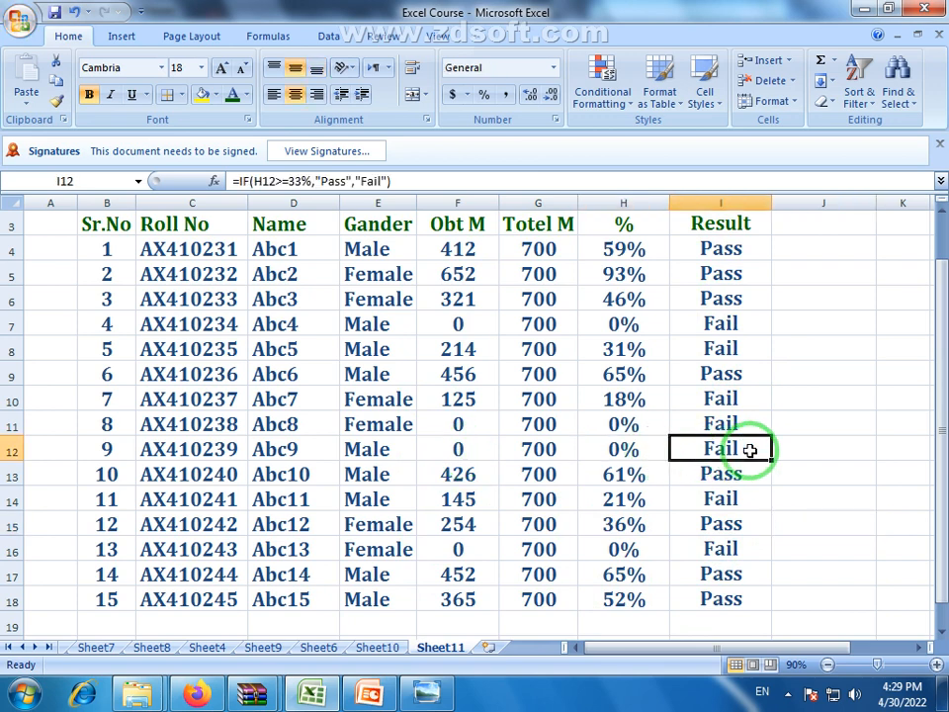
pyautogui.click(800, 447)
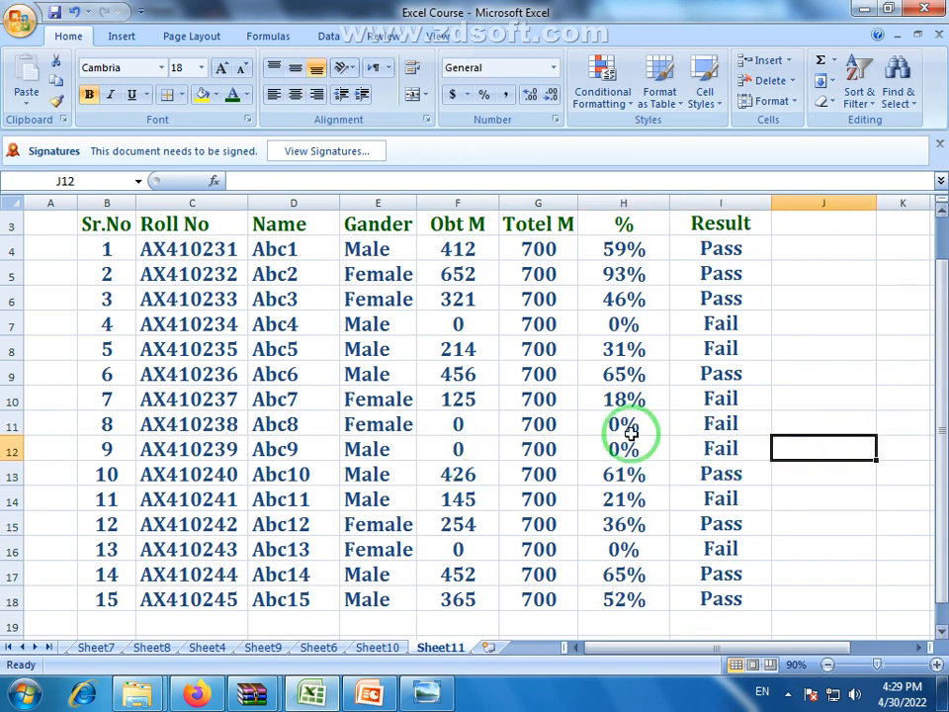
# Widen the Gander column slightly to give its entries more room.
pyautogui.moveTo(941, 415)
pyautogui.mouseDown()
pyautogui.moveTo(939, 344)
pyautogui.moveTo(937, 427)
pyautogui.mouseUp()
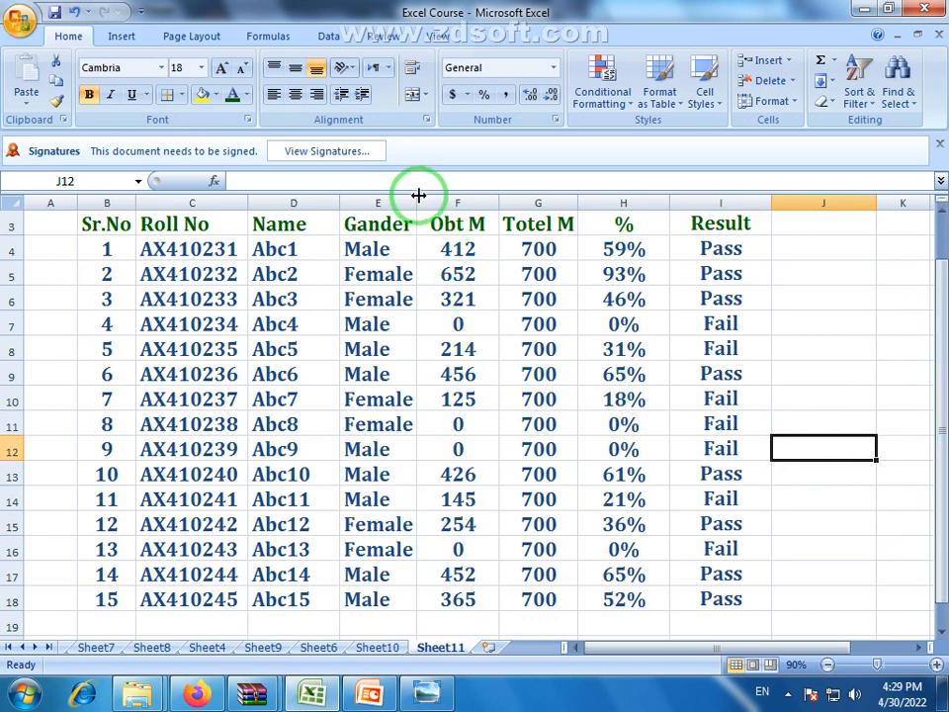
pyautogui.moveTo(418, 195); pyautogui.dragTo(424, 197)
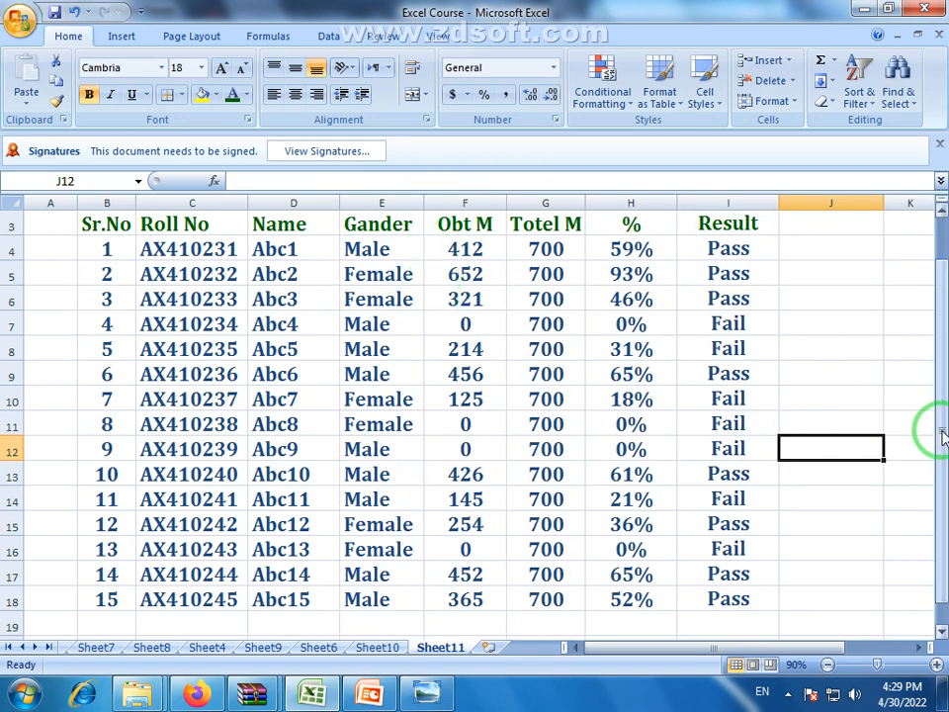
pyautogui.moveTo(941, 435); pyautogui.dragTo(943, 373)
# Review the % and Result columns down to the last student, including the IF formula in I8.
pyautogui.click(642, 308)
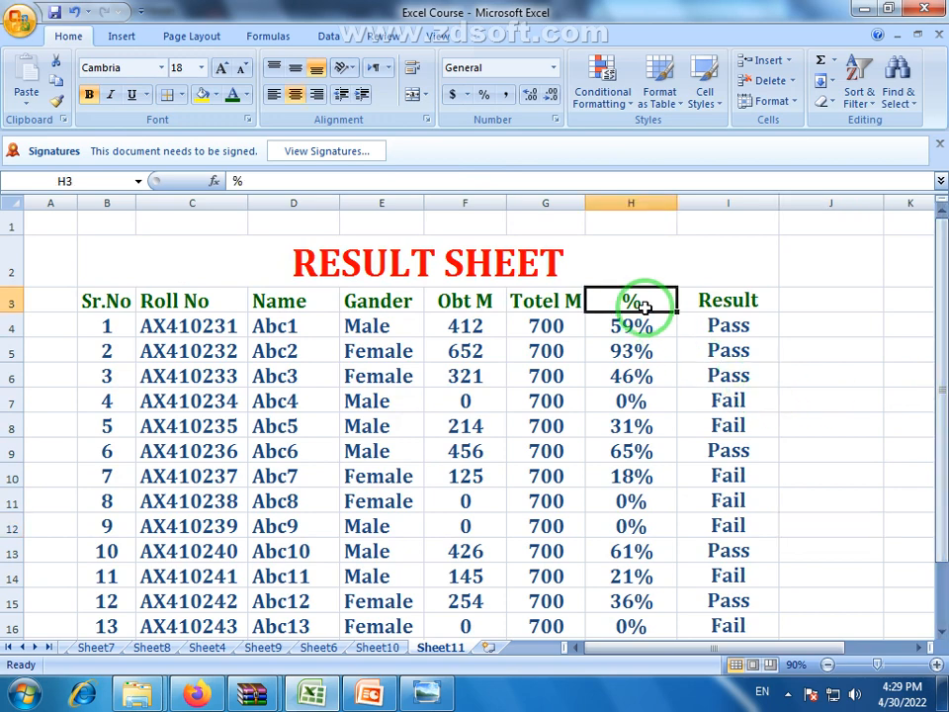
pyautogui.click(773, 423)
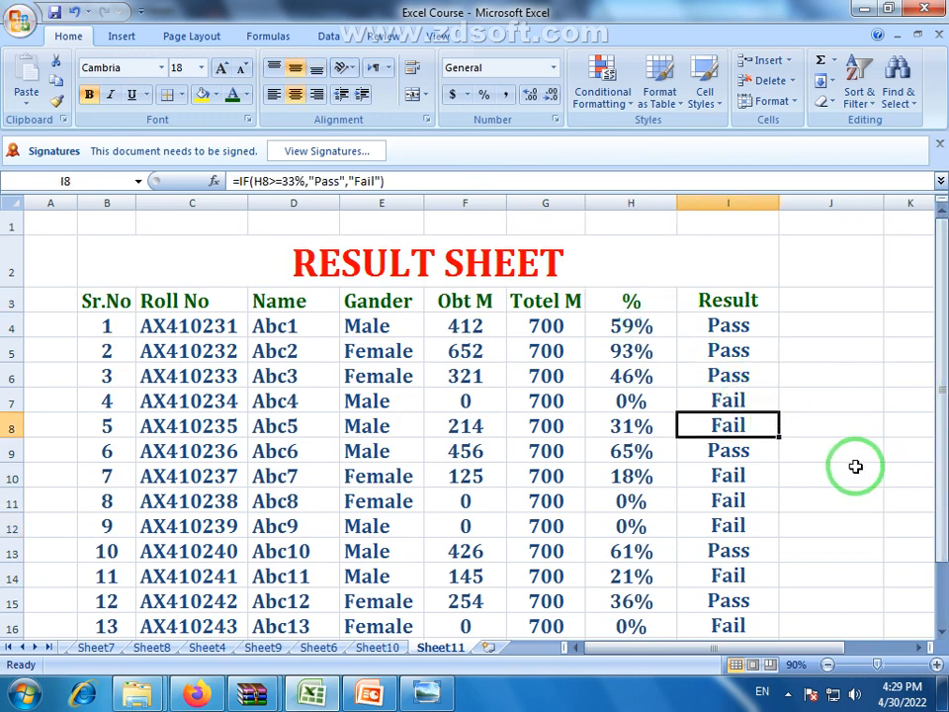
pyautogui.click(854, 456)
pyautogui.moveTo(943, 398); pyautogui.dragTo(941, 430)
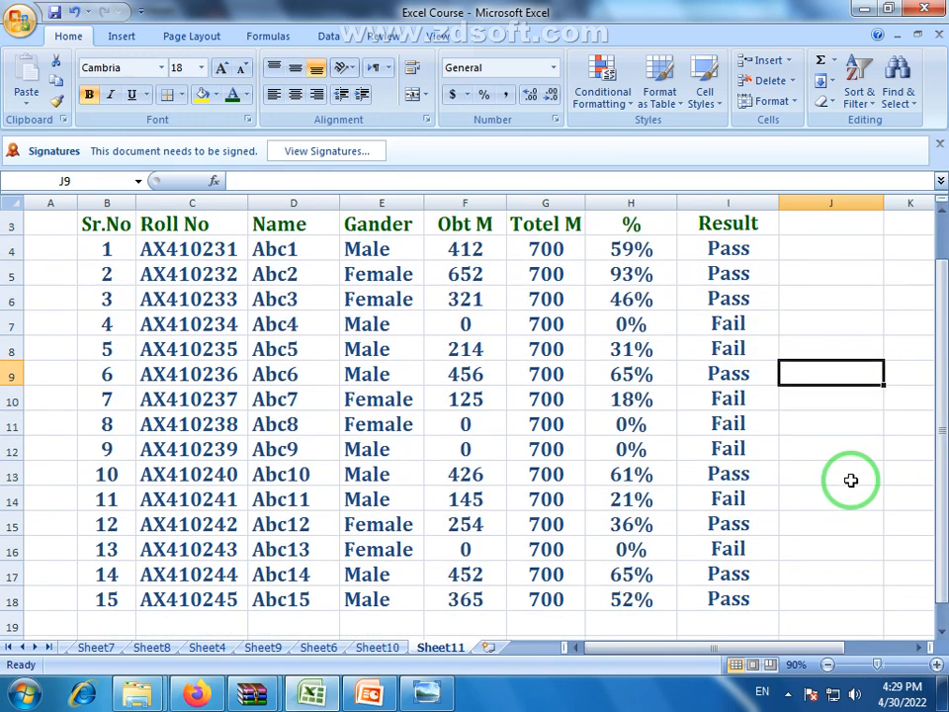